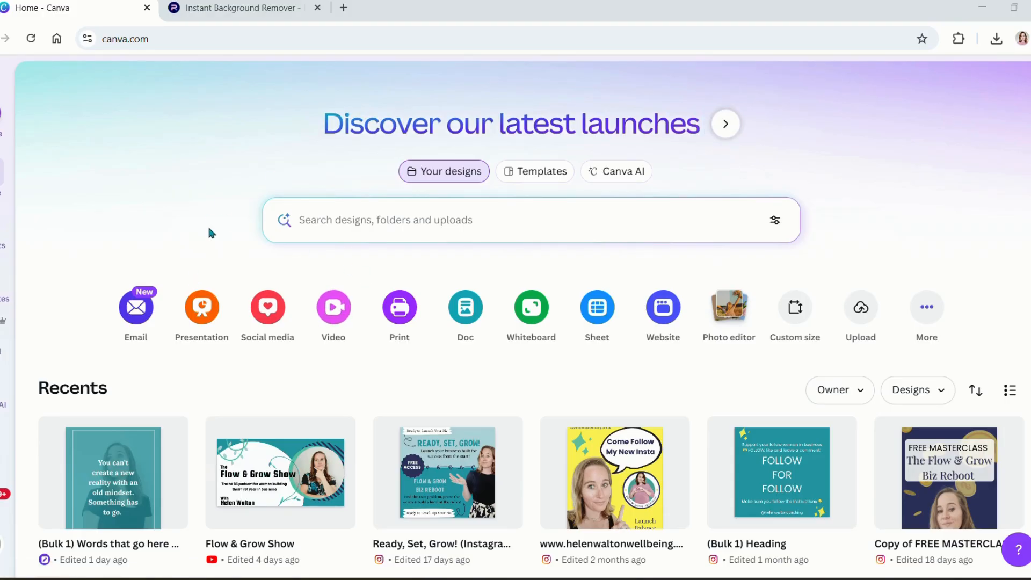
Step: Open the Create a design dialog from the Canva home page
click(406, 221)
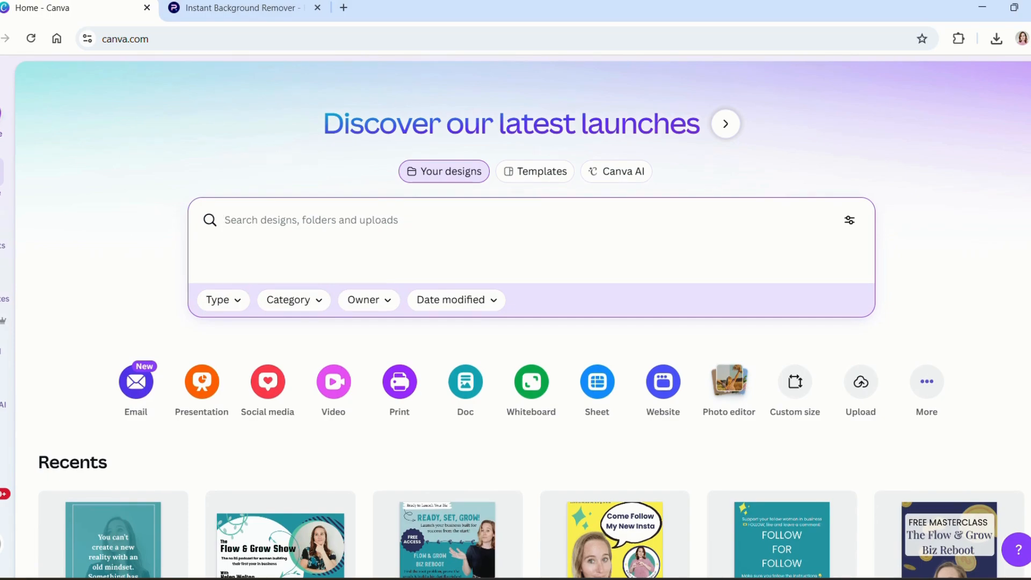
click(4, 111)
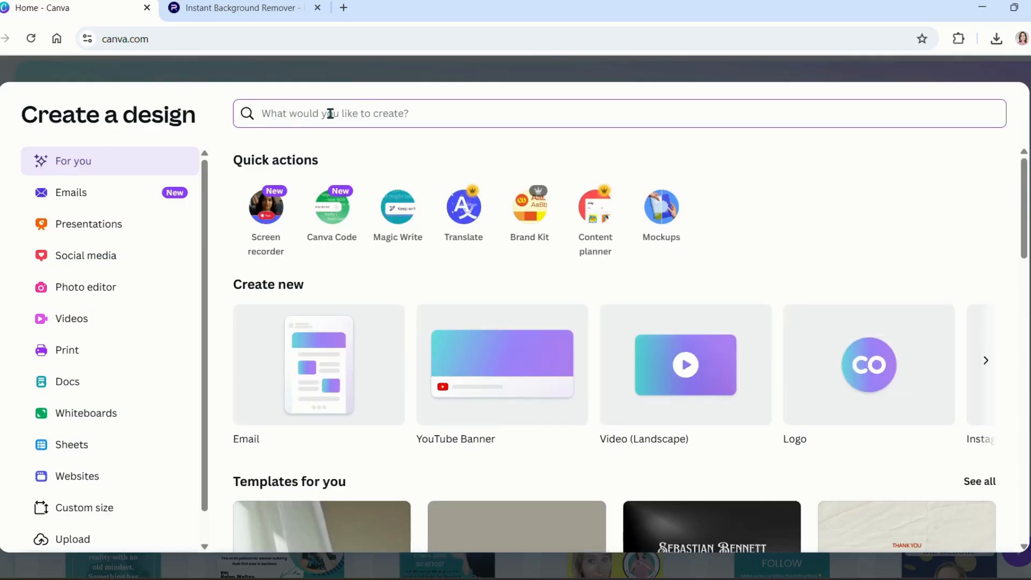
Step: Search 'Facebook banner' and start a blank 1640 × 924 px Facebook Cover (Landscape) design
text(Facebook ban)
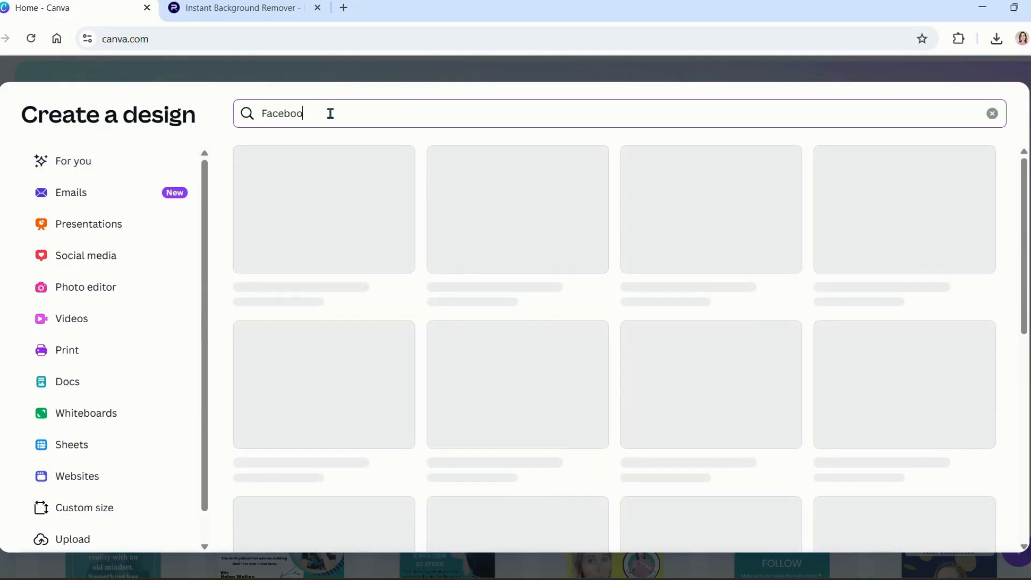
text(ner)
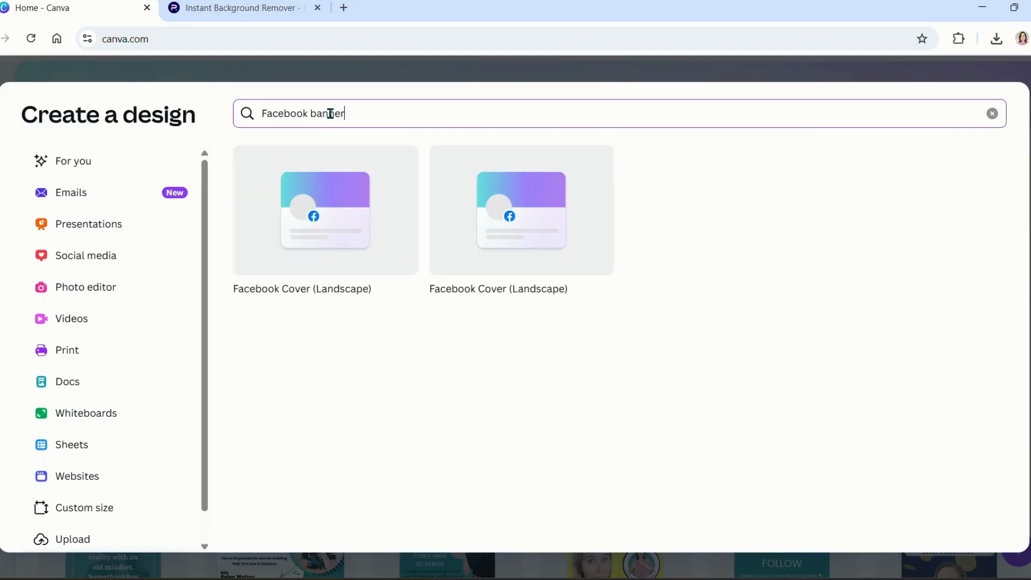
click(326, 216)
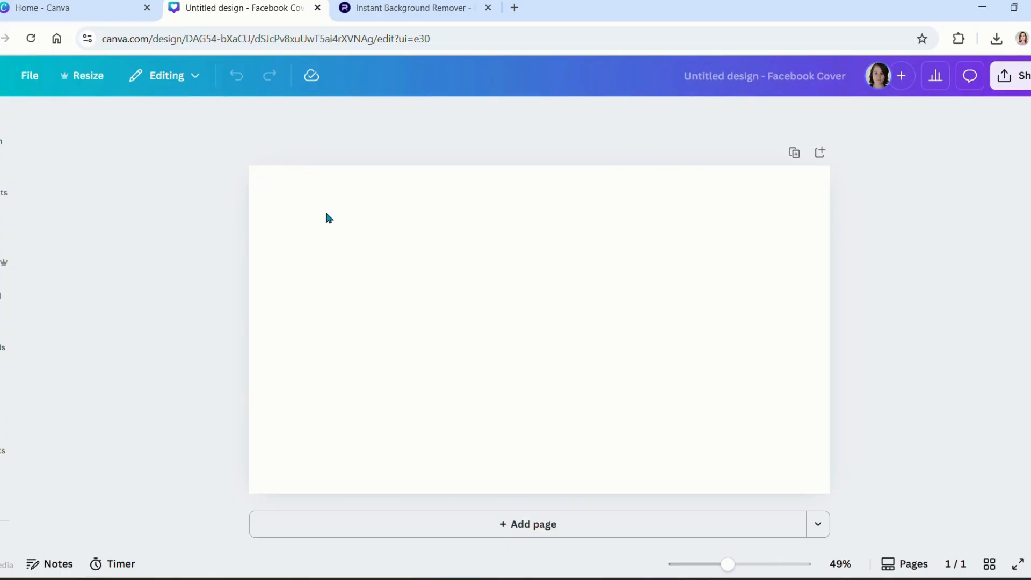
Step: Search the Design panel templates for 'skincare banner'
click(1, 129)
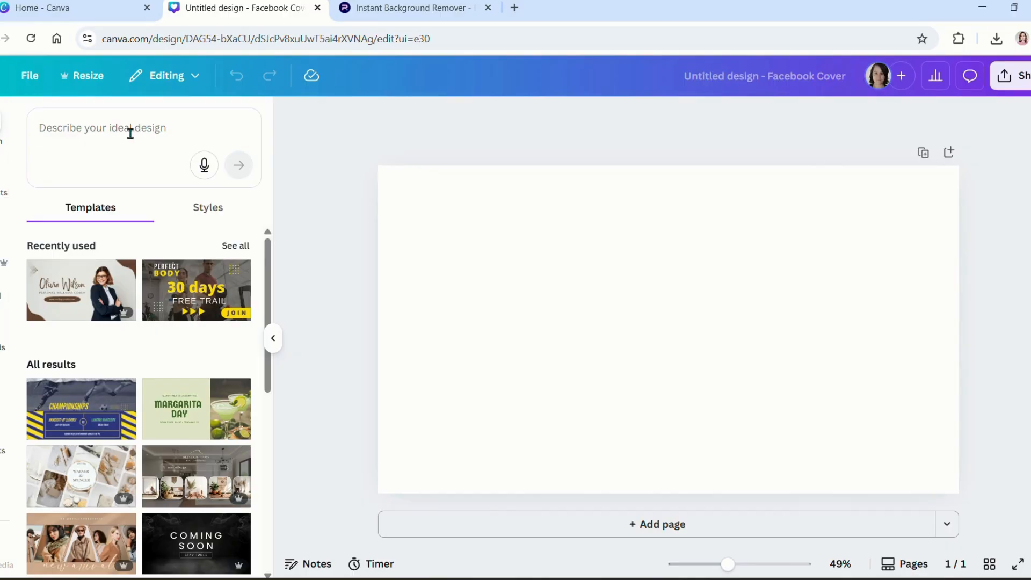
click(101, 132)
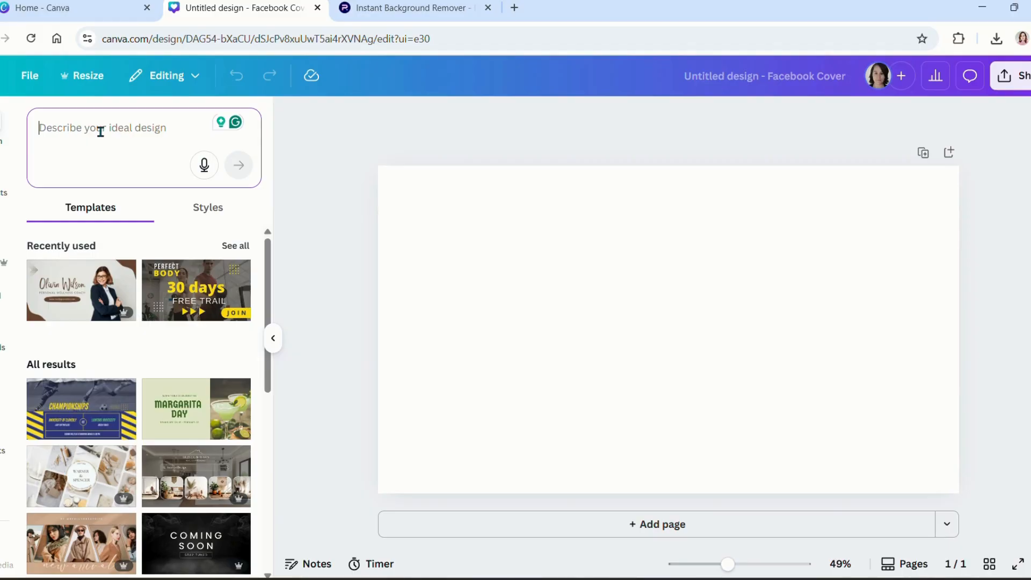
text(skincare b)
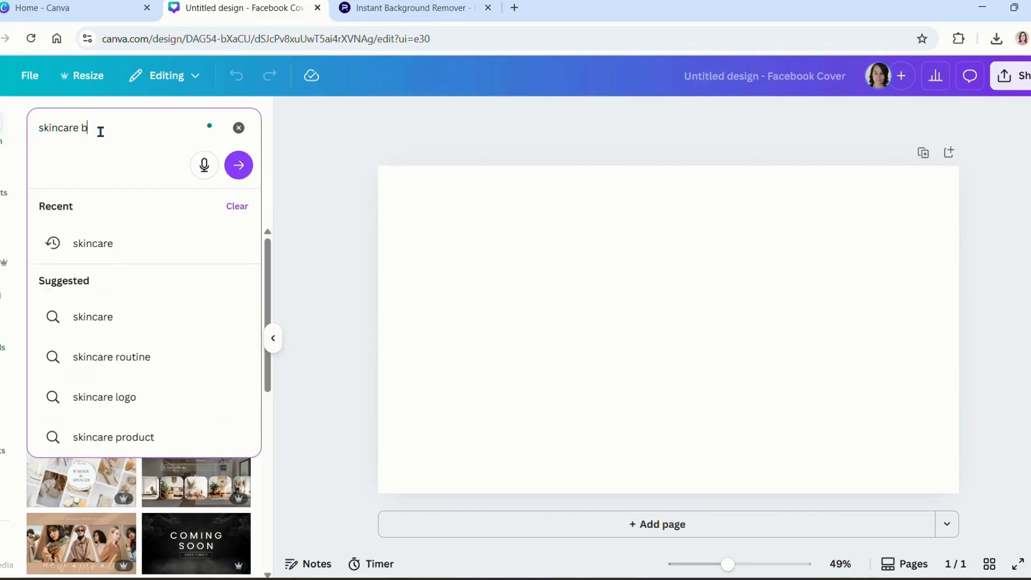
text(anner)
key(Return)
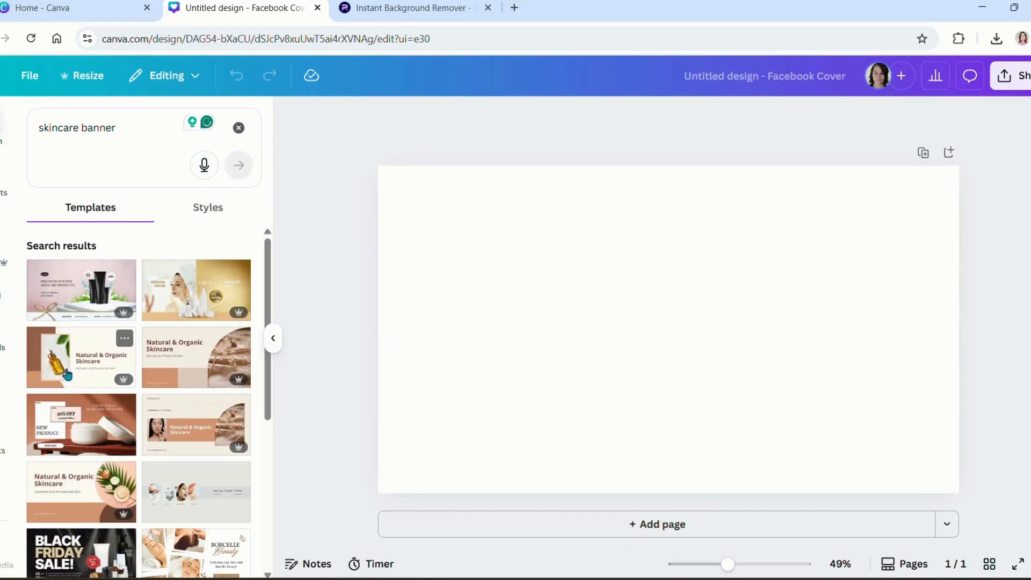
Step: Browse the skincare banner template results, then select the search words for replacement
scroll(181, 449, down, 1)
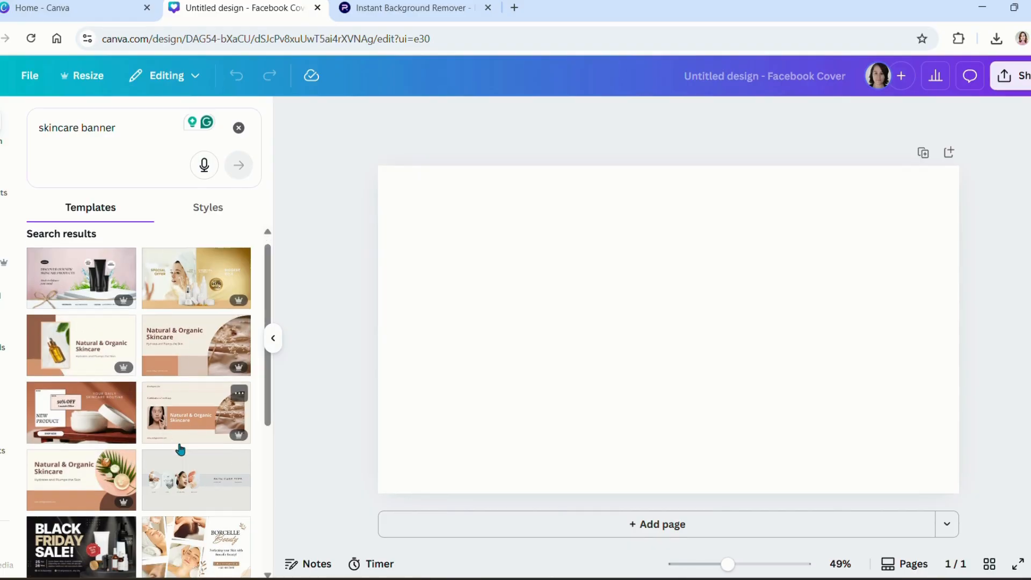
scroll(181, 449, down, 10)
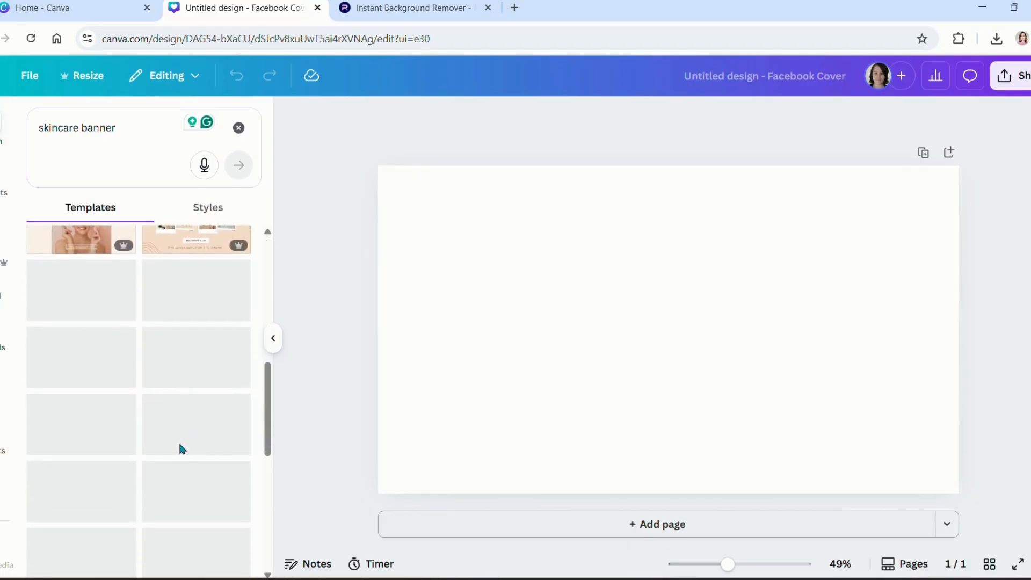
scroll(180, 448, down, 1)
scroll(180, 449, up, 7)
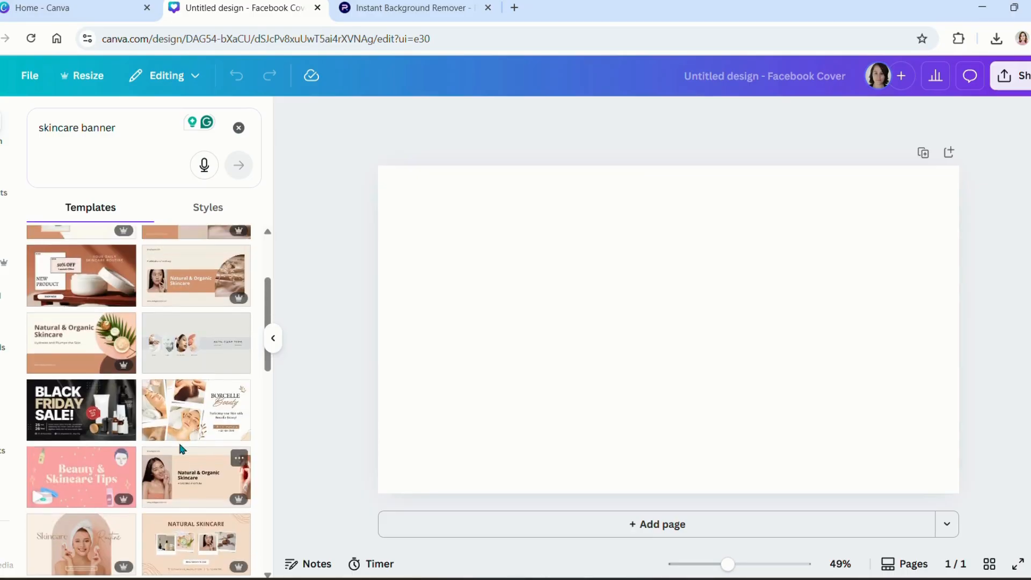
scroll(180, 447, up, 4)
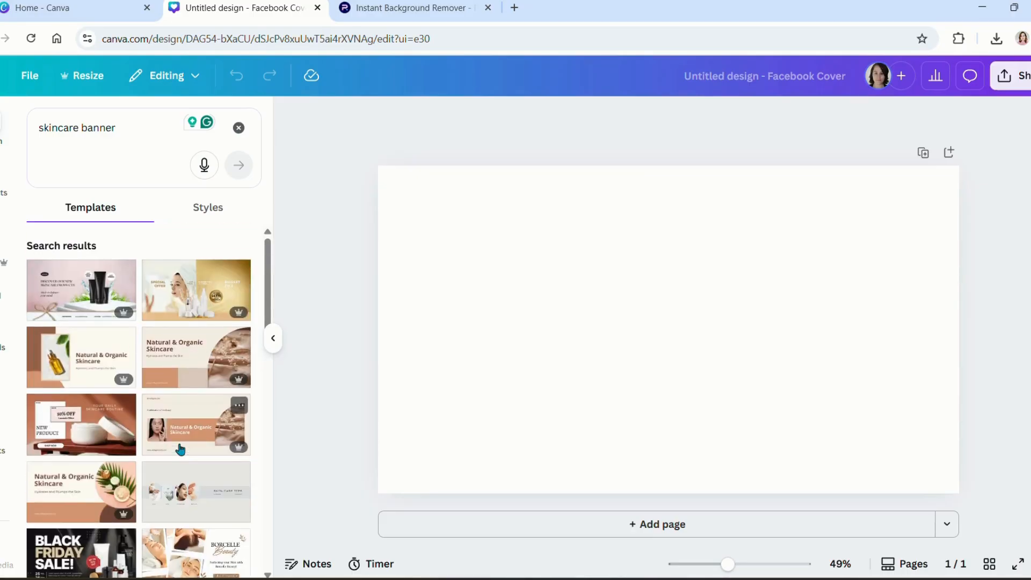
scroll(180, 449, down, 10)
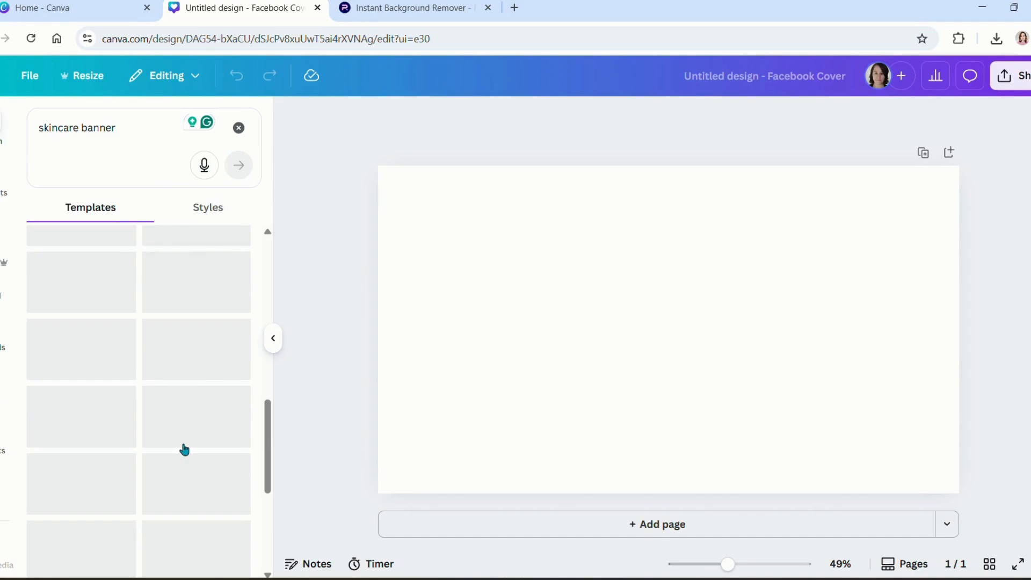
scroll(183, 450, down, 1)
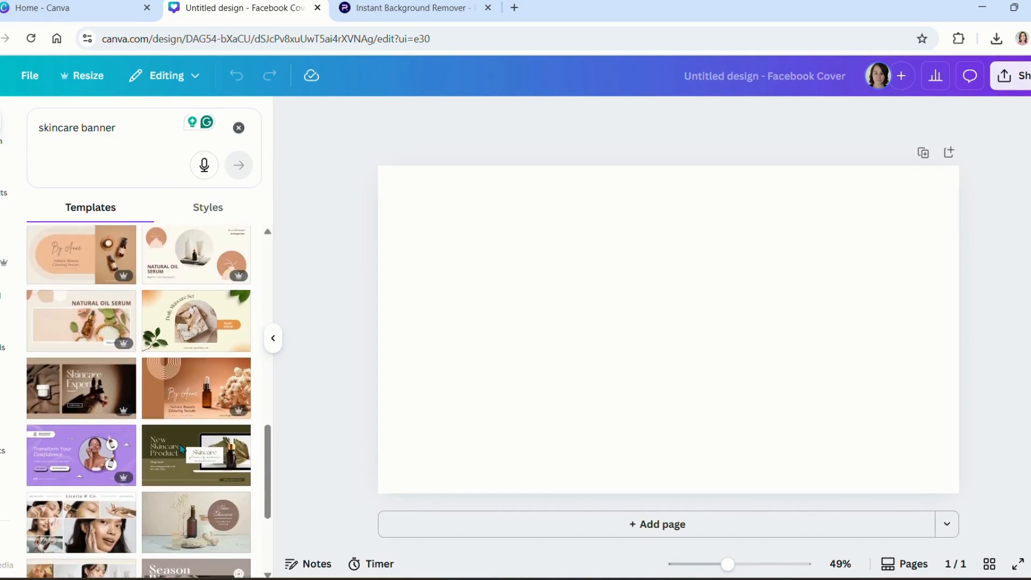
scroll(183, 450, down, 5)
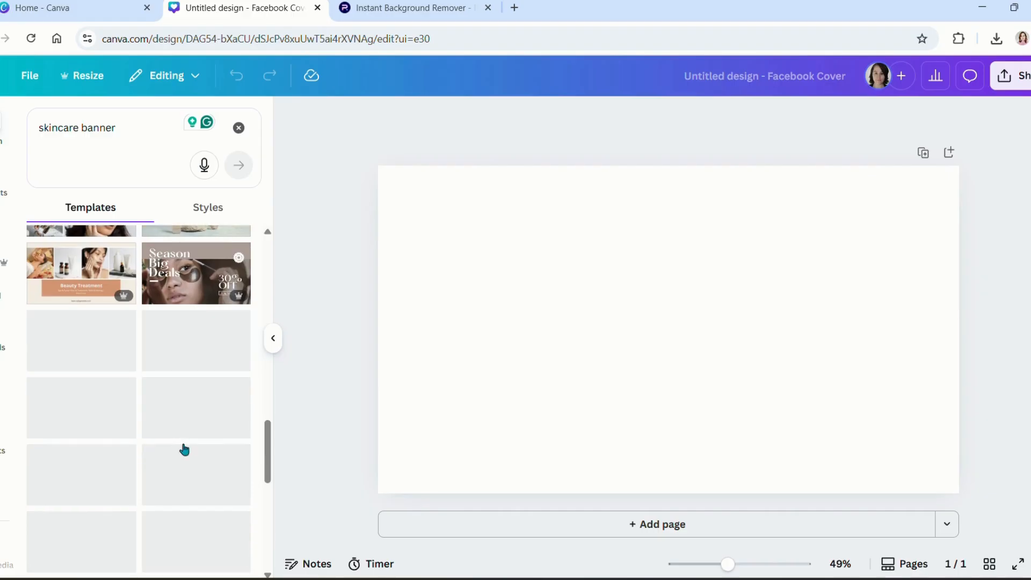
scroll(184, 449, down, 1)
scroll(180, 449, up, 2)
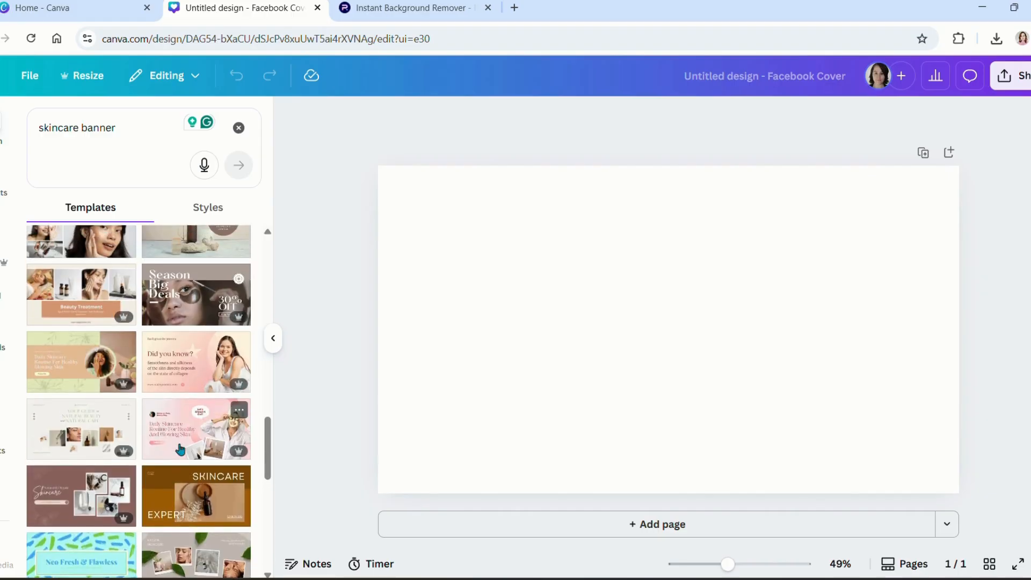
scroll(180, 449, up, 1)
scroll(180, 449, down, 1)
scroll(179, 449, up, 1)
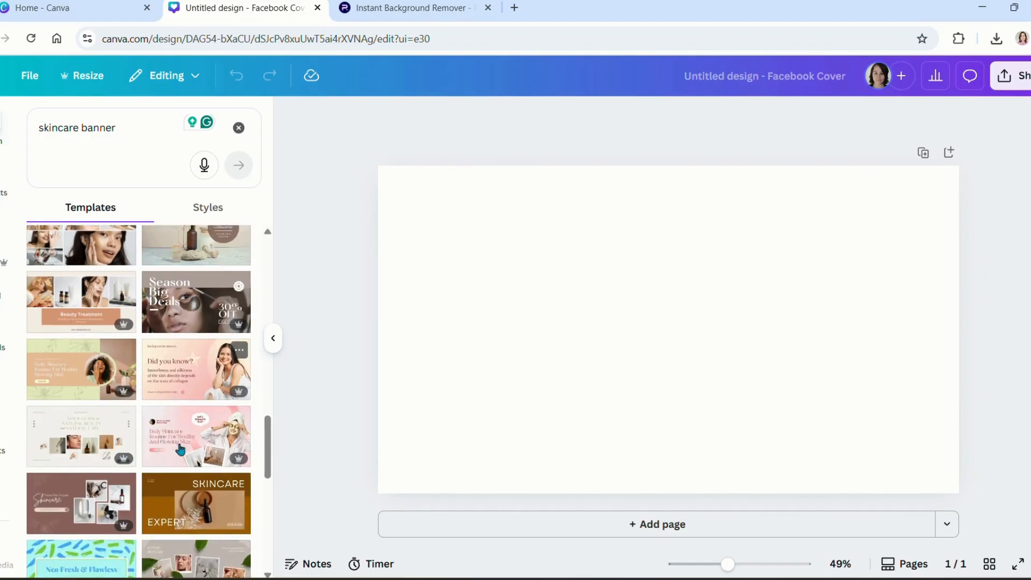
scroll(180, 448, down, 8)
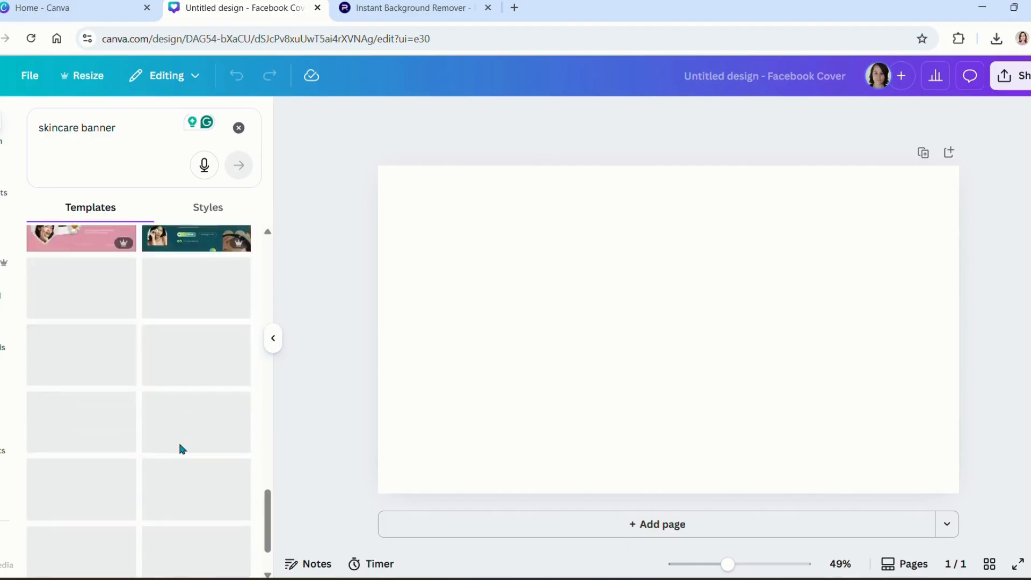
scroll(179, 449, down, 3)
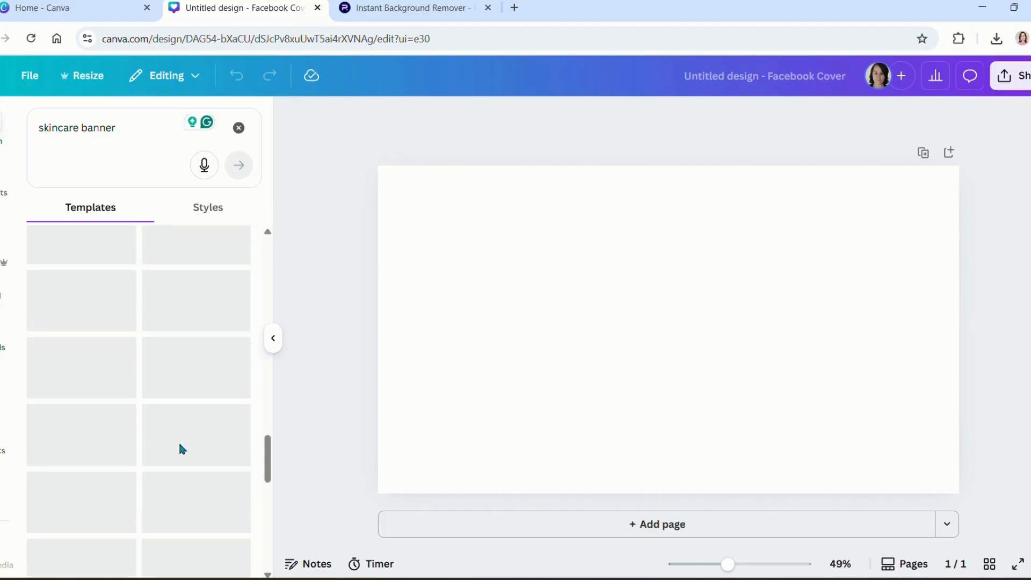
scroll(181, 449, up, 3)
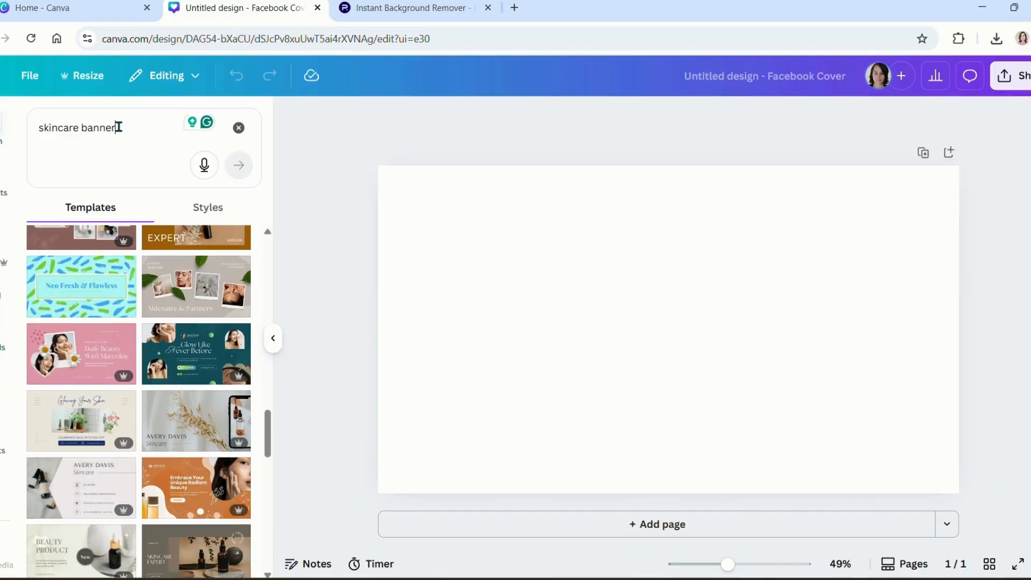
drag(120, 127, 39, 127)
Step: Search templates for 'coaching' and apply the Navy and Orange Modern Personal Coaching cover
text(coaching)
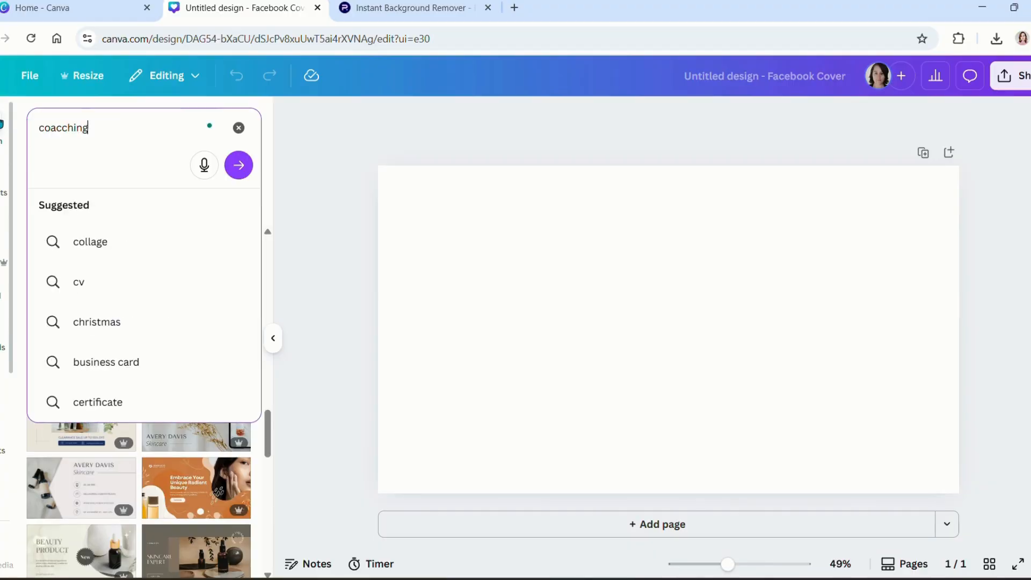
key(BackSpace)
key(BackSpace)
key(BackSpace)
key(BackSpace)
text(hing)
key(Return)
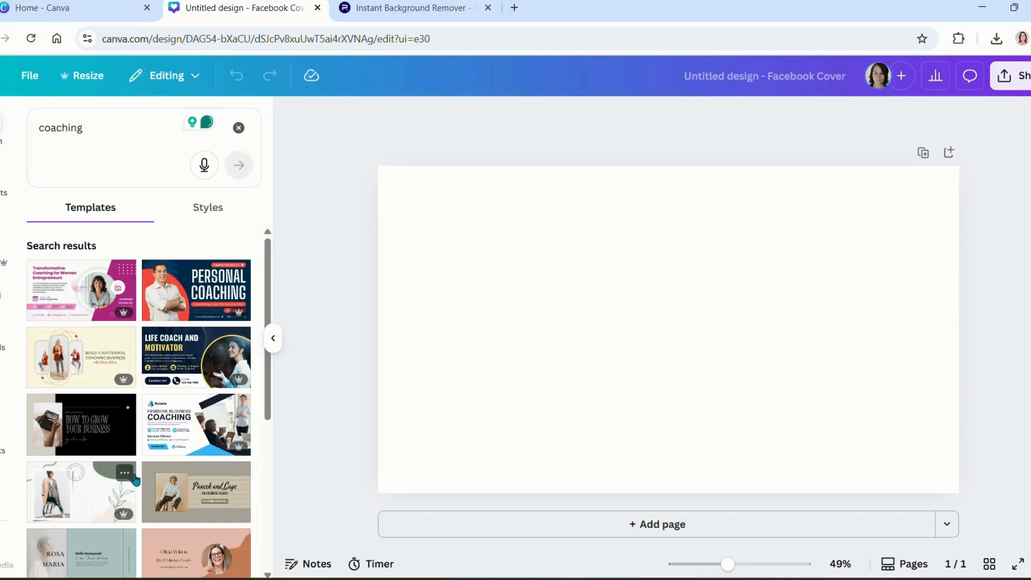
scroll(135, 479, down, 1)
scroll(135, 479, up, 1)
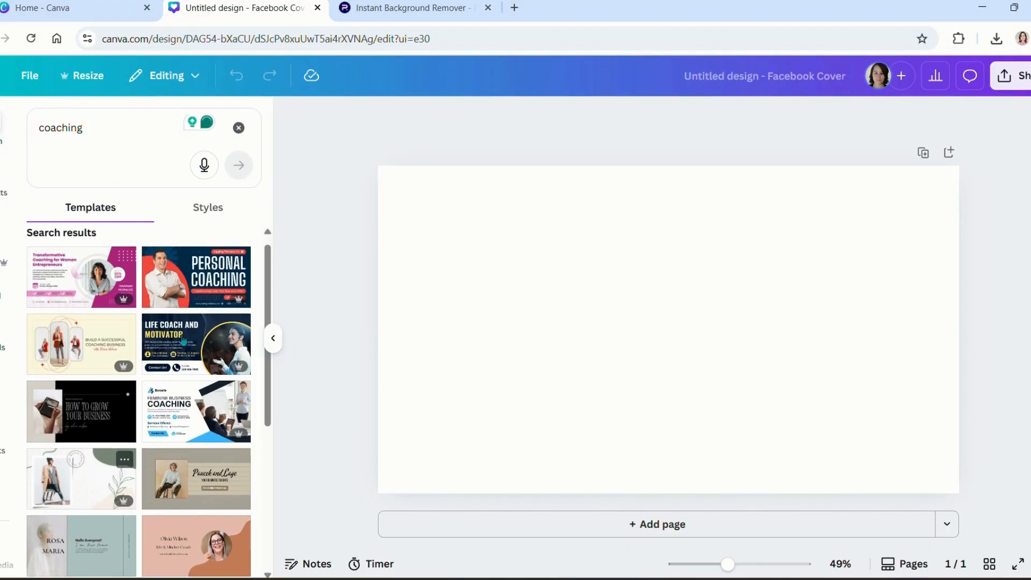
click(180, 286)
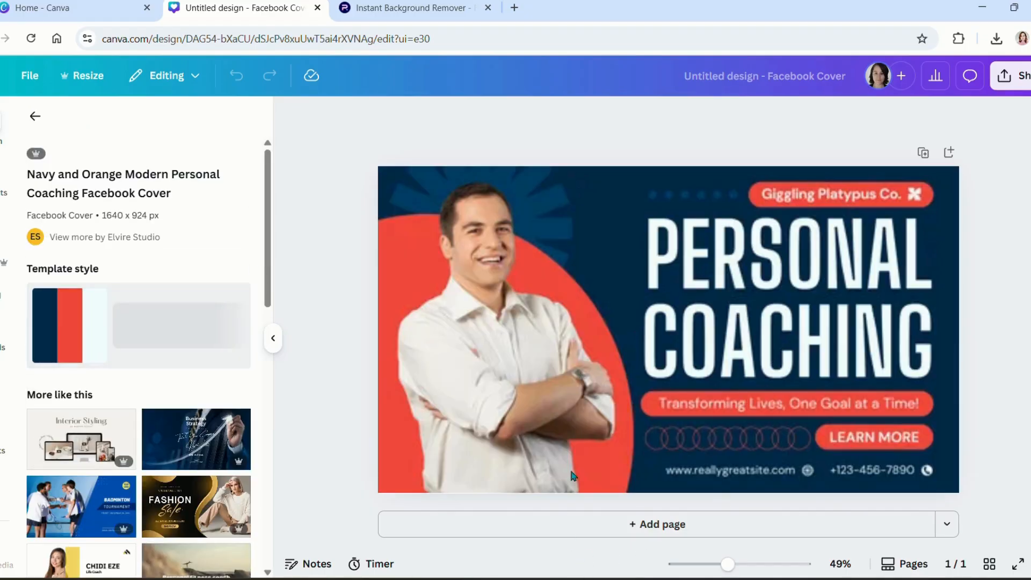
click(634, 380)
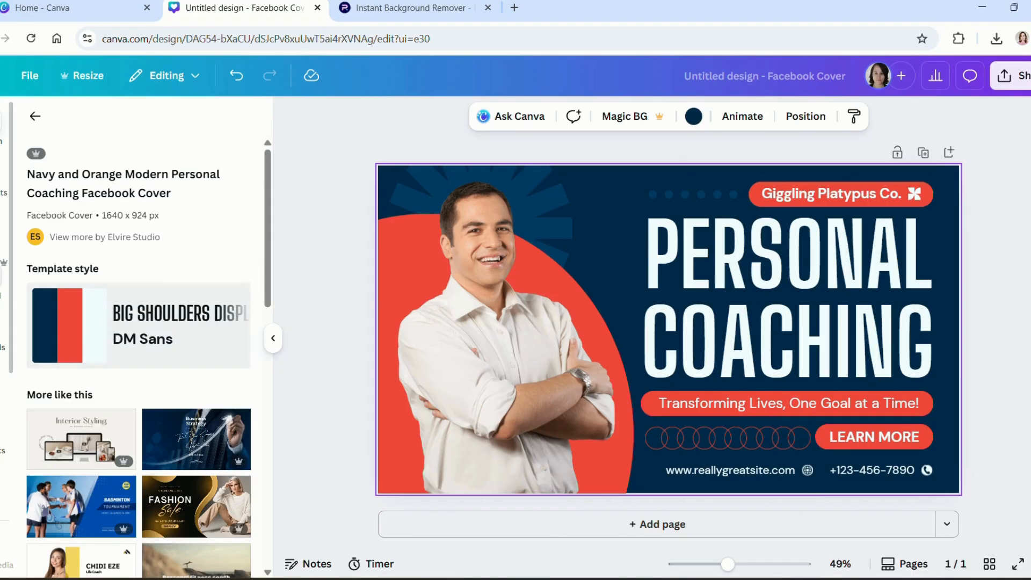
Step: Show the Brand Kit's six-swatch Colors palette beside the coaching cover
click(4, 262)
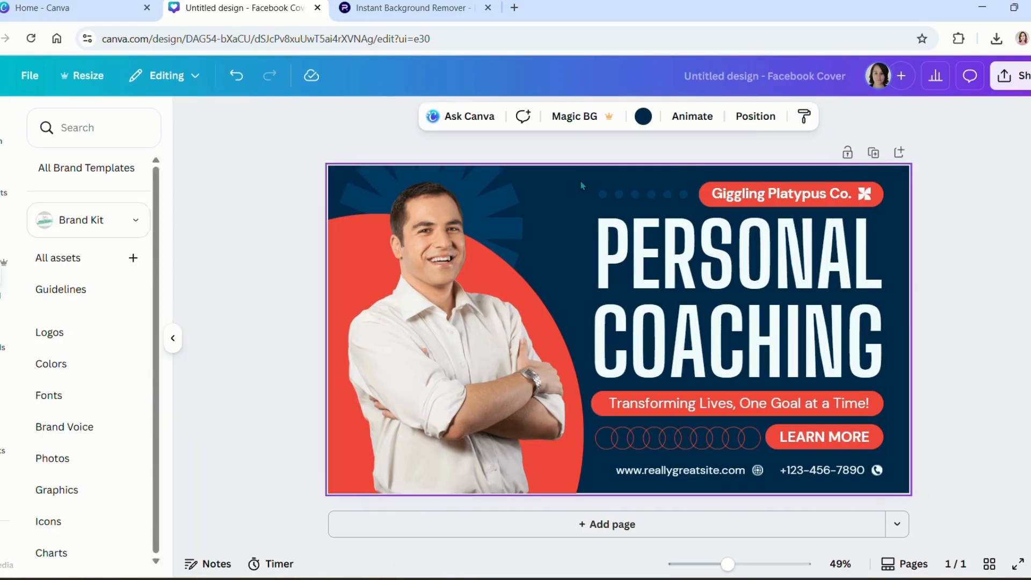
click(644, 117)
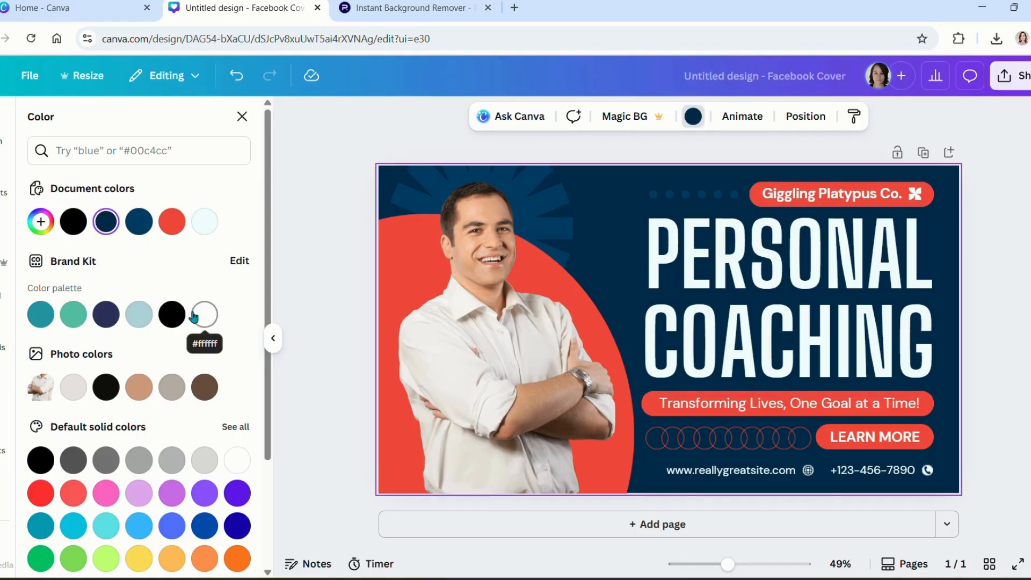
scroll(124, 344, down, 3)
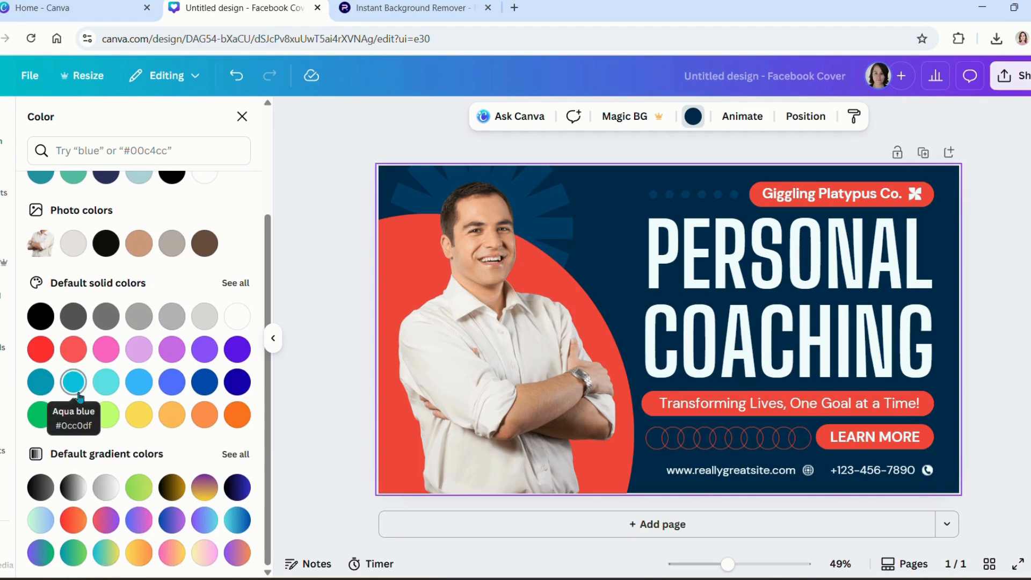
scroll(80, 397, up, 3)
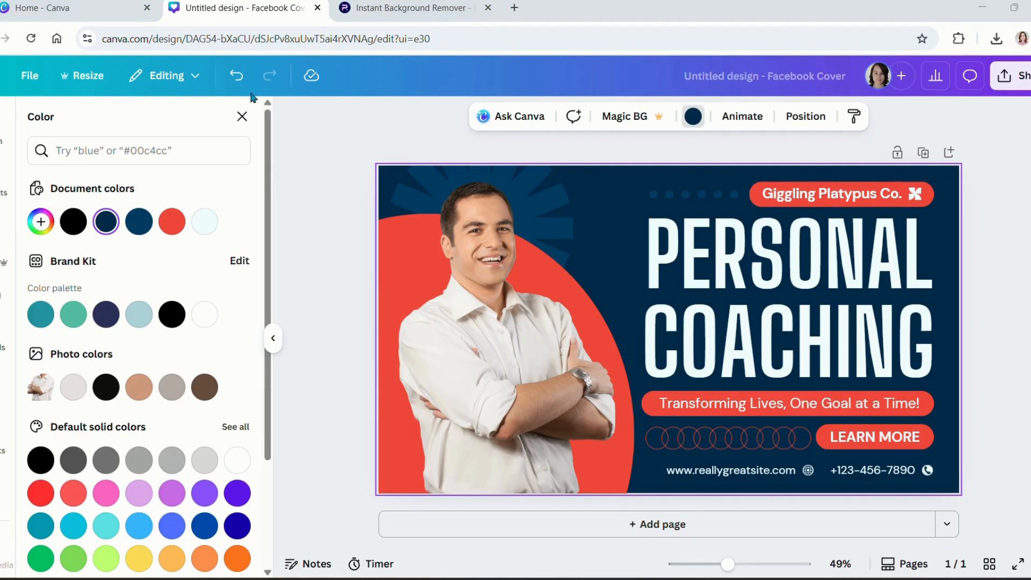
click(240, 260)
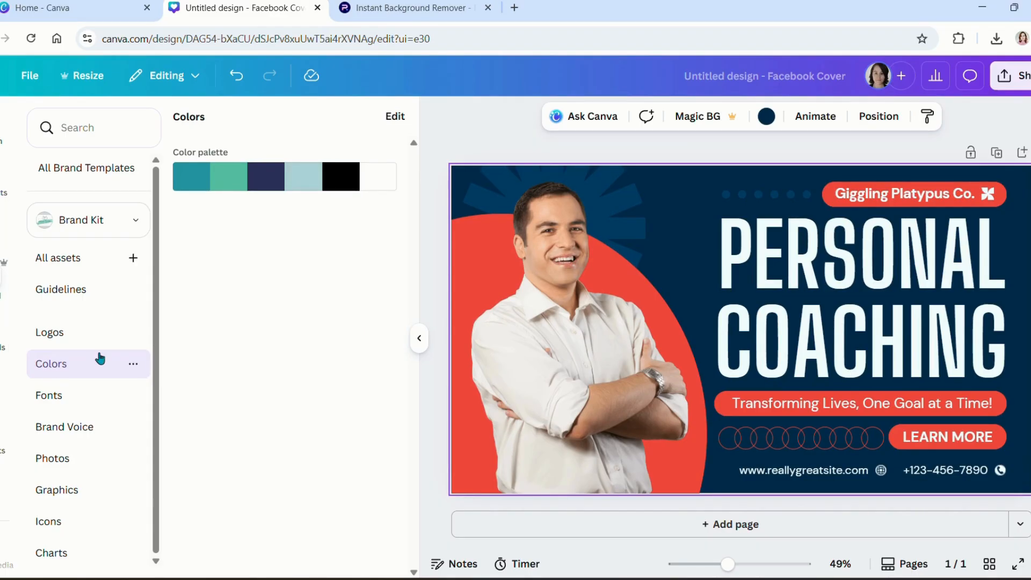
Step: Shuffle the brand palette across the cover until it shows teal, black and white
mouse_move(285, 179)
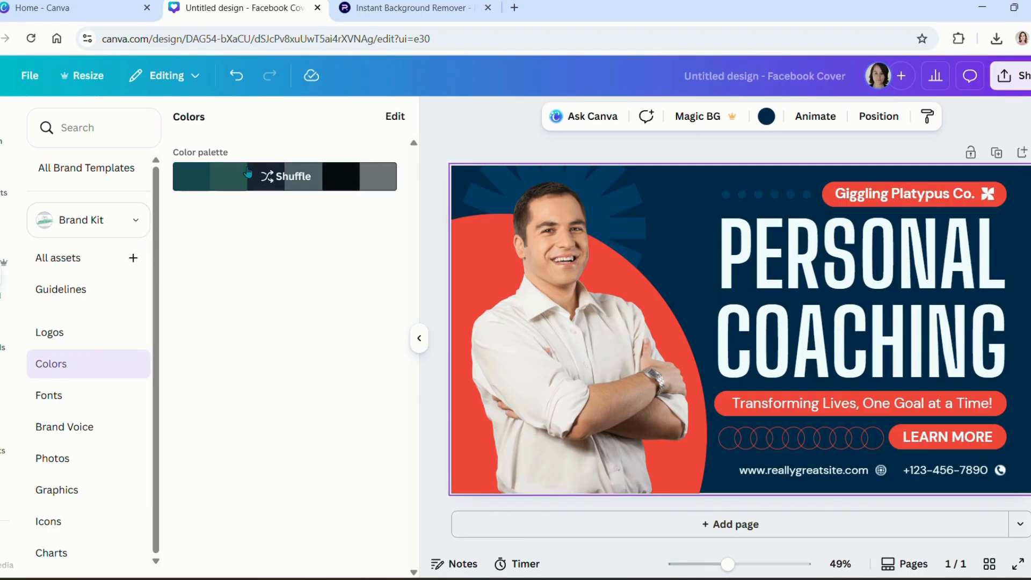
click(285, 179)
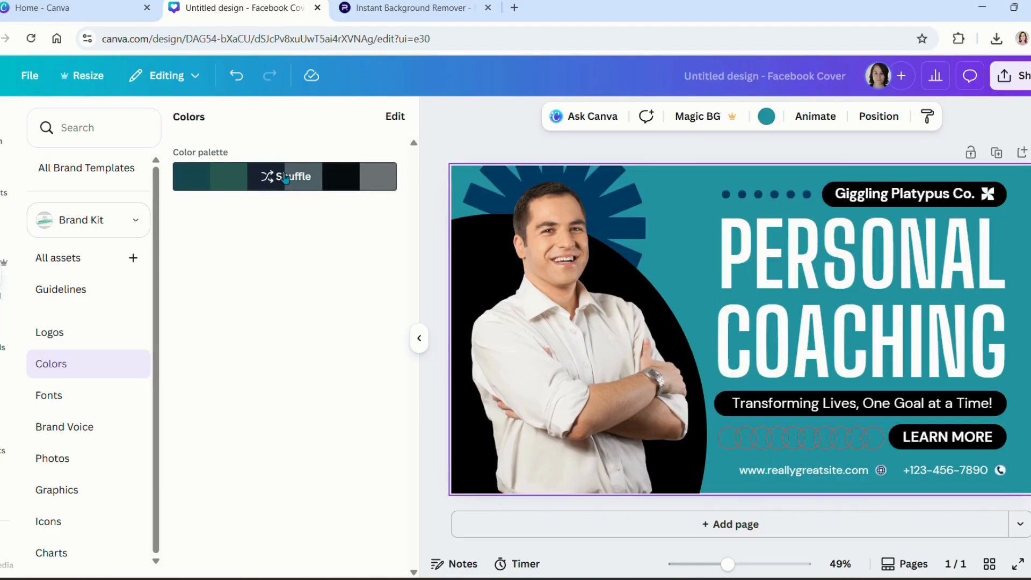
click(285, 179)
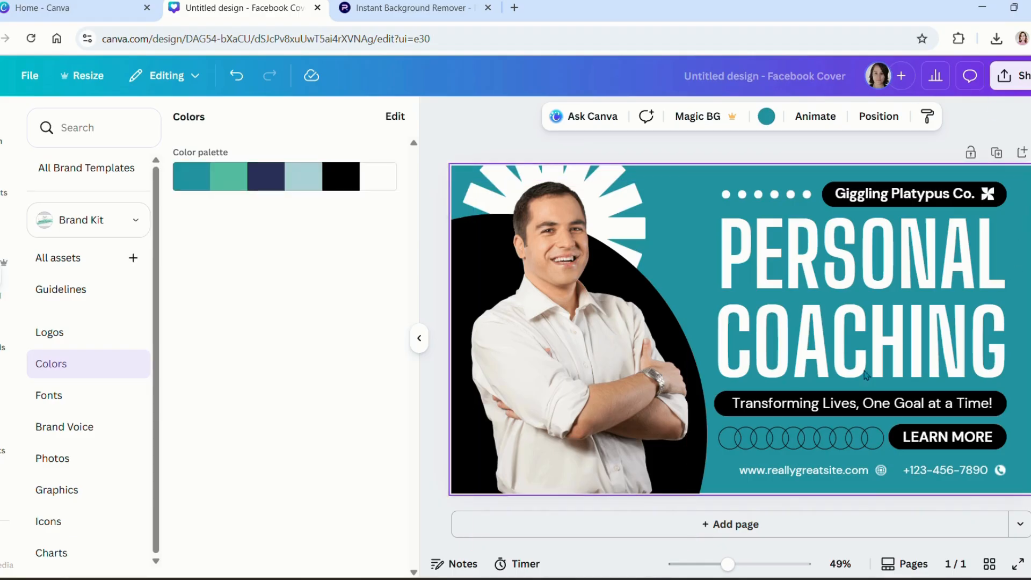
click(285, 178)
click(287, 177)
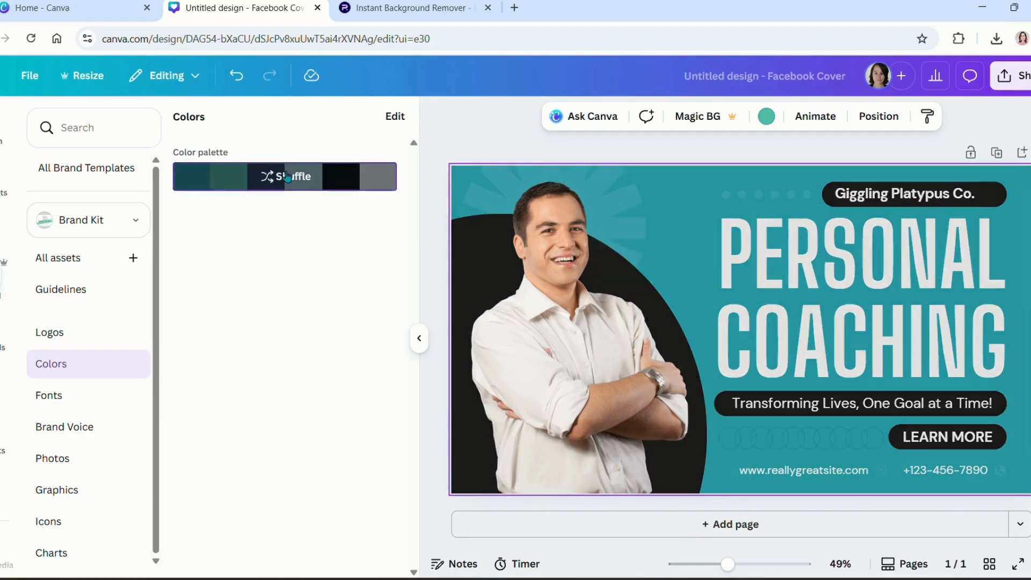
click(287, 178)
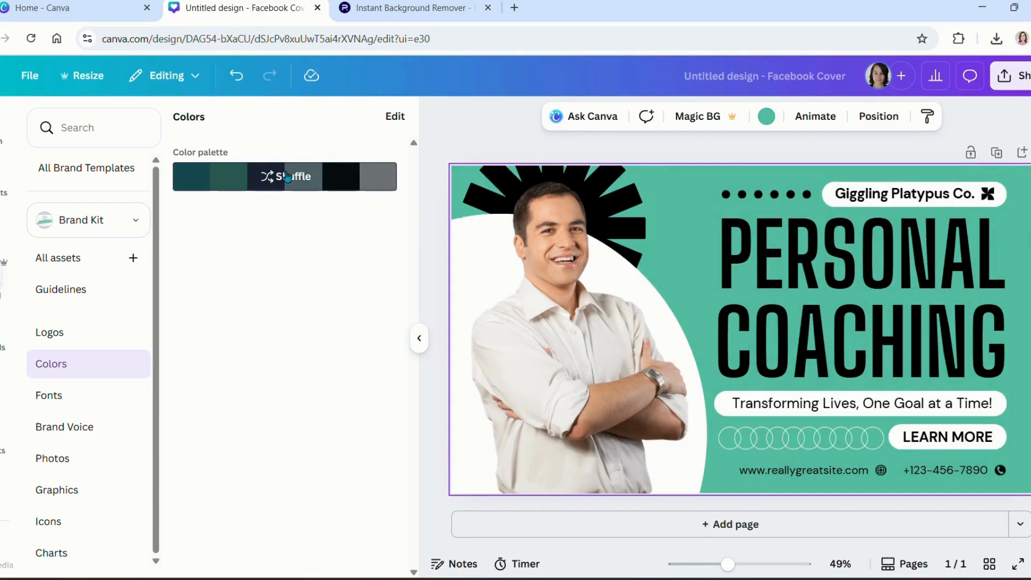
click(287, 177)
click(287, 177)
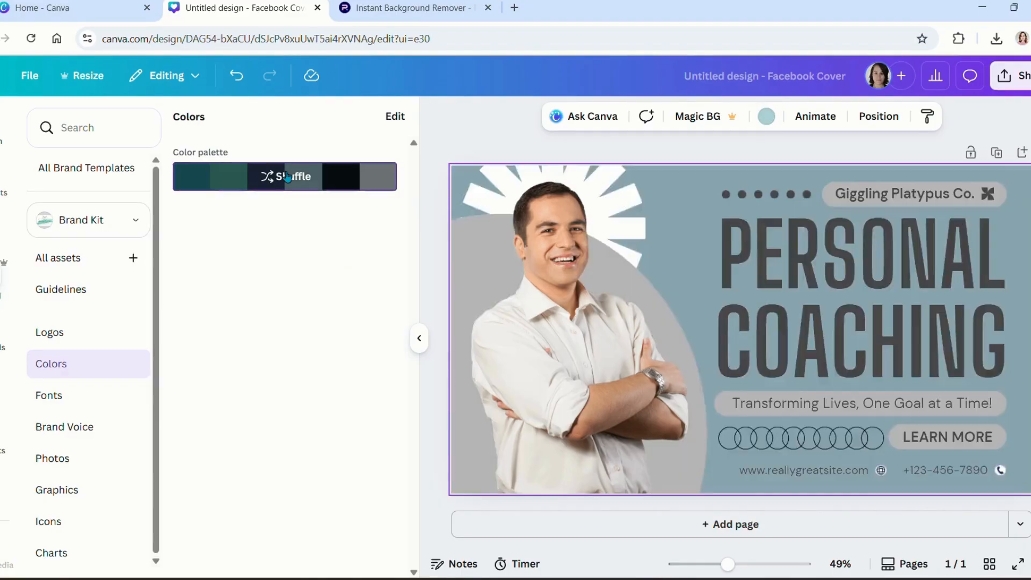
click(287, 178)
click(287, 177)
click(287, 177)
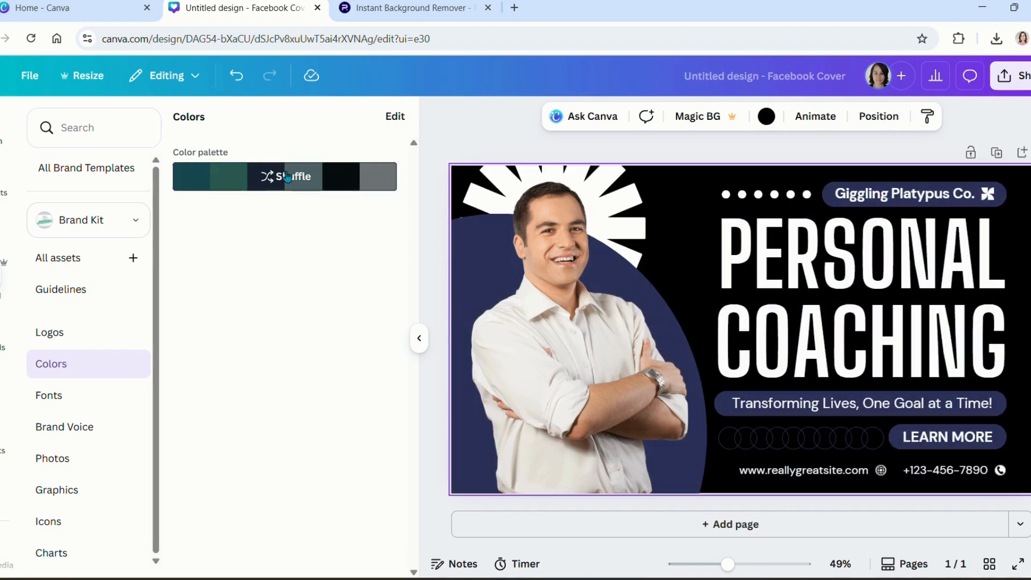
click(287, 178)
click(287, 177)
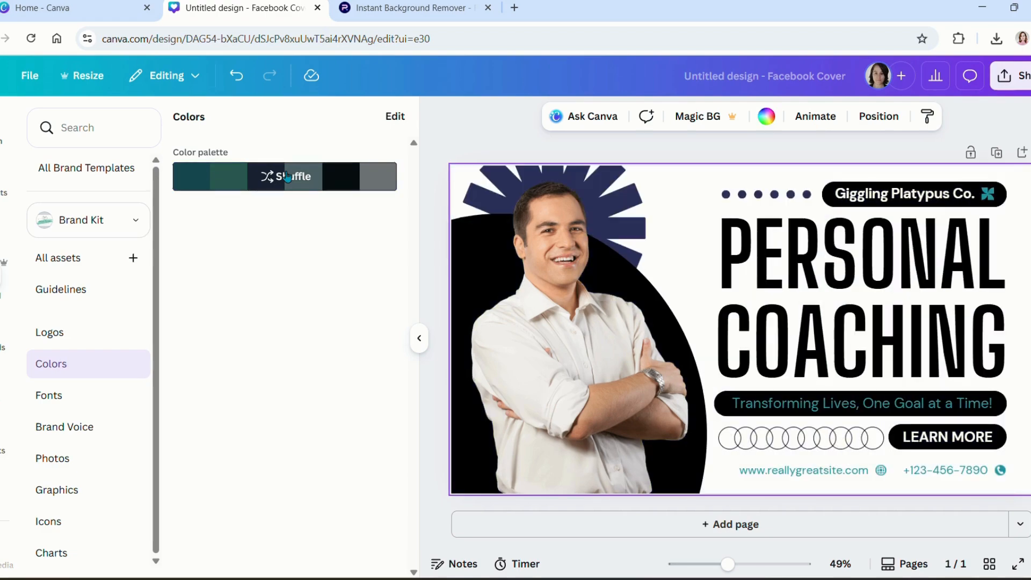
click(287, 177)
click(287, 177)
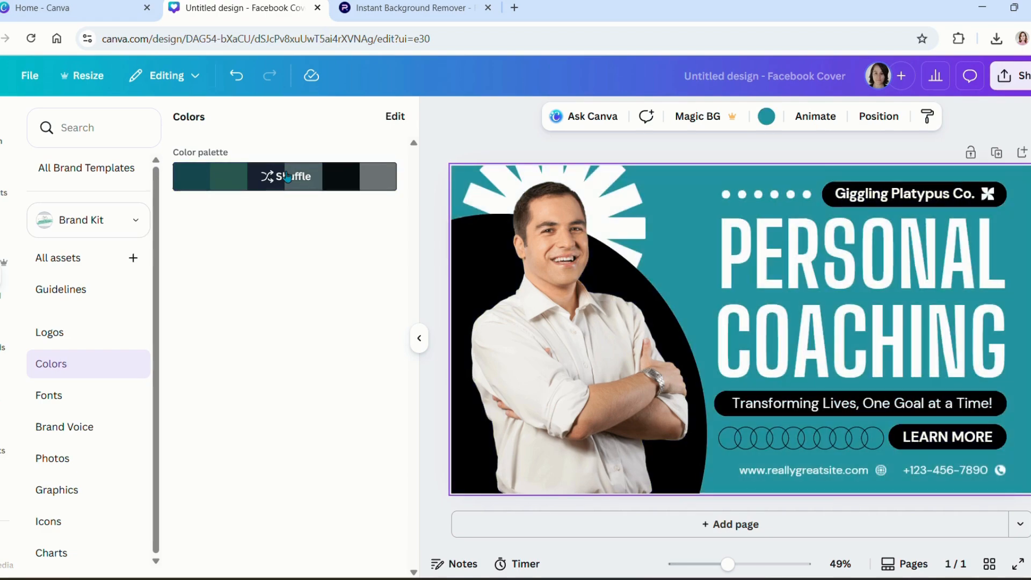
click(287, 177)
click(287, 178)
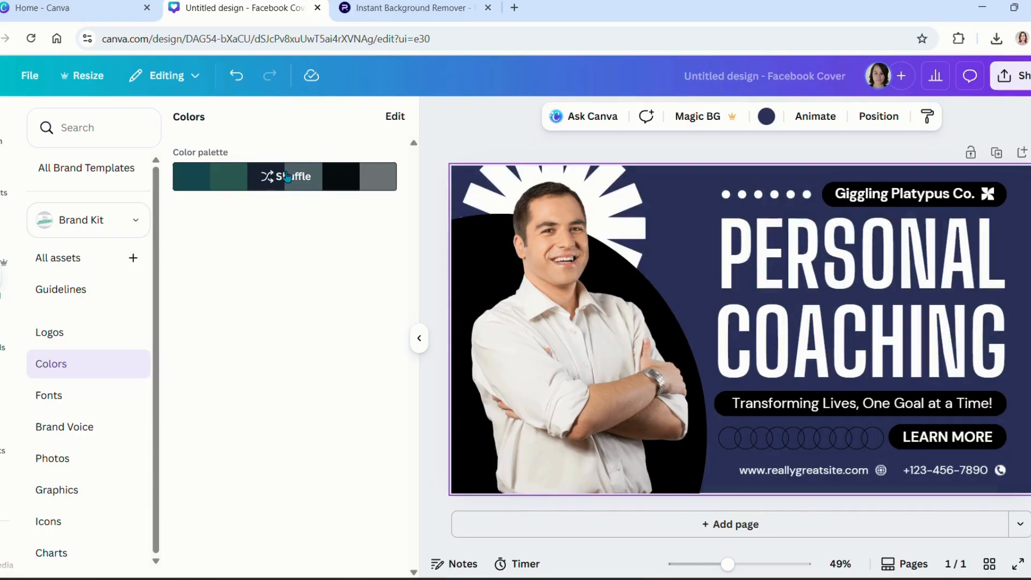
click(288, 177)
click(288, 177)
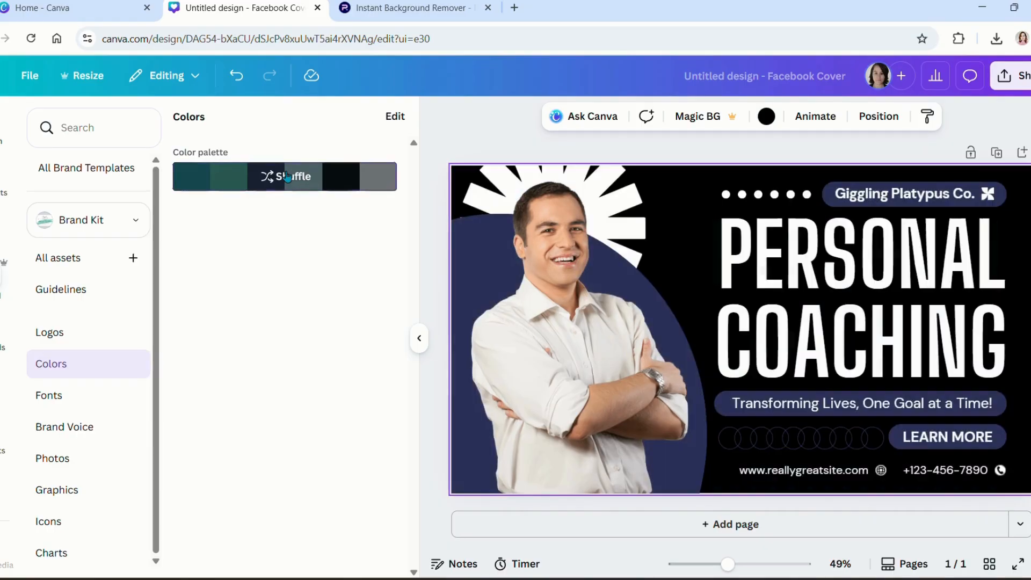
click(287, 177)
click(288, 177)
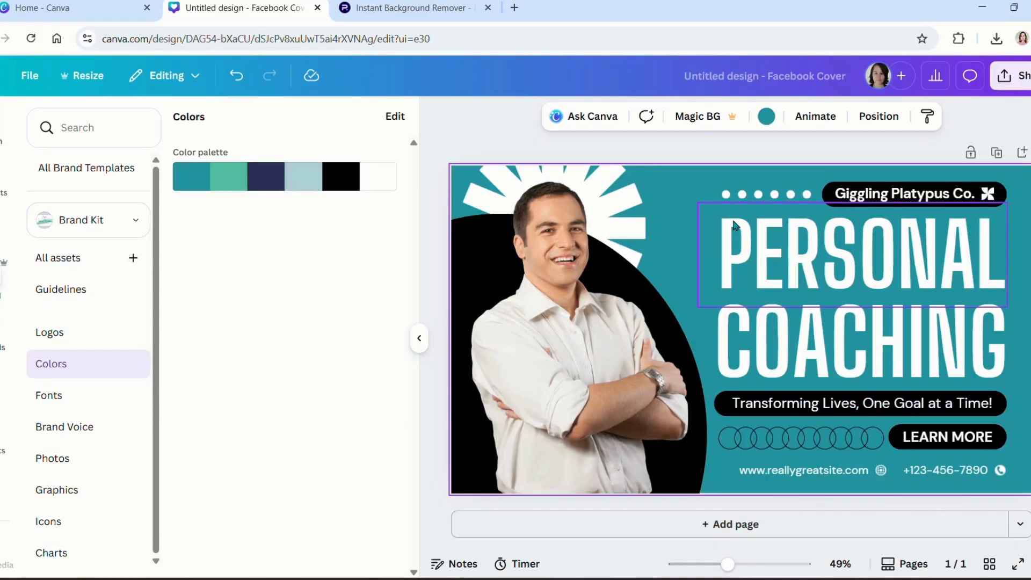
Step: Turn the black arch, Giggling Platypus Co. label and Transforming Lives banner navy
click(623, 323)
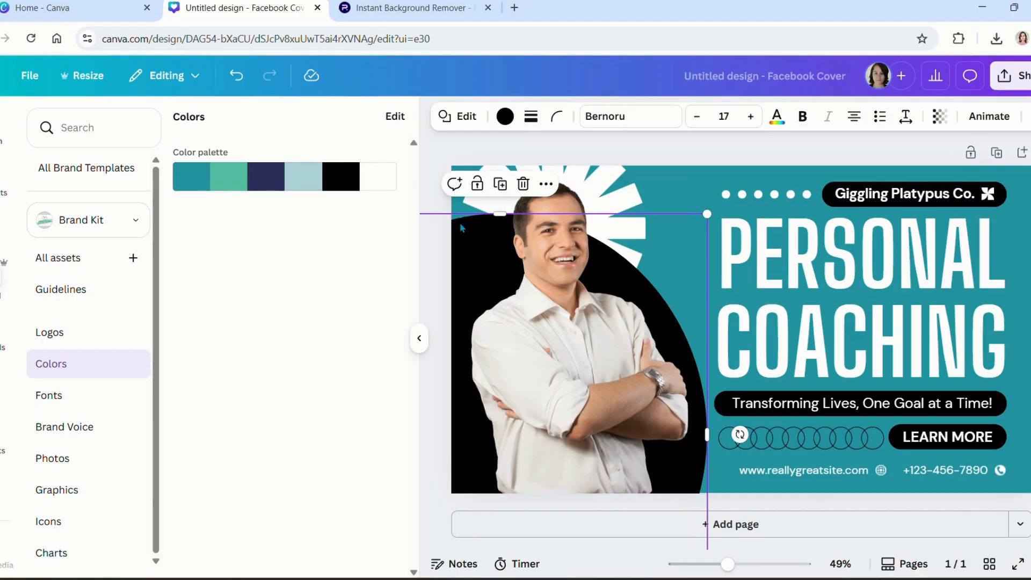
click(504, 116)
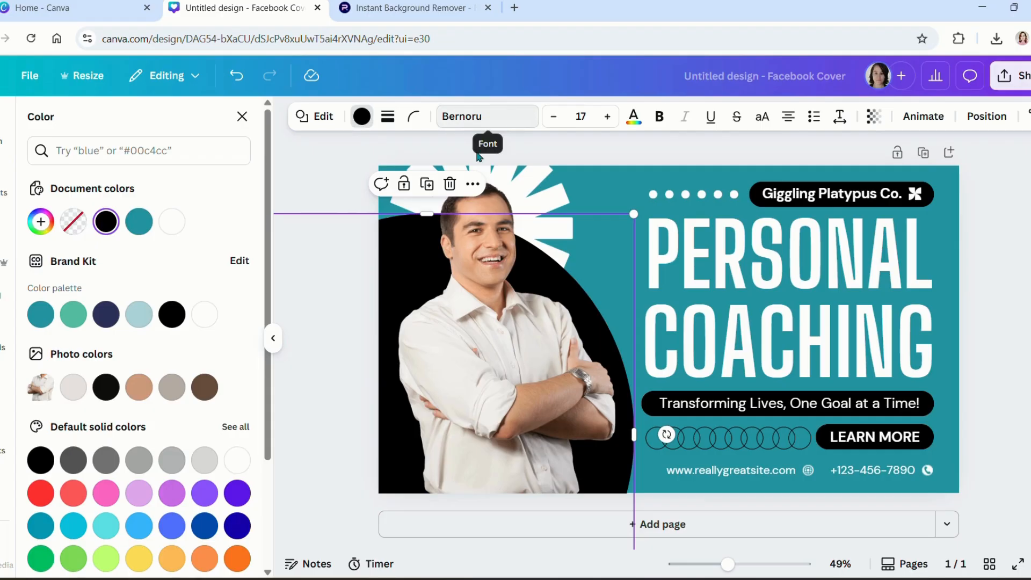
click(106, 314)
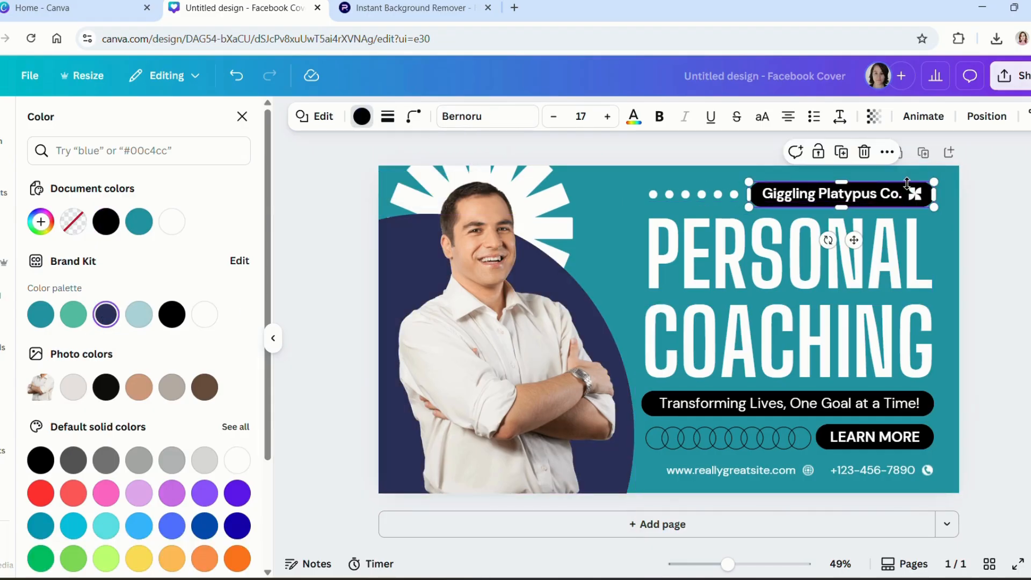
click(172, 314)
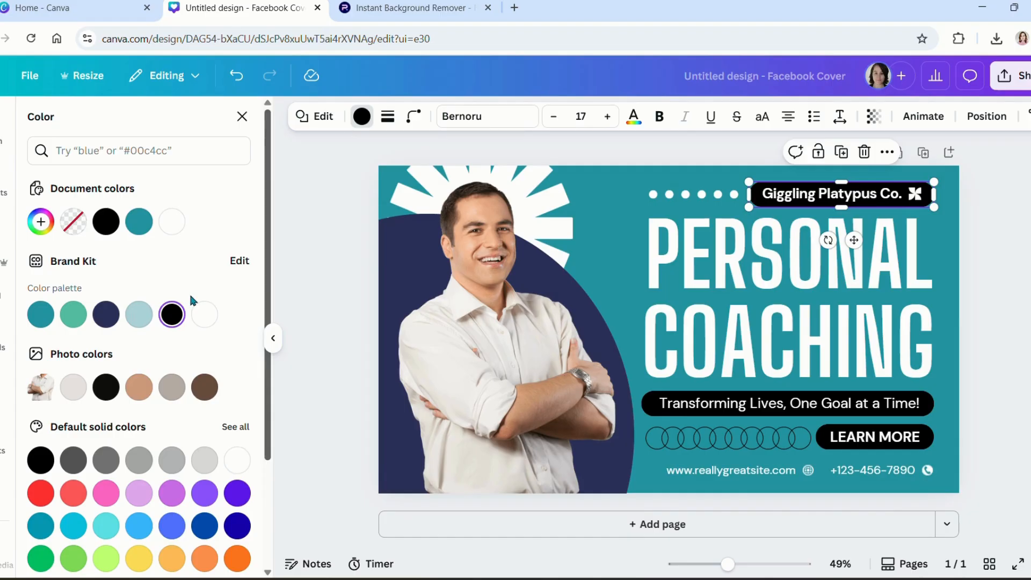
click(105, 323)
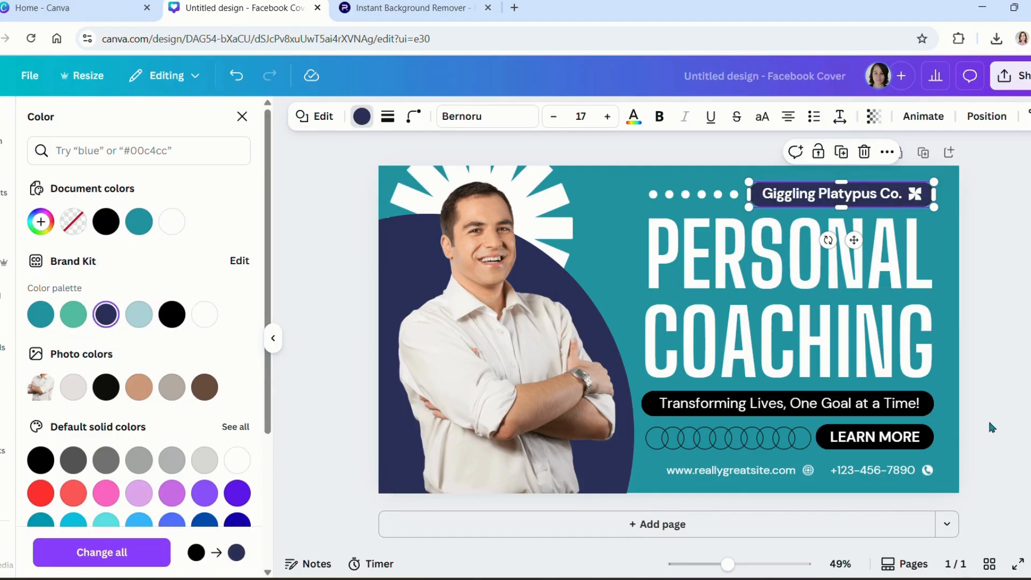
click(858, 397)
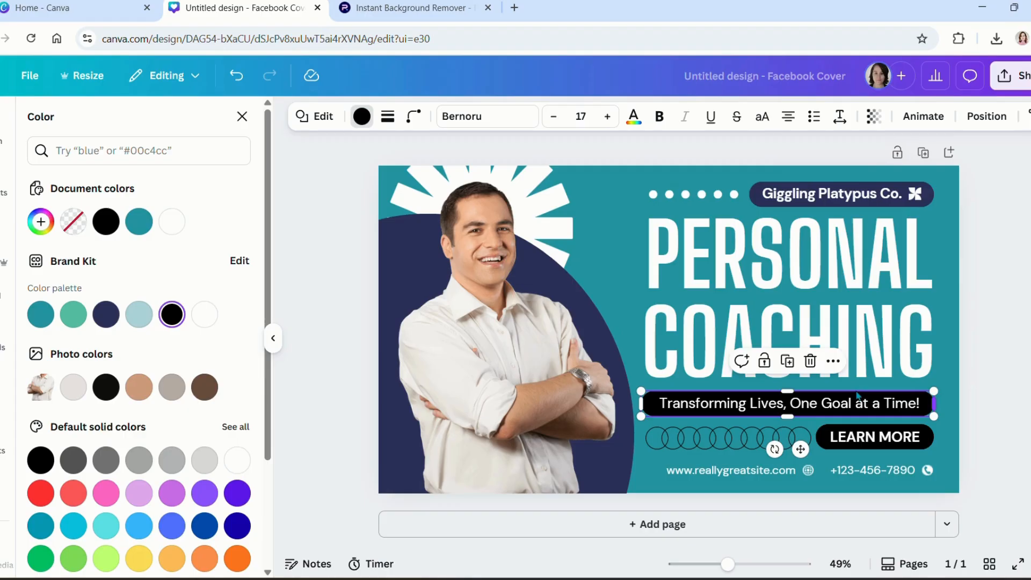
click(106, 315)
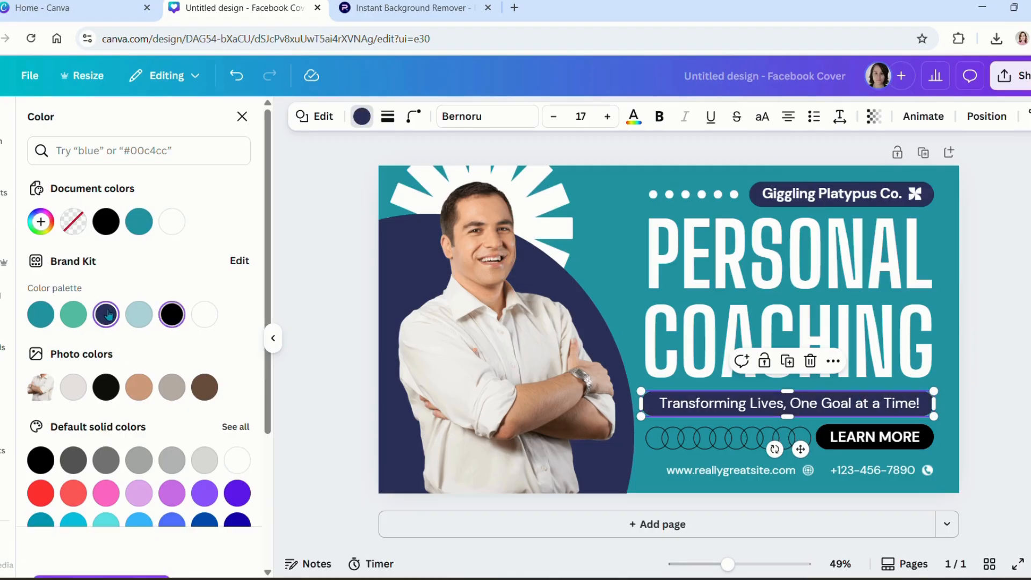
Step: Make the LEARN MORE button and the sunburst rays behind the photo mint green
click(837, 435)
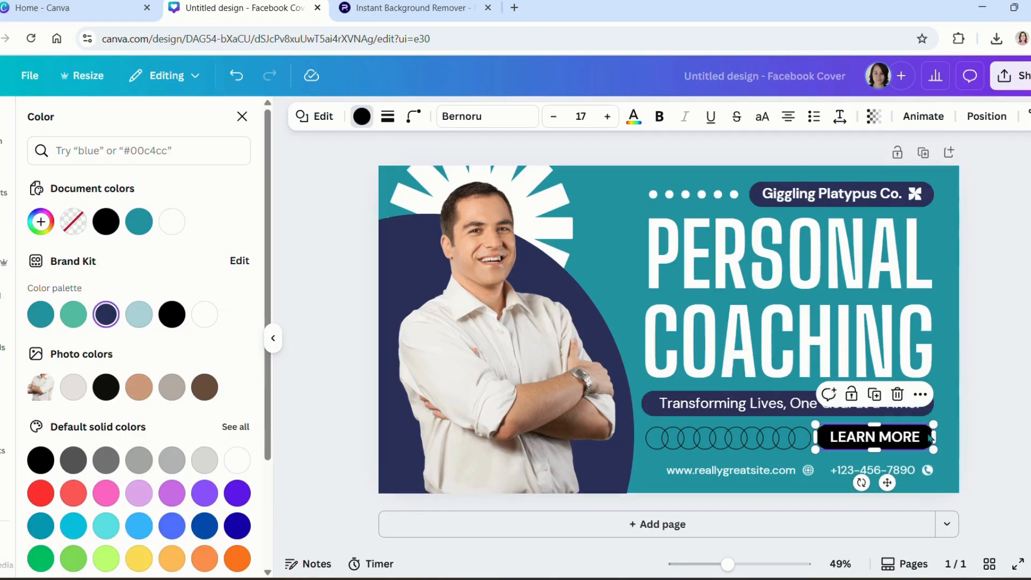
click(76, 316)
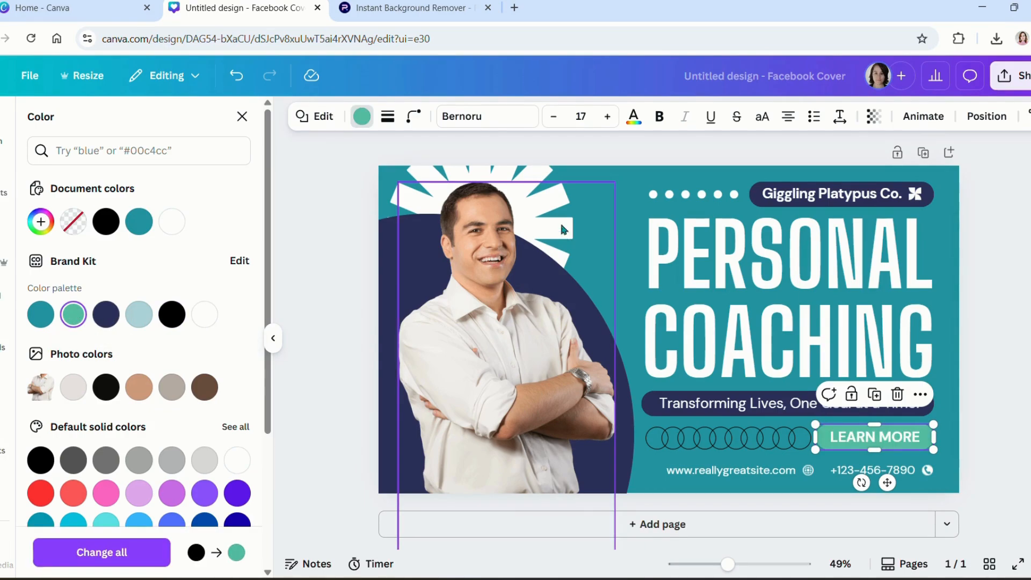
click(556, 176)
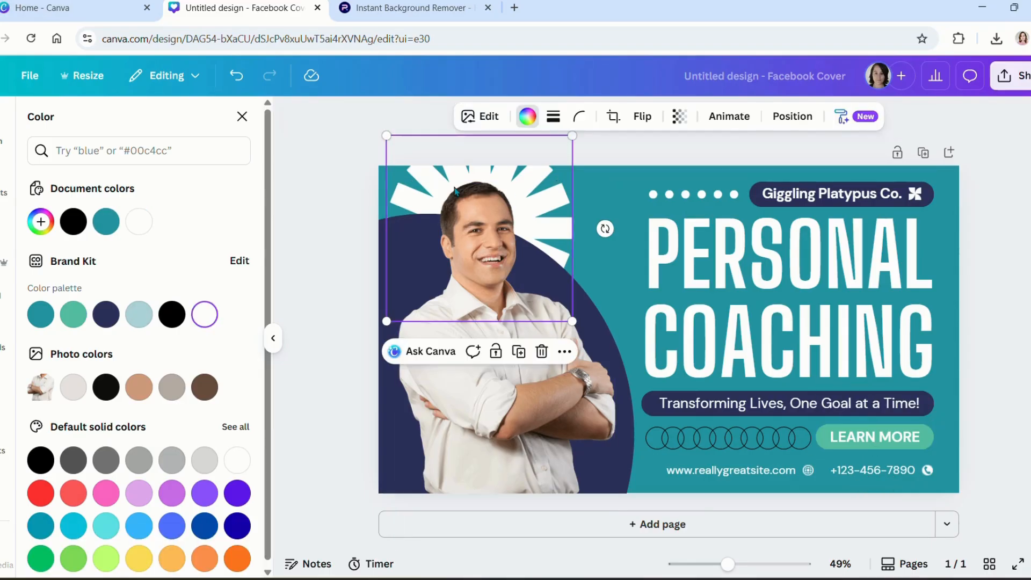
click(138, 321)
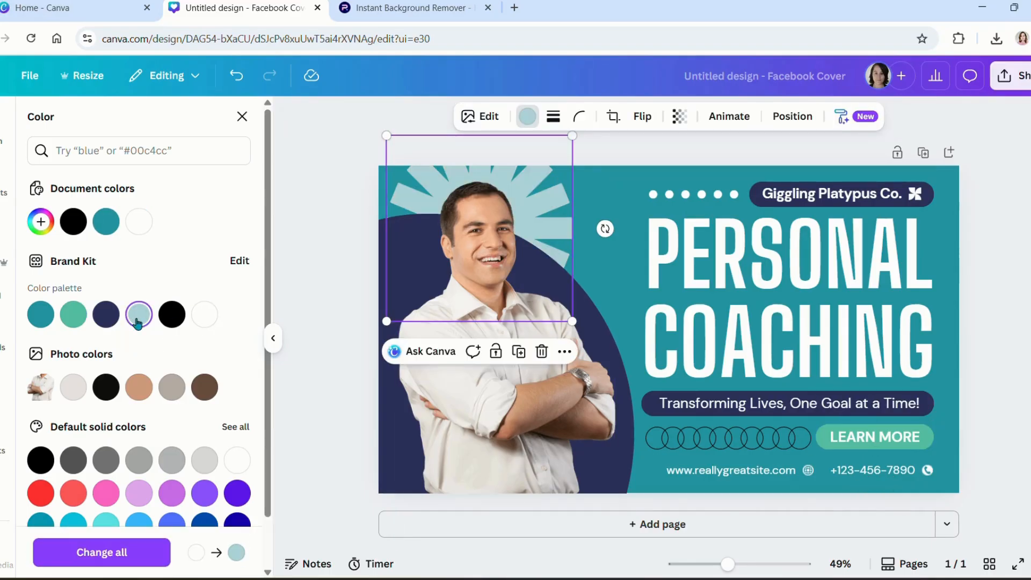
click(71, 318)
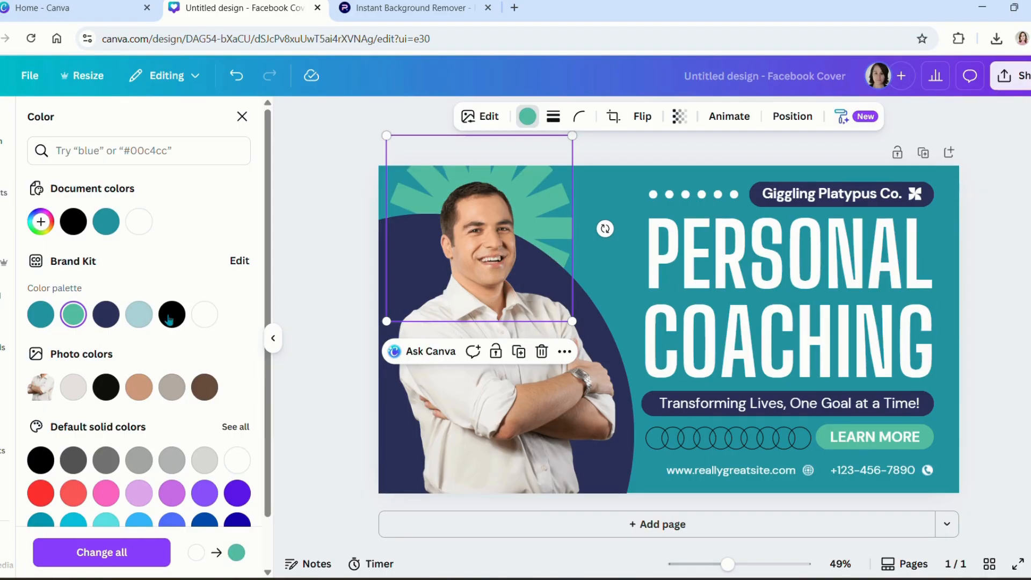
Step: Make the PERSONAL and COACHING headline words light blue
double_click(732, 241)
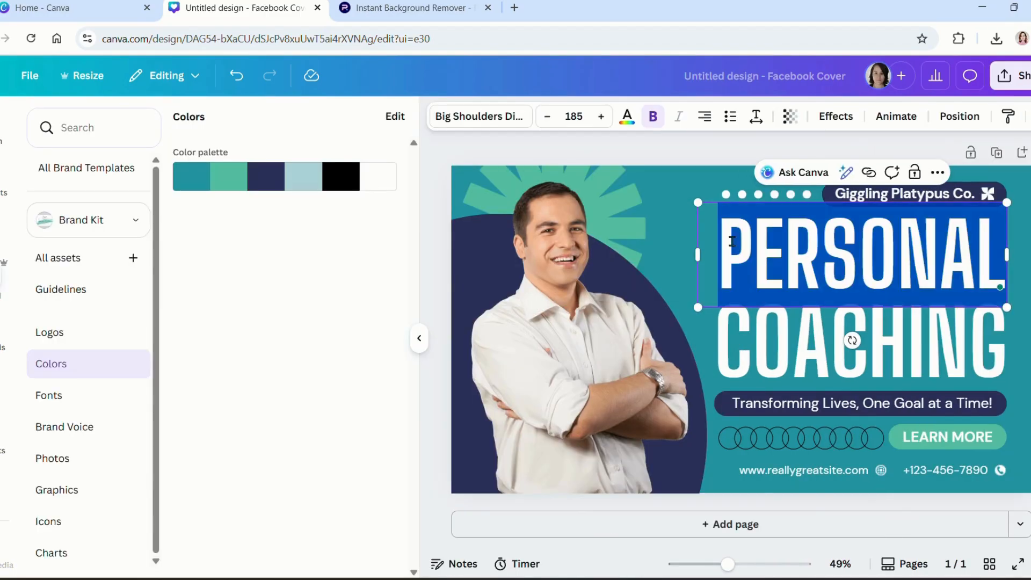
click(627, 116)
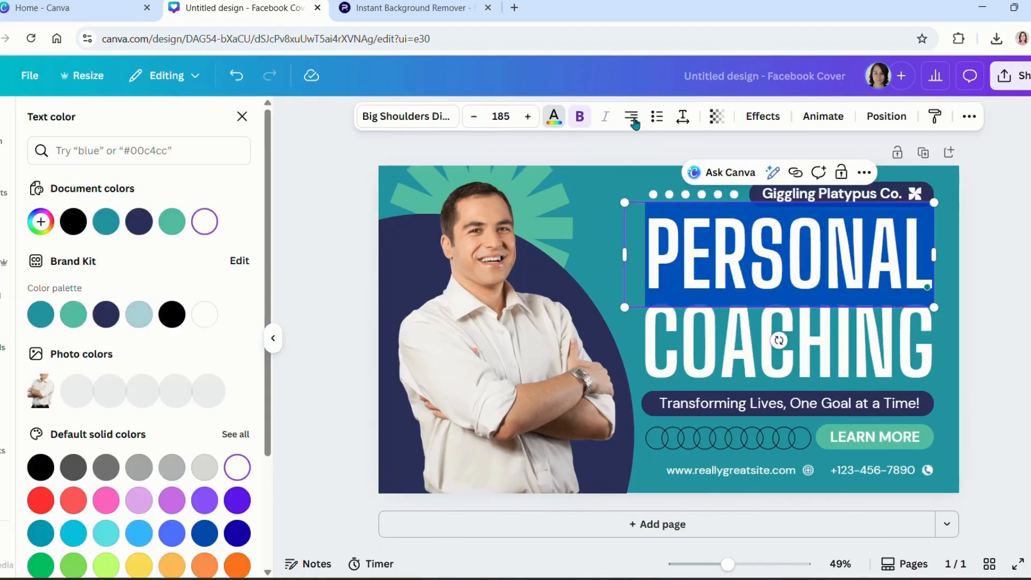
click(139, 314)
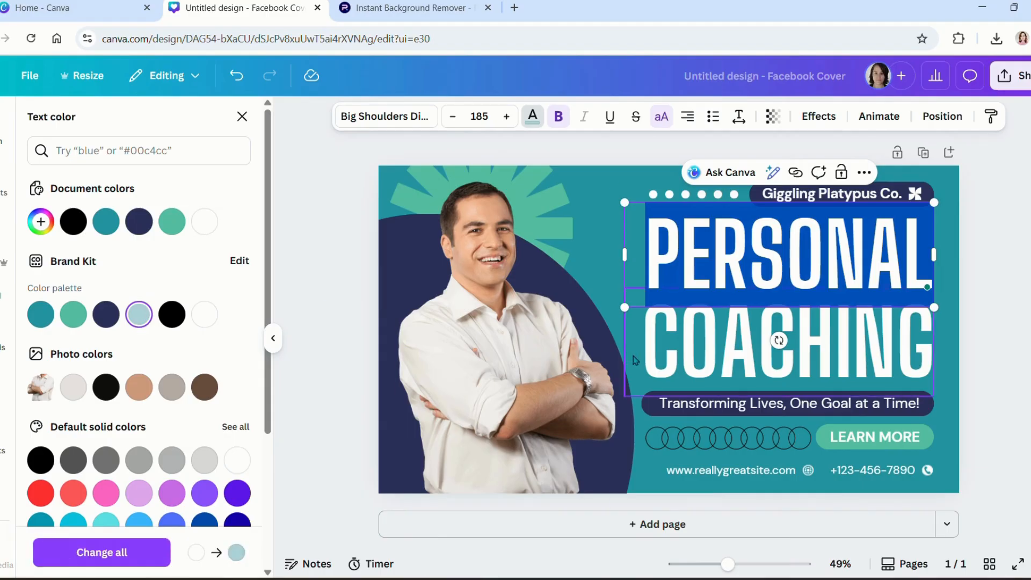
click(691, 353)
double_click(691, 352)
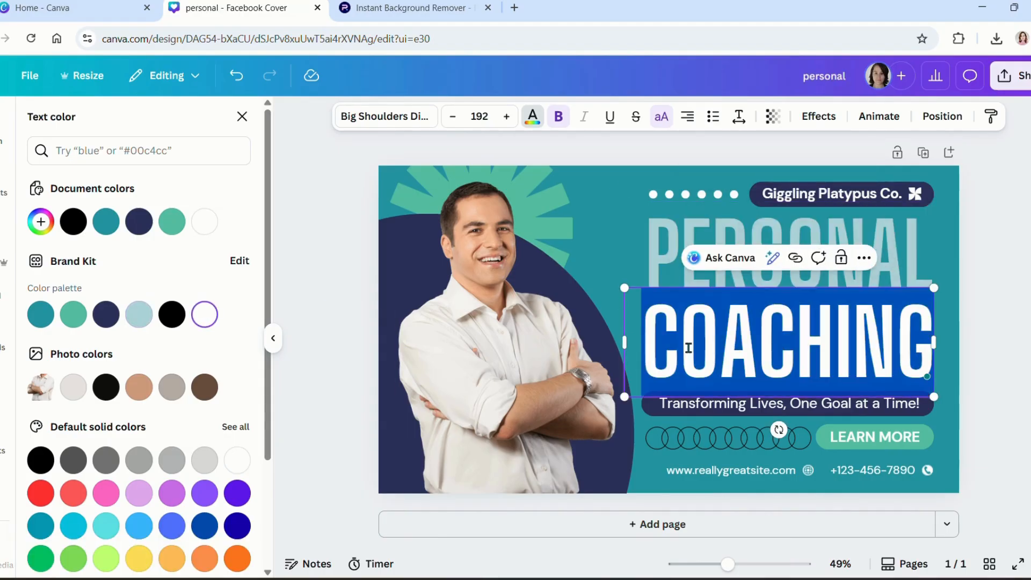
click(139, 315)
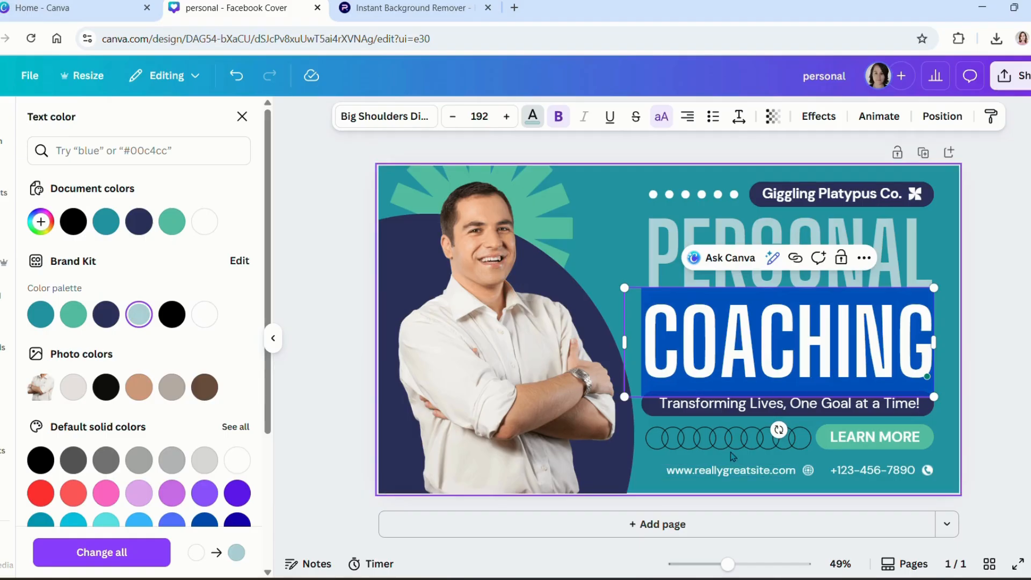
Step: Delete the row of outlined circles beside the LEARN MORE button
click(753, 439)
key(Delete)
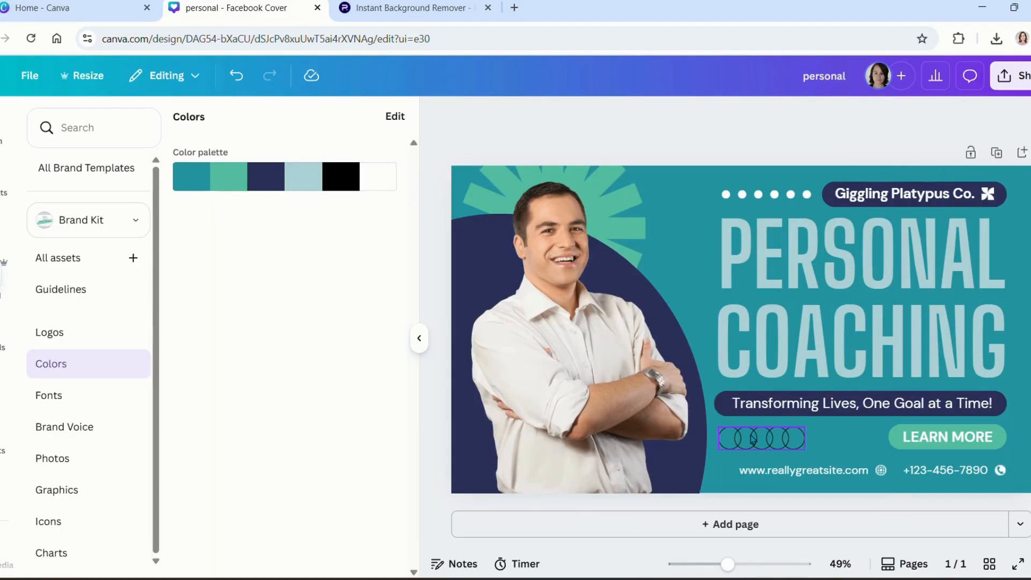
click(753, 439)
key(Delete)
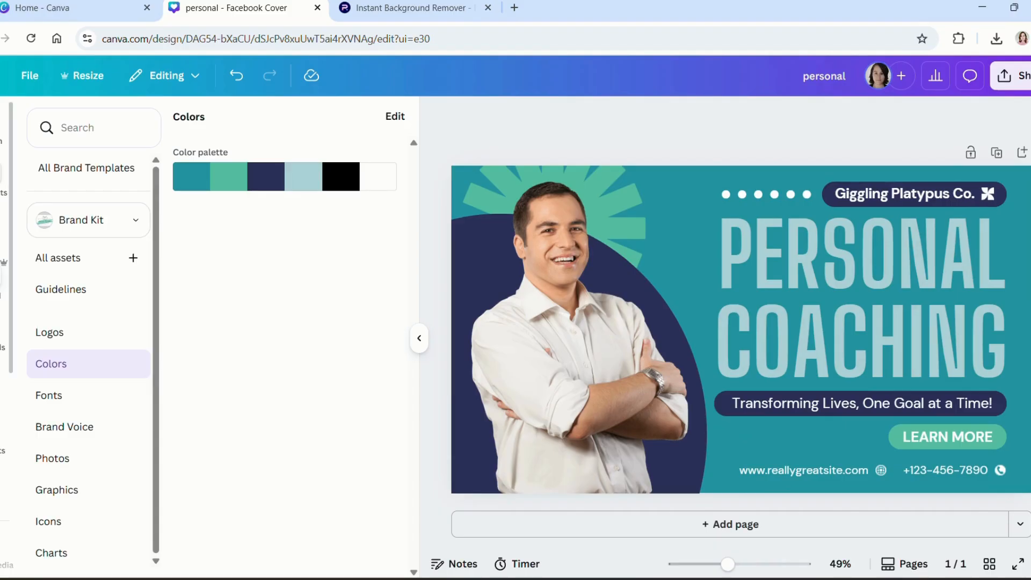
click(2, 177)
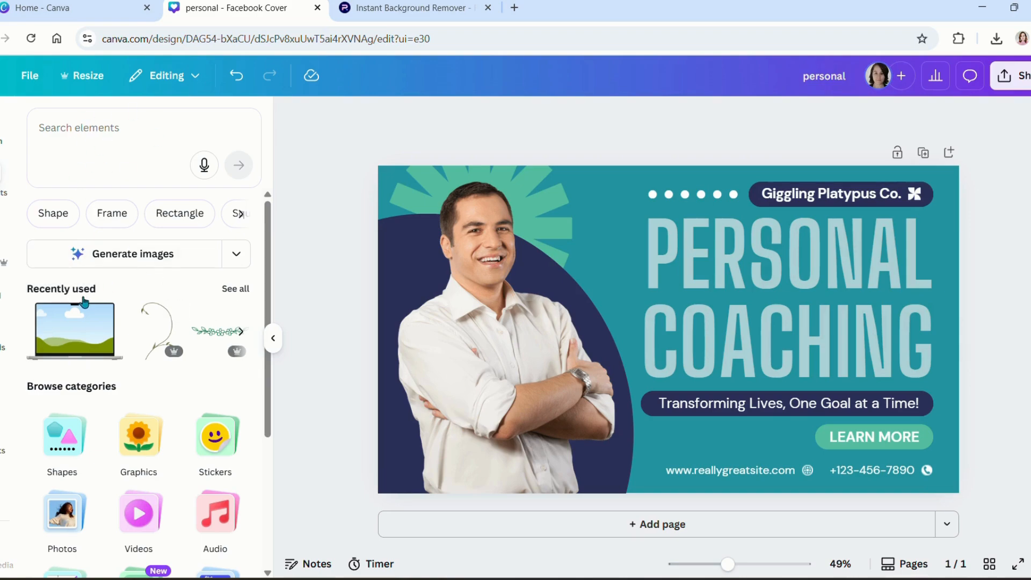
Step: Add the recently used leaf garland, recolour it pale blue-grey, and place it small beside LEARN MORE
click(237, 289)
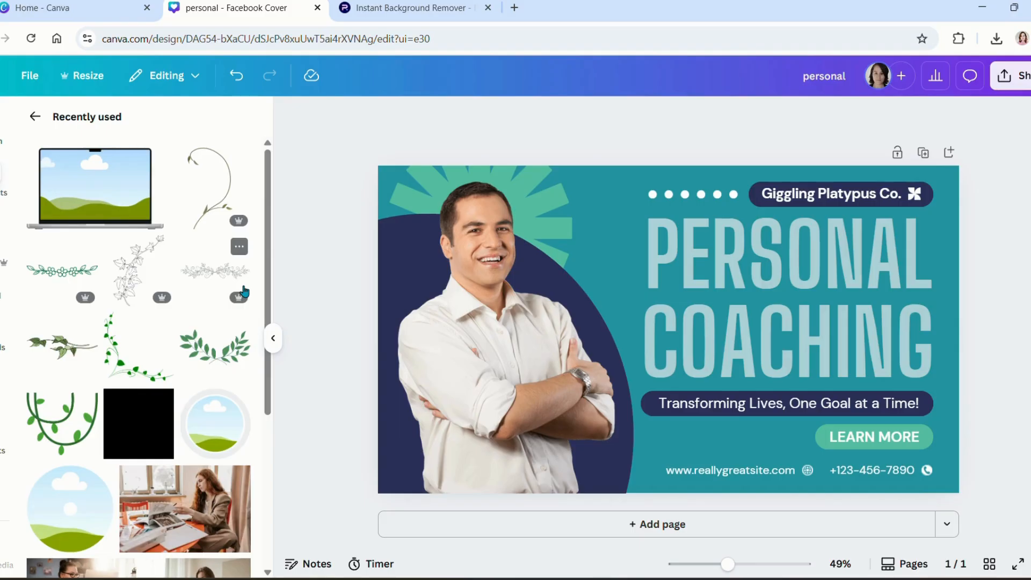
click(72, 276)
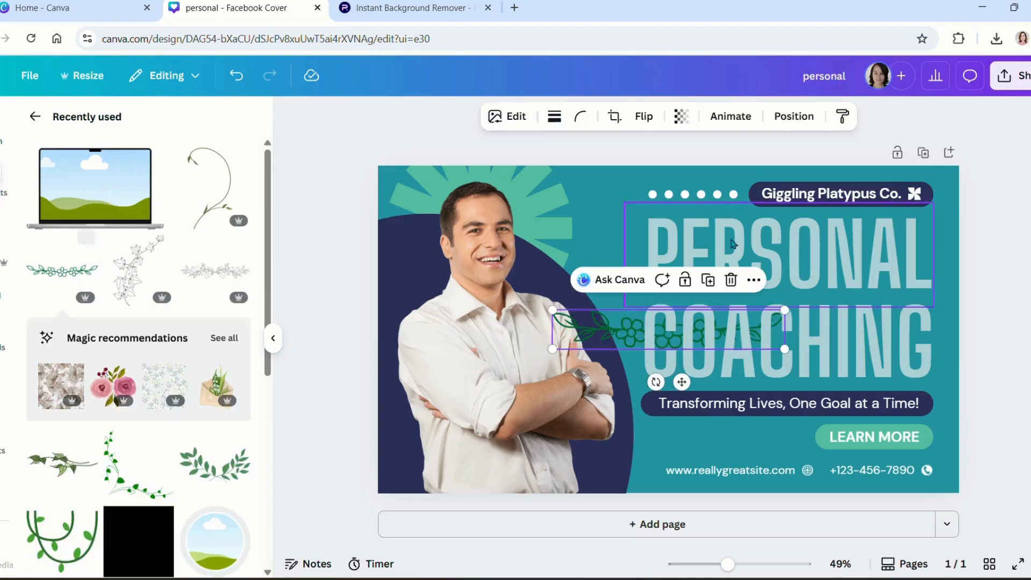
click(527, 116)
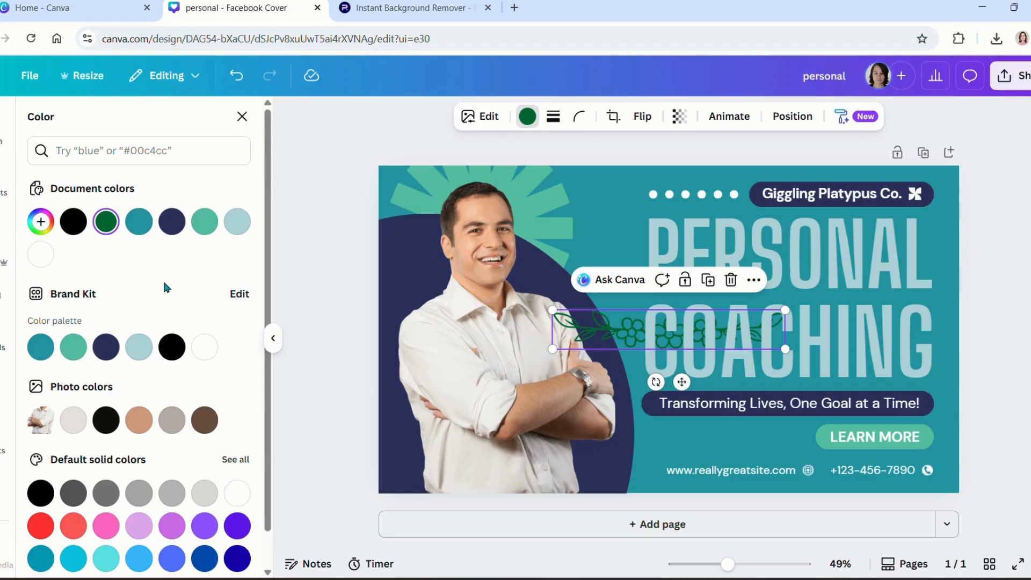
click(237, 222)
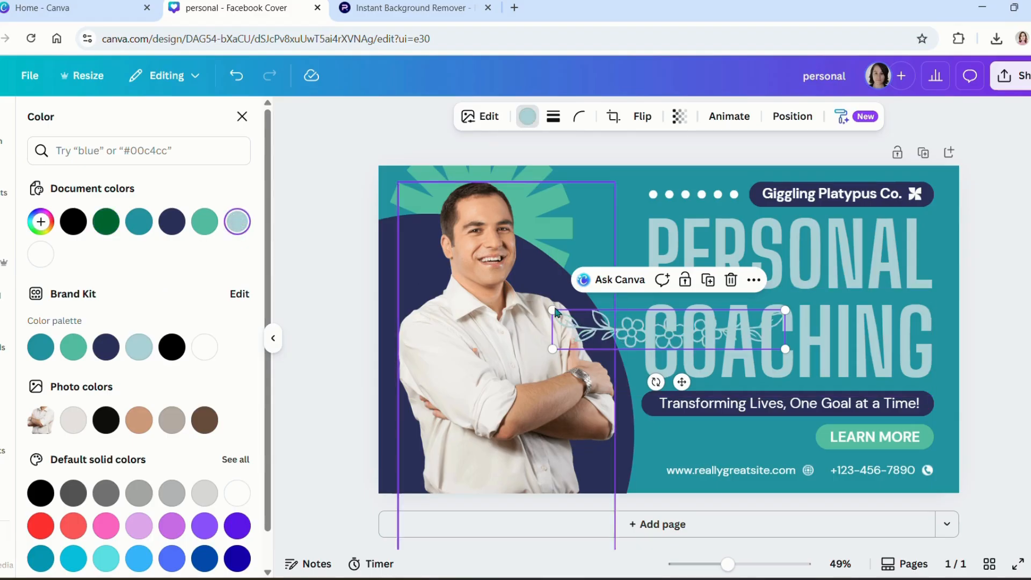
drag(554, 310, 669, 437)
drag(734, 454, 721, 442)
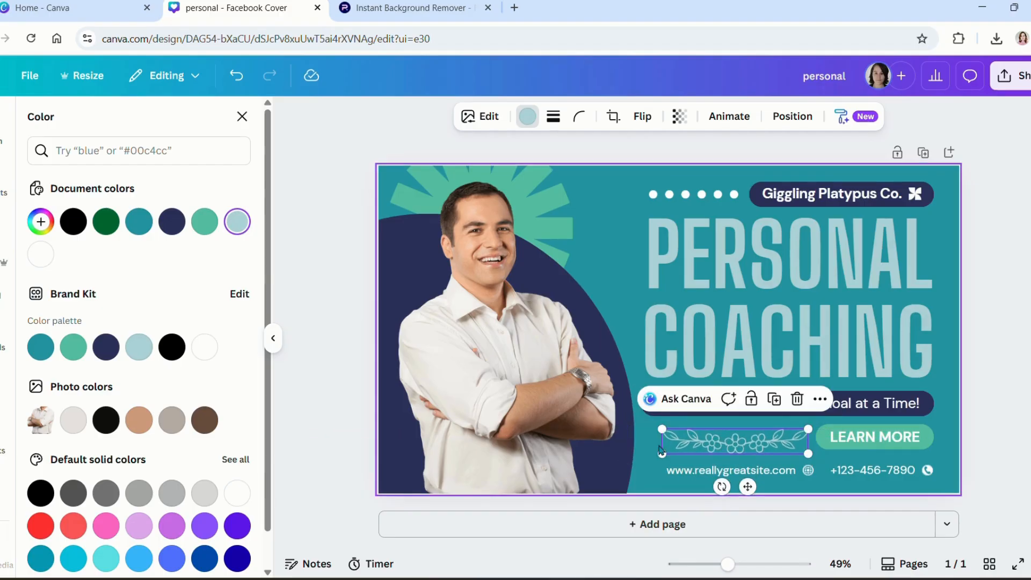
Step: Delete the phone number text along with the phone and globe icons
click(851, 472)
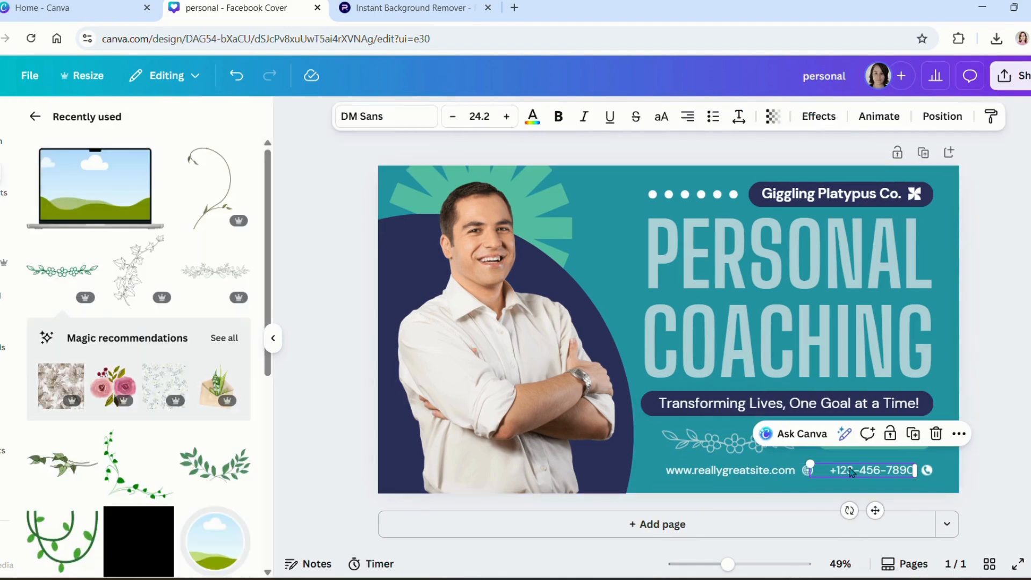
key(Delete)
click(910, 470)
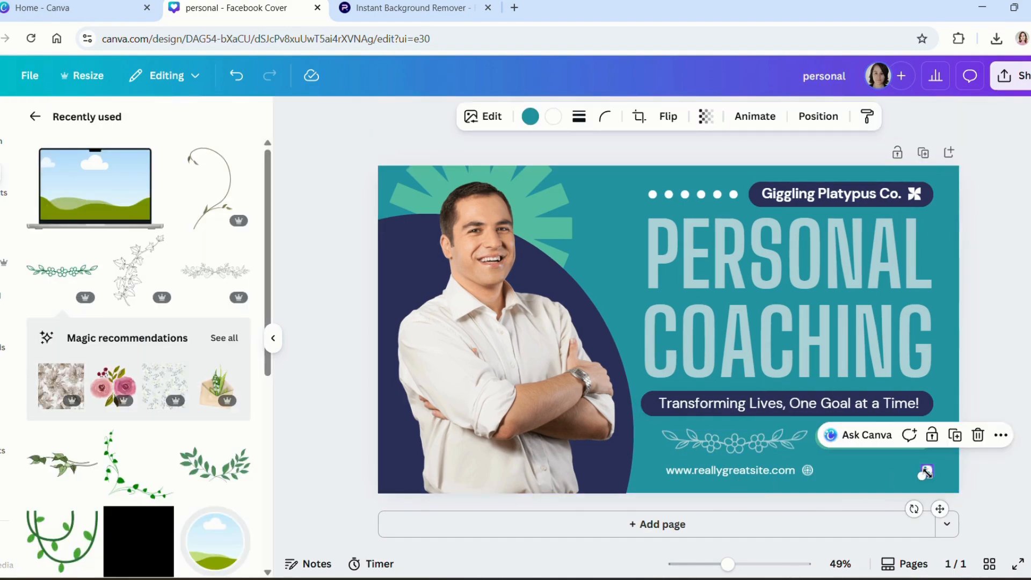
click(807, 470)
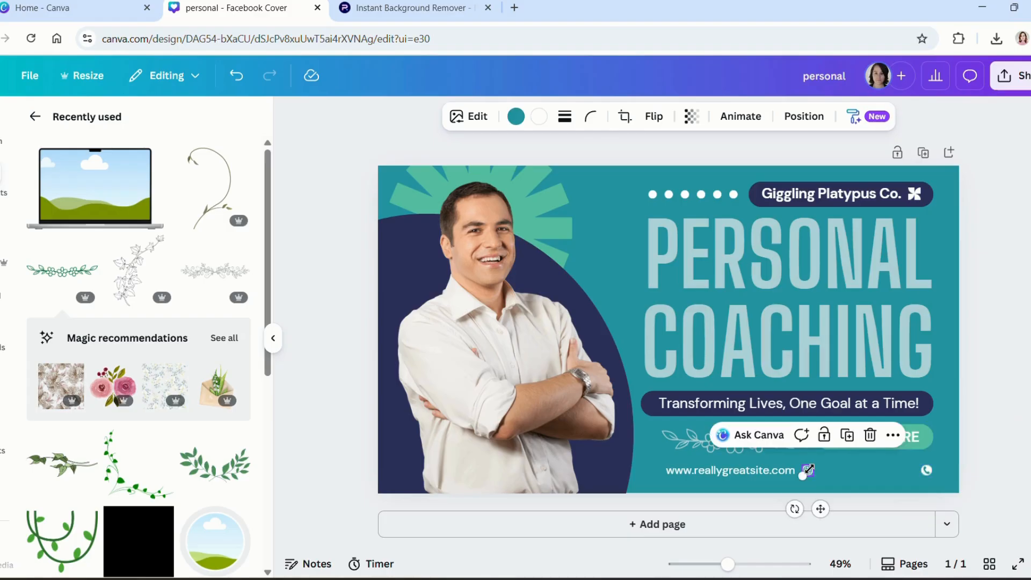
key(Delete)
click(927, 471)
key(Delete)
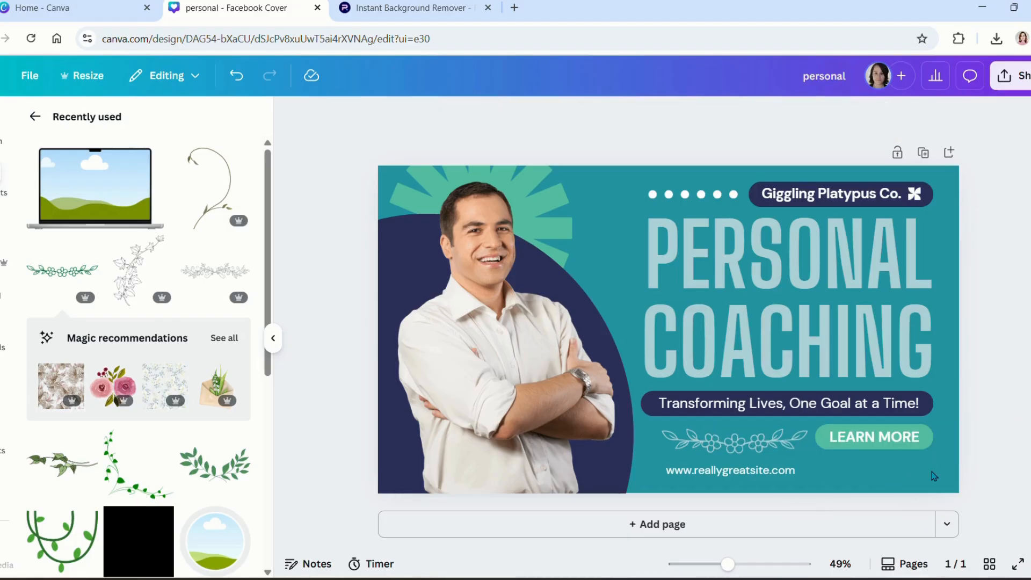
Step: Replace the sample web address with the coach's website, widened onto one line
click(773, 470)
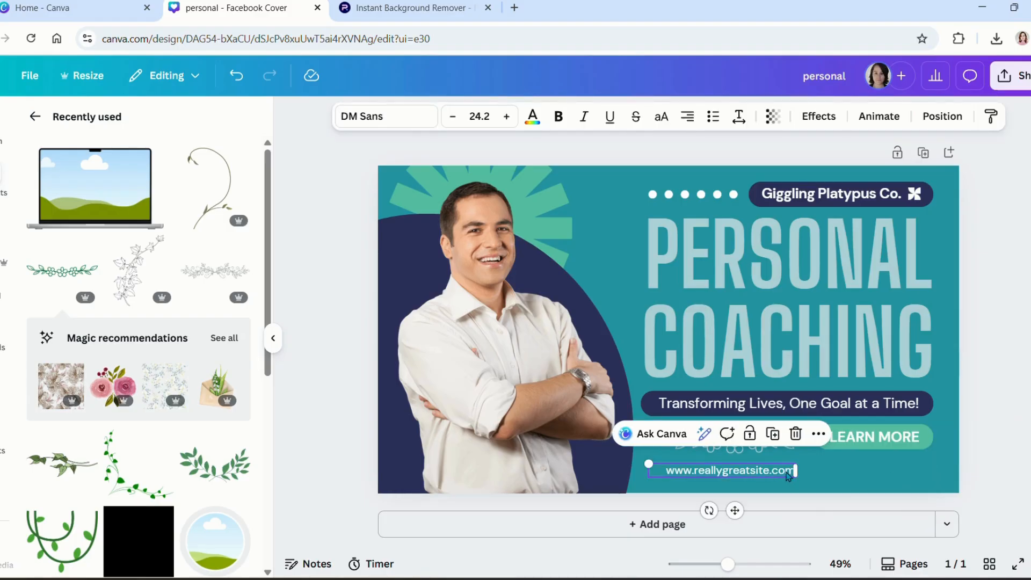
drag(773, 471, 845, 471)
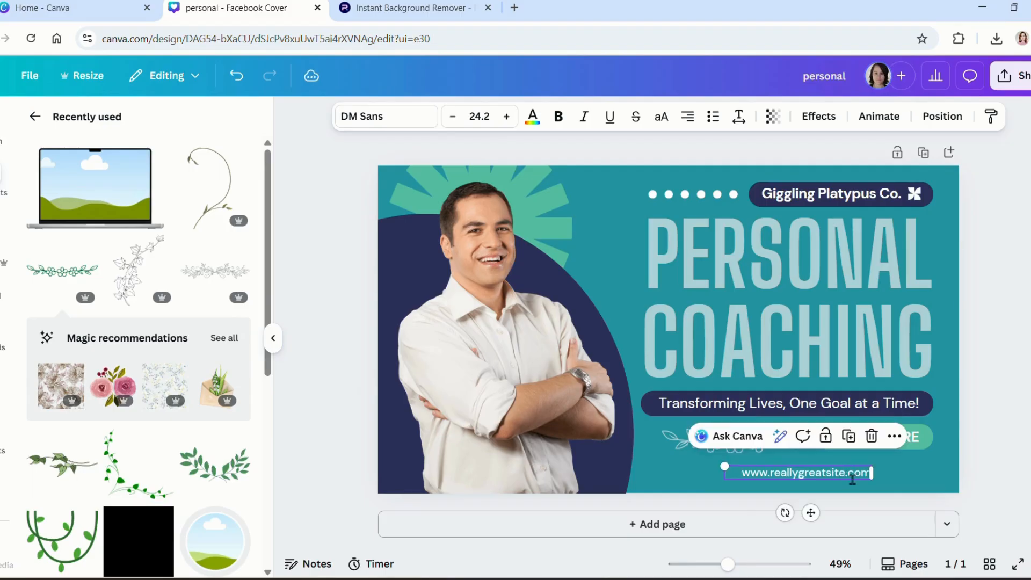
double_click(852, 479)
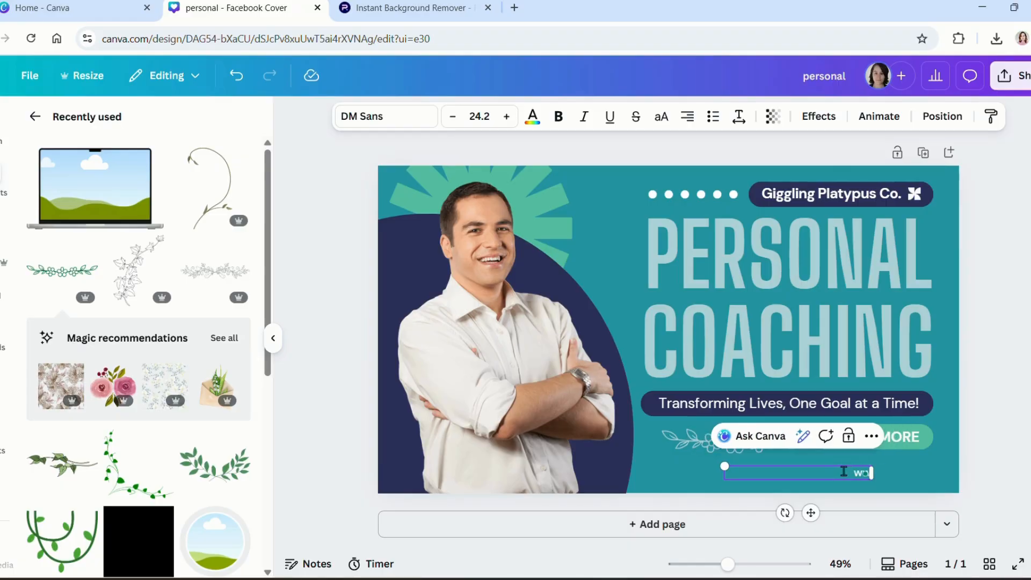
key(BackSpace)
key(BackSpace)
key(BackSpace)
key(BackSpace)
key(BackSpace)
key(BackSpace)
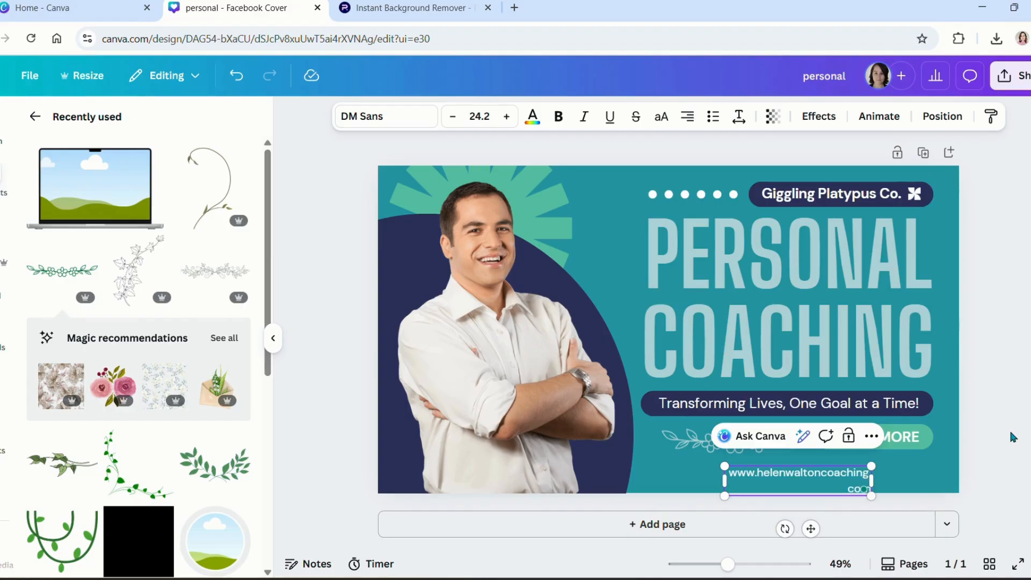
drag(872, 479, 846, 477)
click(994, 423)
click(872, 474)
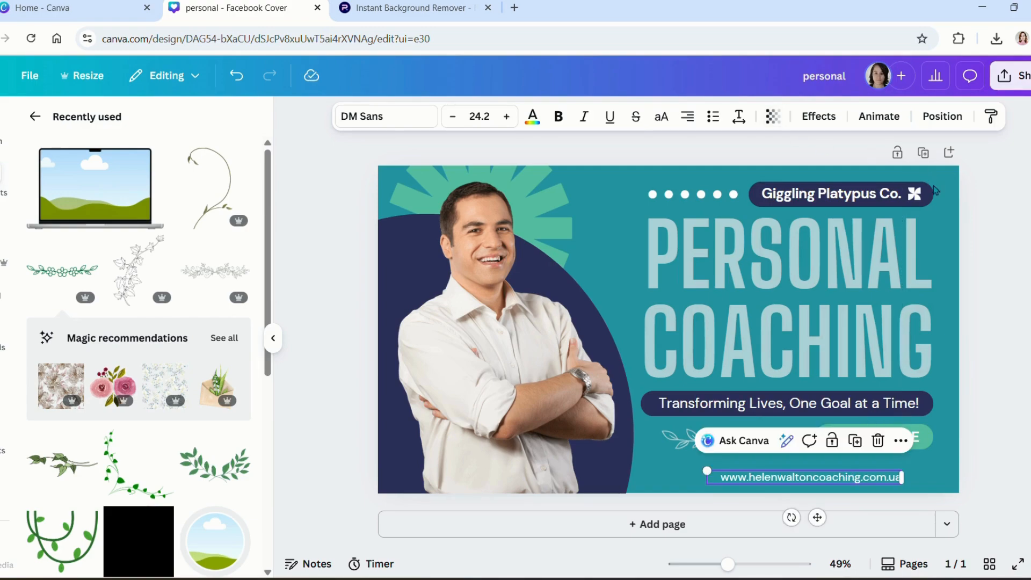
Step: Replace the Giggling Platypus Co. text in the top pill with 'FOCUS ~ FLOW ~ FLOURISH'
click(914, 194)
click(914, 194)
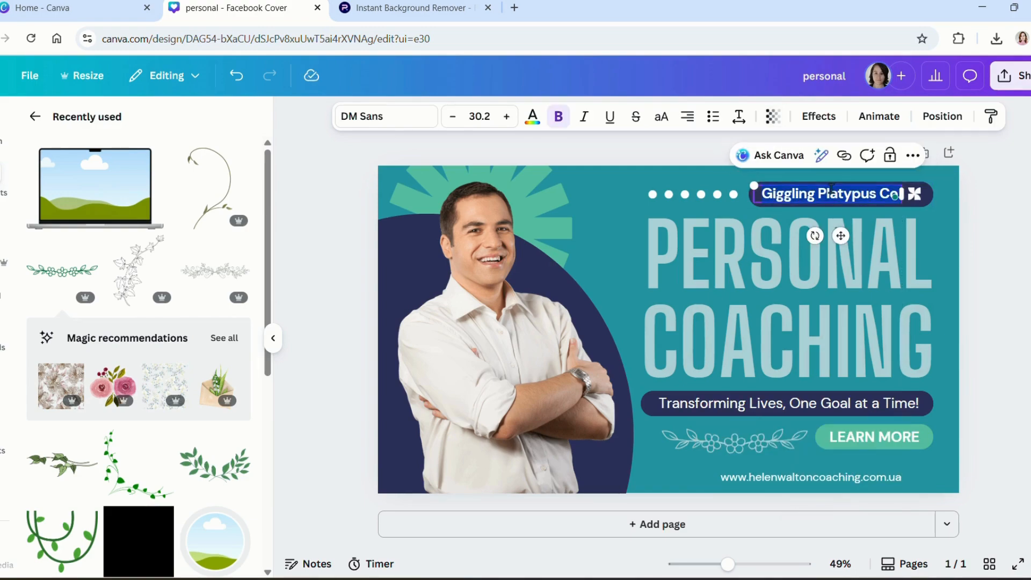
key(BackSpace)
text(FOCUS)
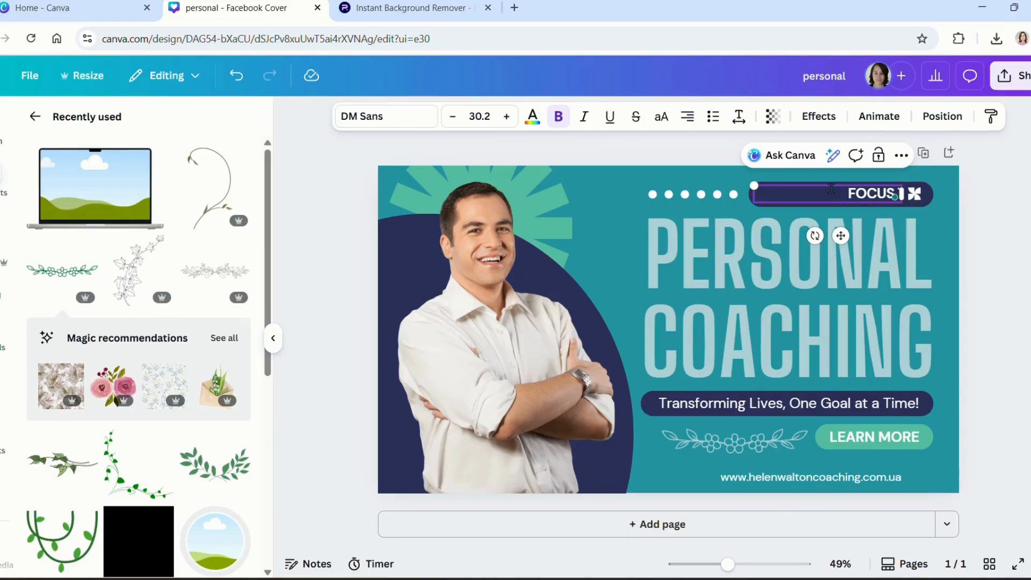
text( :)
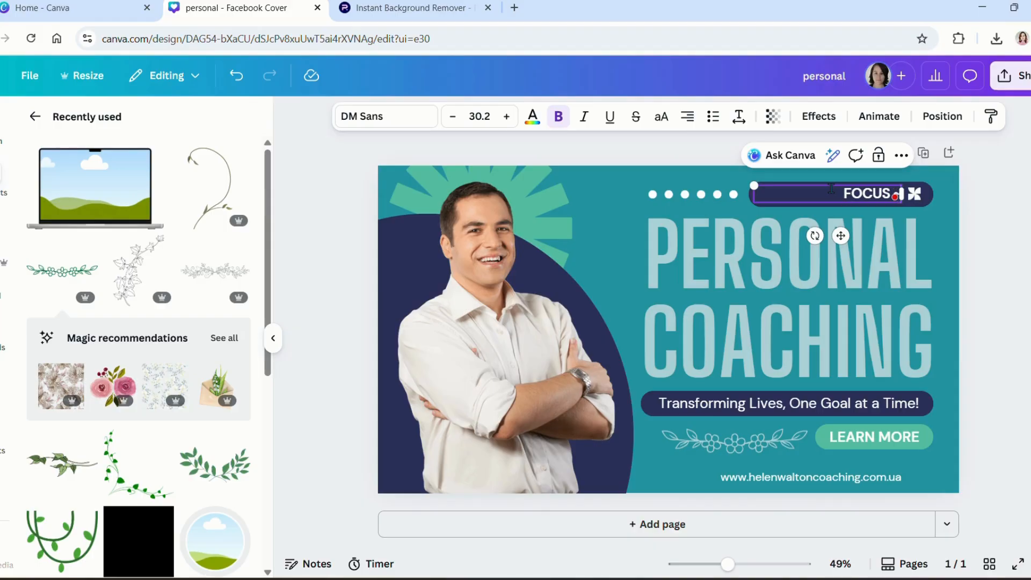
key(BackSpace)
text(~ fLOW)
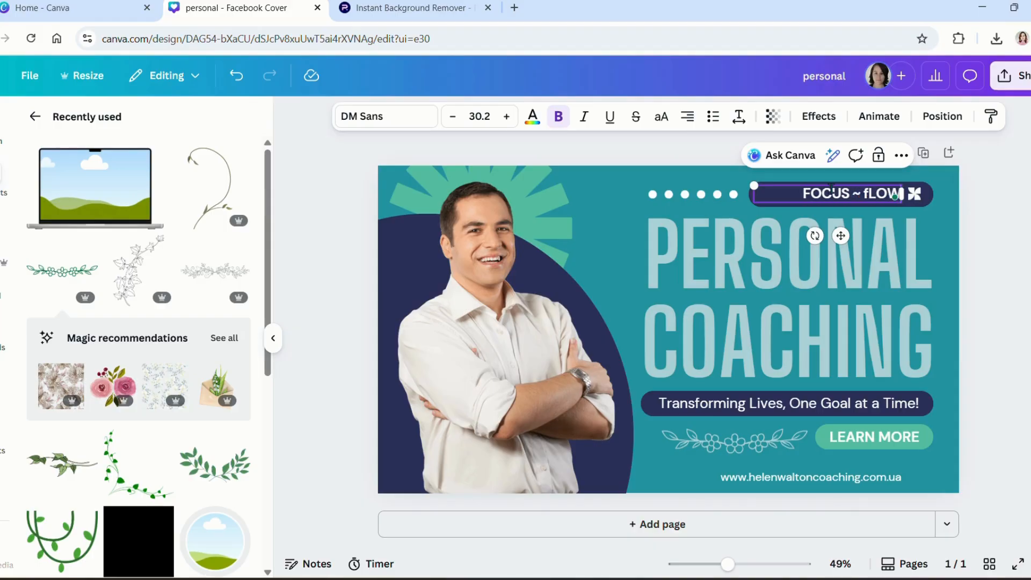
key(BackSpace)
key(BackSpace)
key(BackSpace)
key(BackSpace)
key(BackSpace)
text(FLOW)
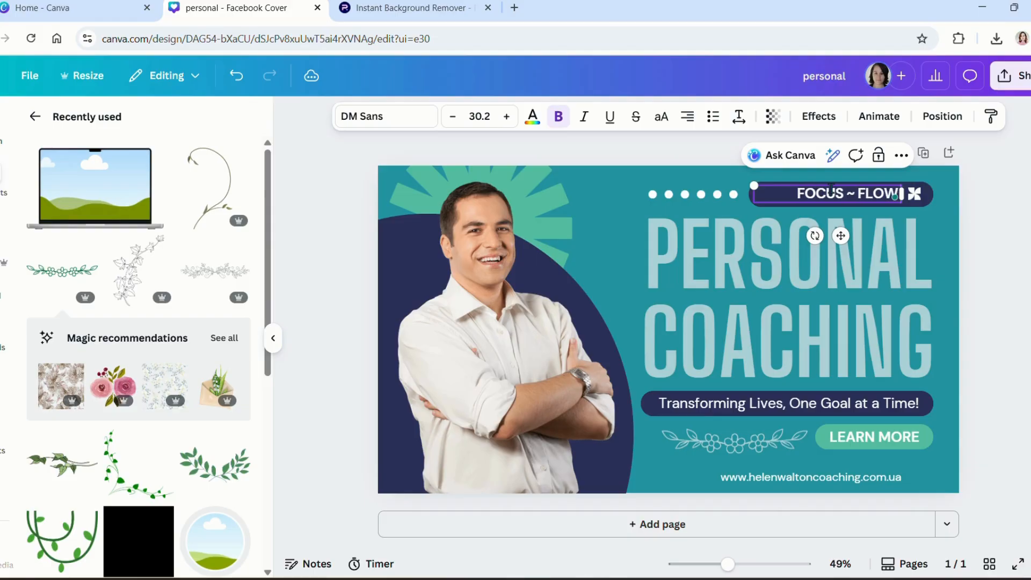
text( ~ FLO)
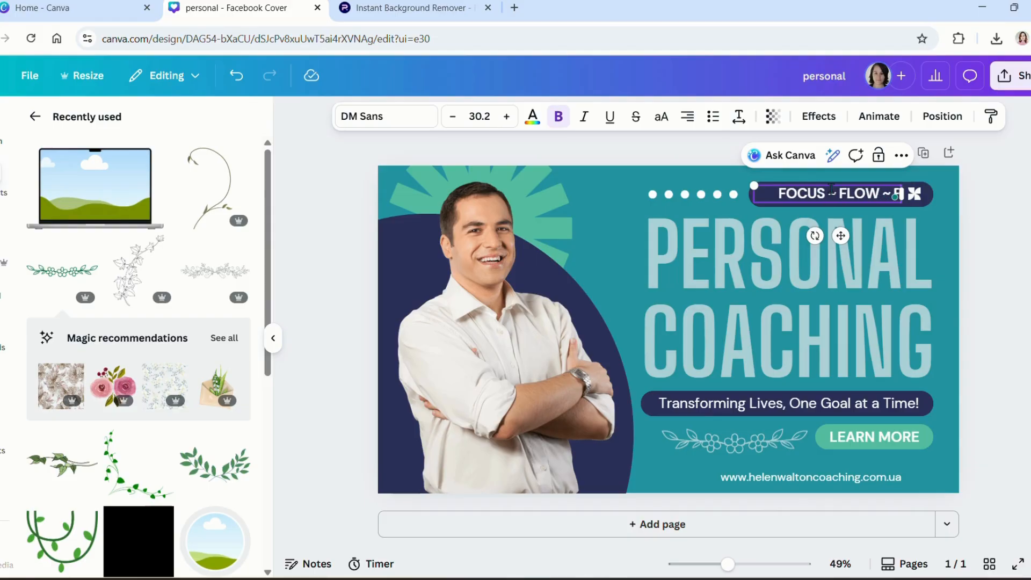
text(URISH)
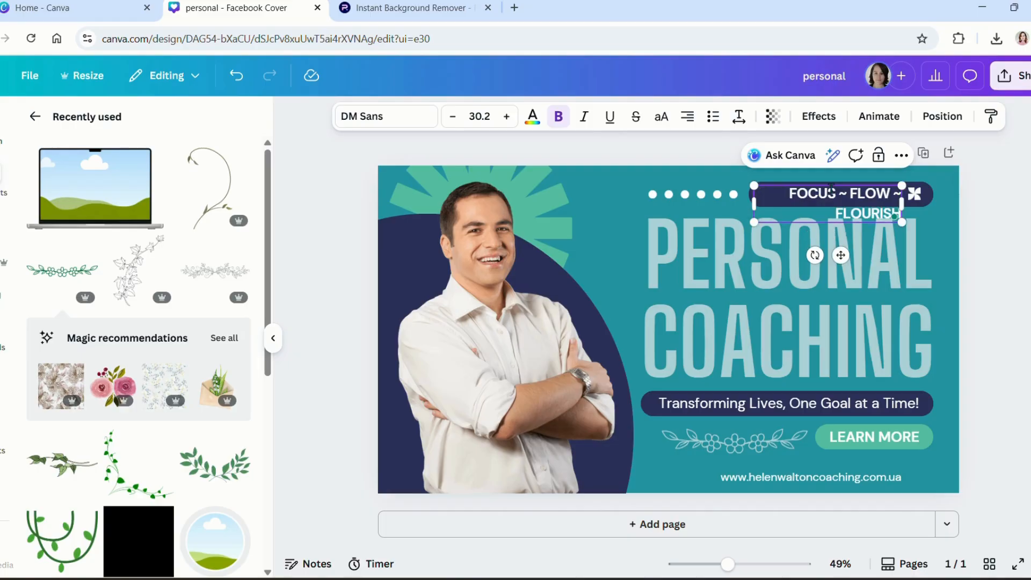
click(1005, 256)
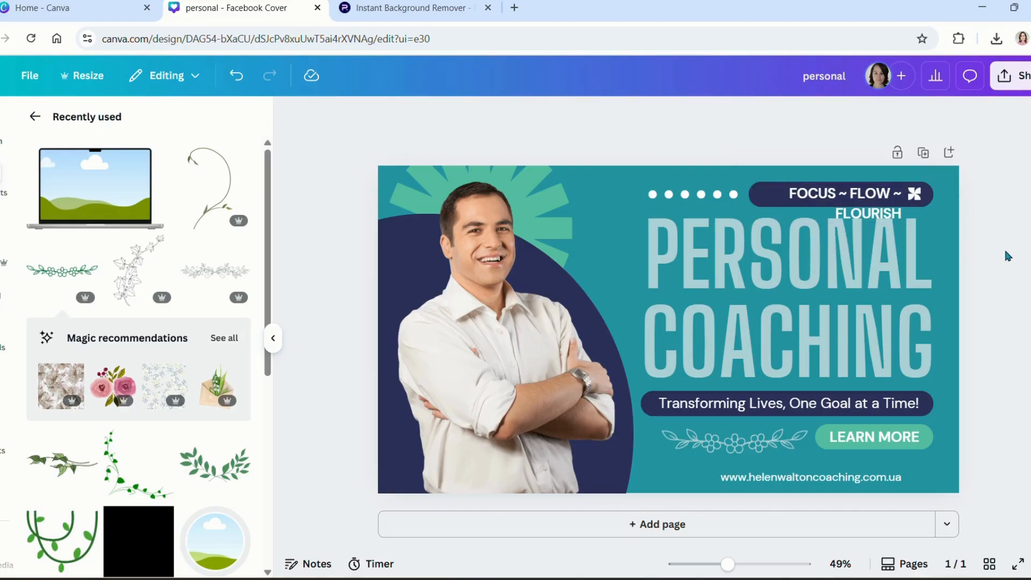
Step: Delete the row of white dots, then stretch the navy pill and slogan box so the slogan fits one line
click(715, 199)
key(Delete)
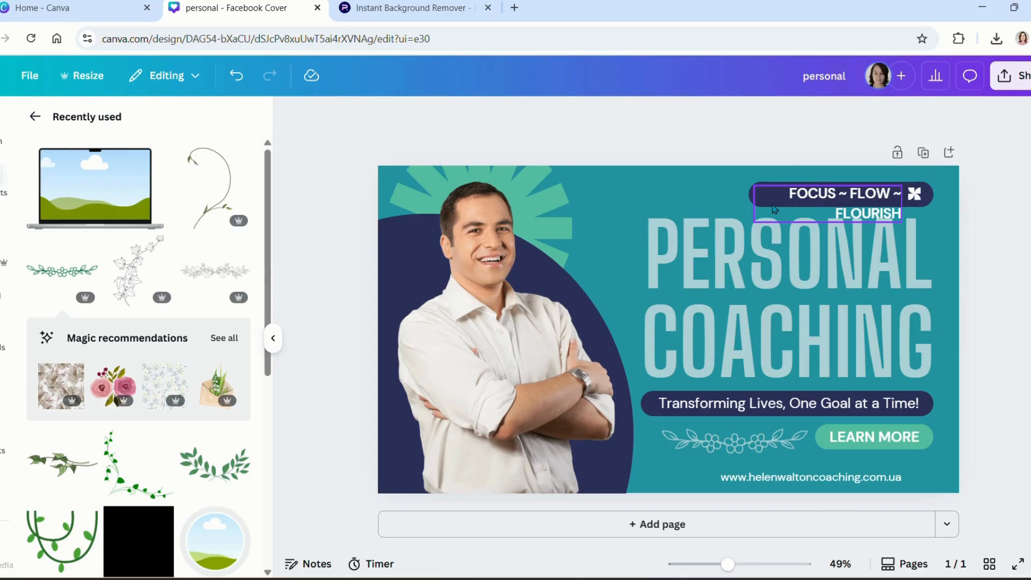
click(752, 193)
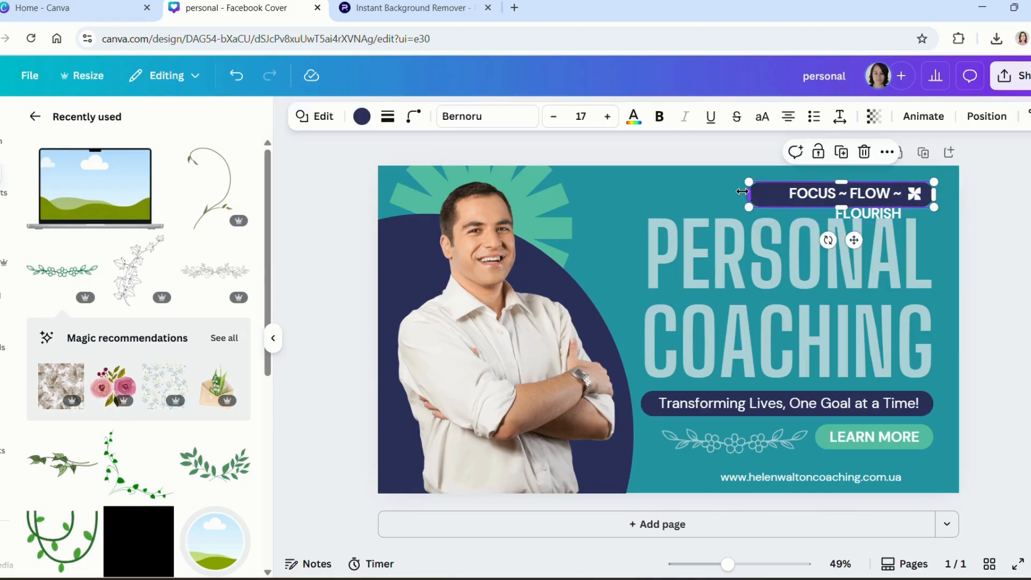
drag(750, 192, 650, 192)
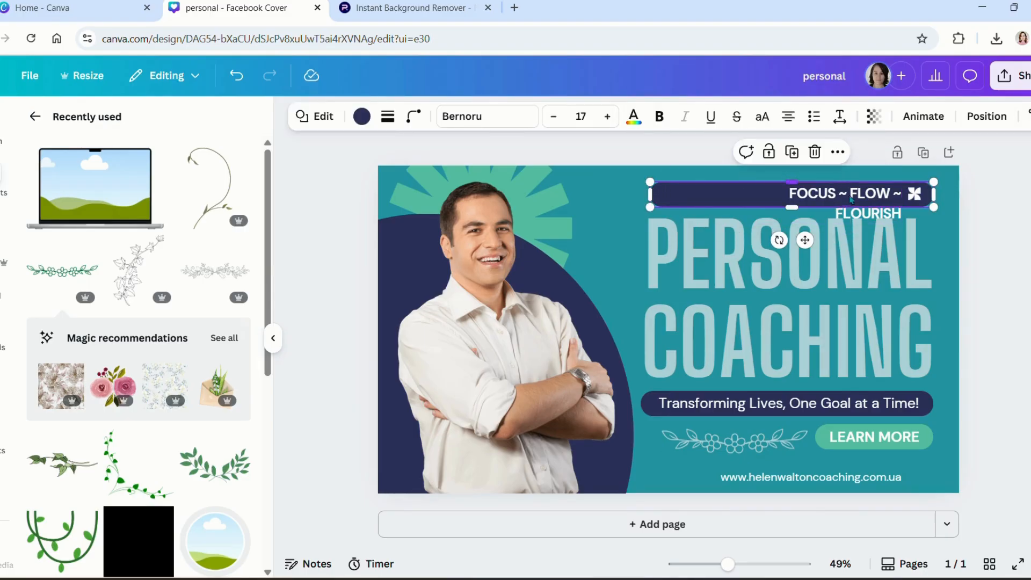
click(818, 204)
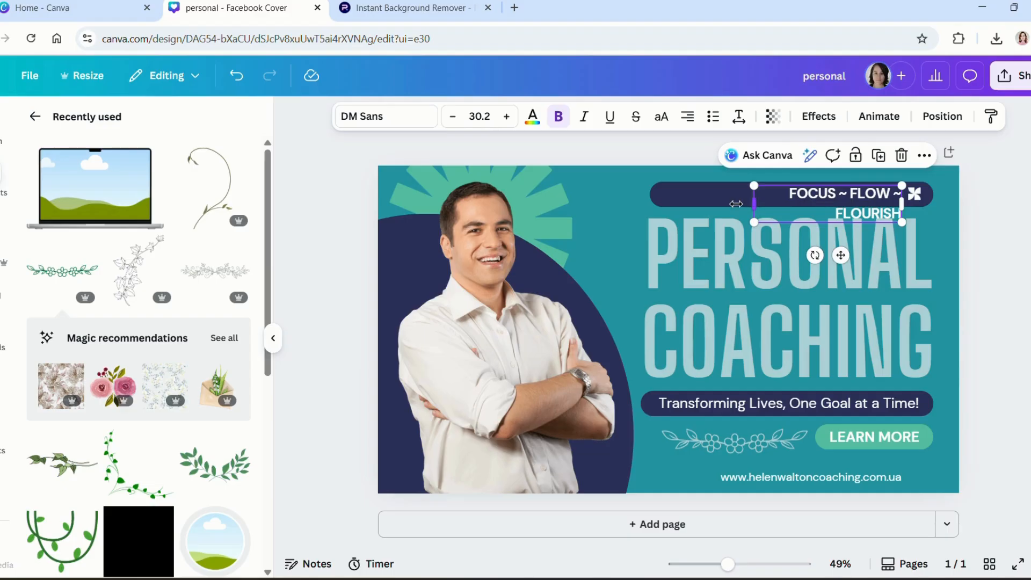
drag(736, 204, 687, 205)
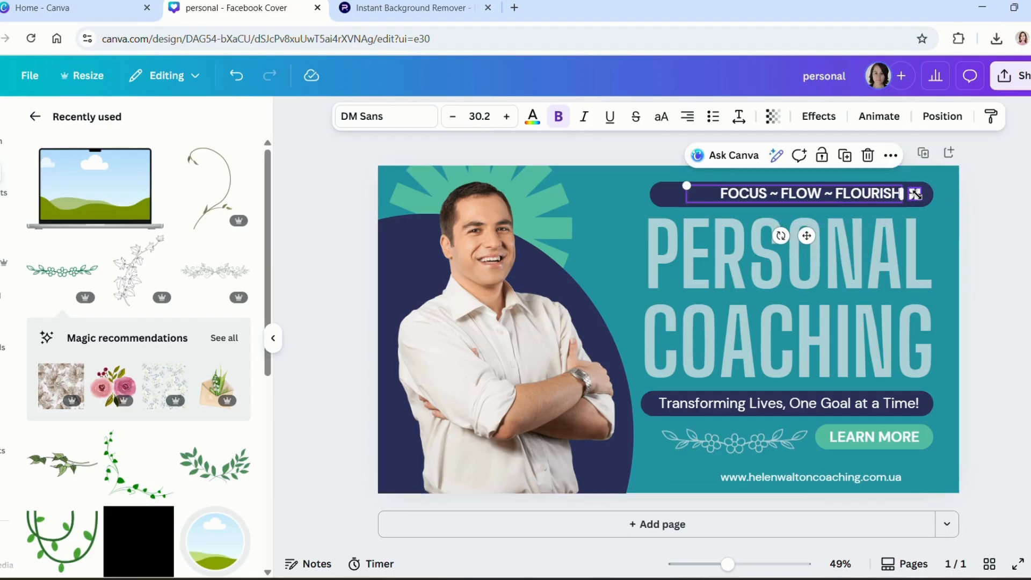
click(969, 156)
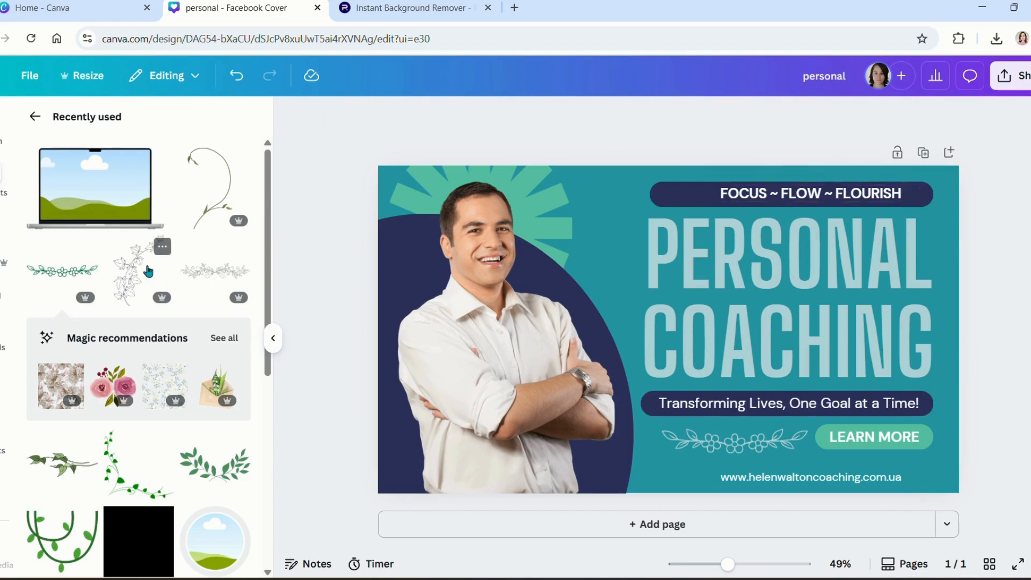
Step: Search Elements for 'LEAF' and add a bright green leaf graphic to the cover
click(34, 117)
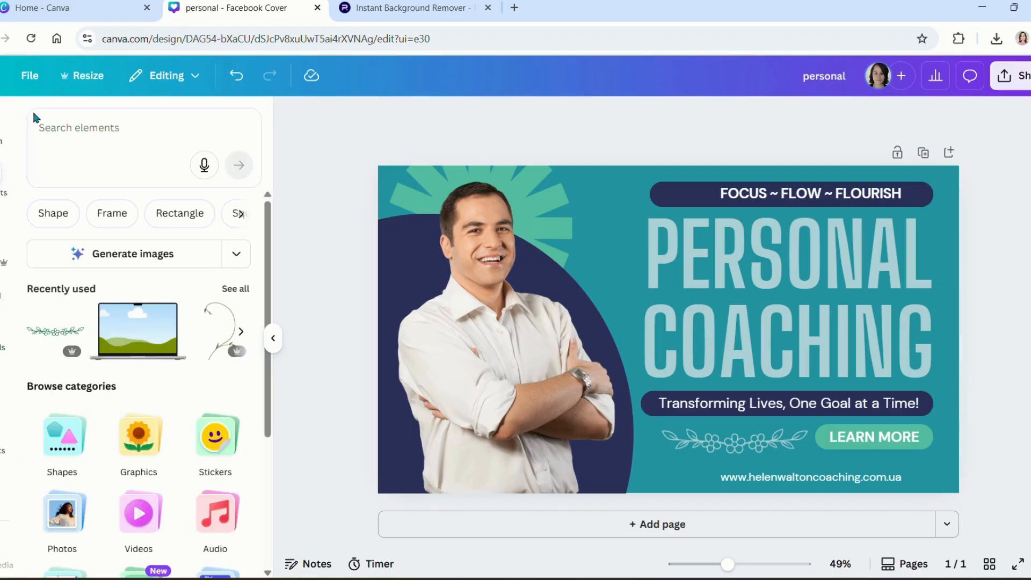
click(110, 134)
text(LEAF)
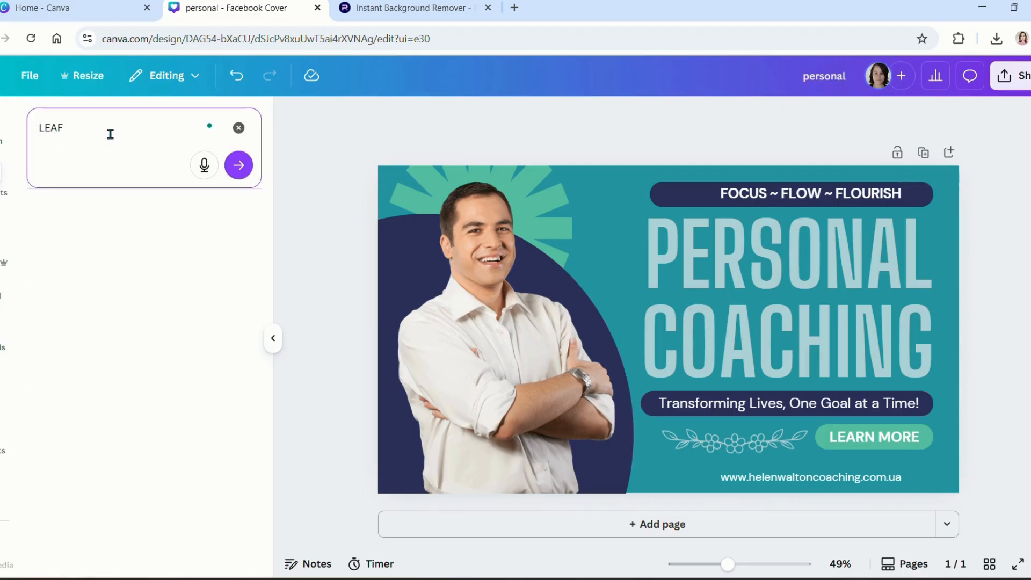
key(Return)
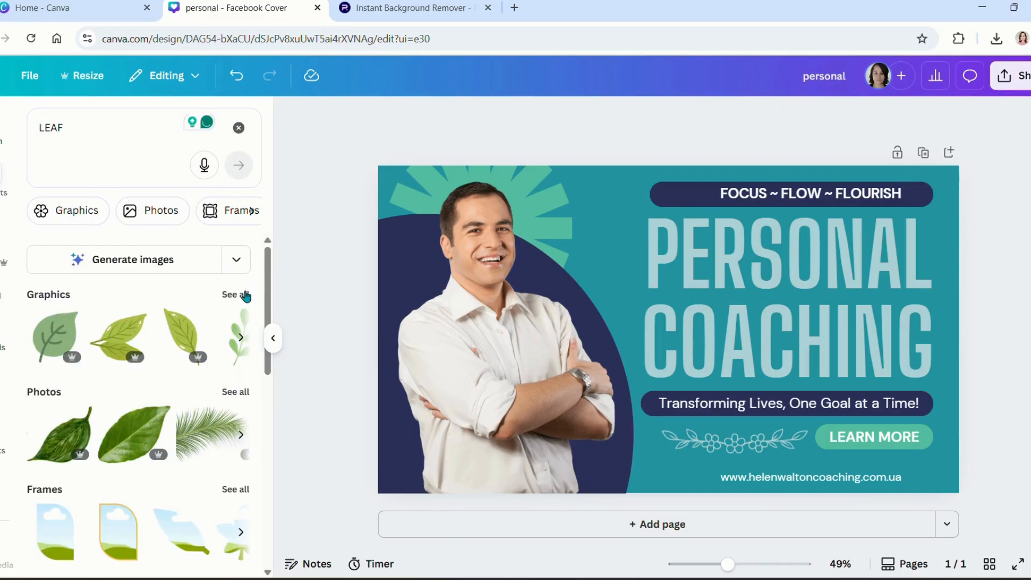
click(241, 294)
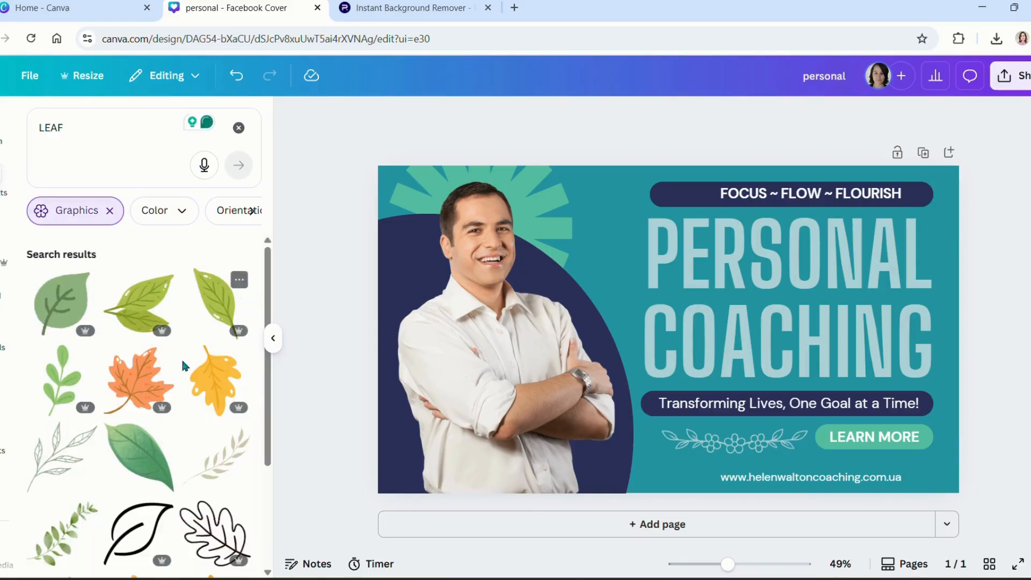
scroll(164, 510, down, 4)
scroll(165, 512, down, 5)
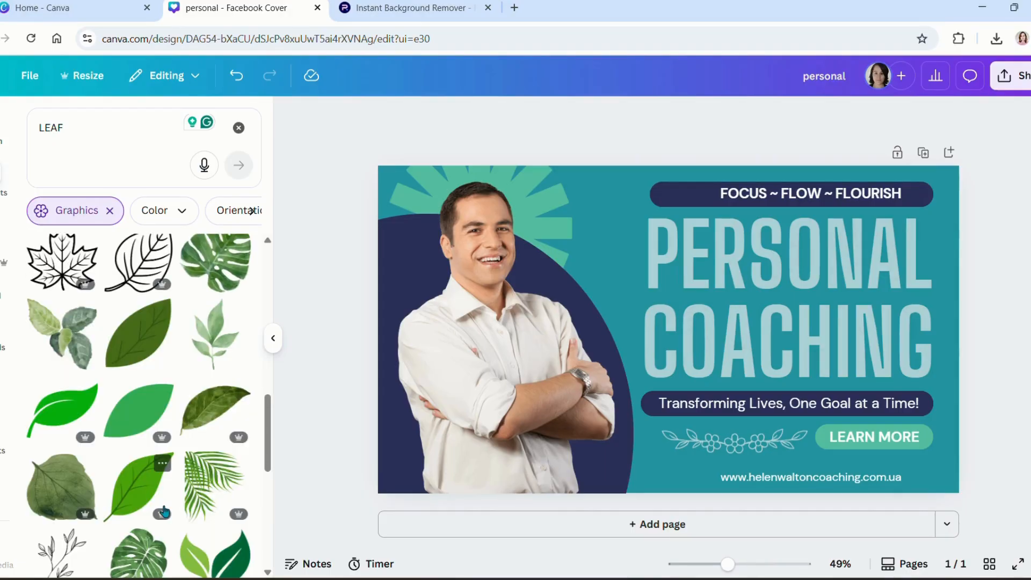
scroll(165, 511, down, 3)
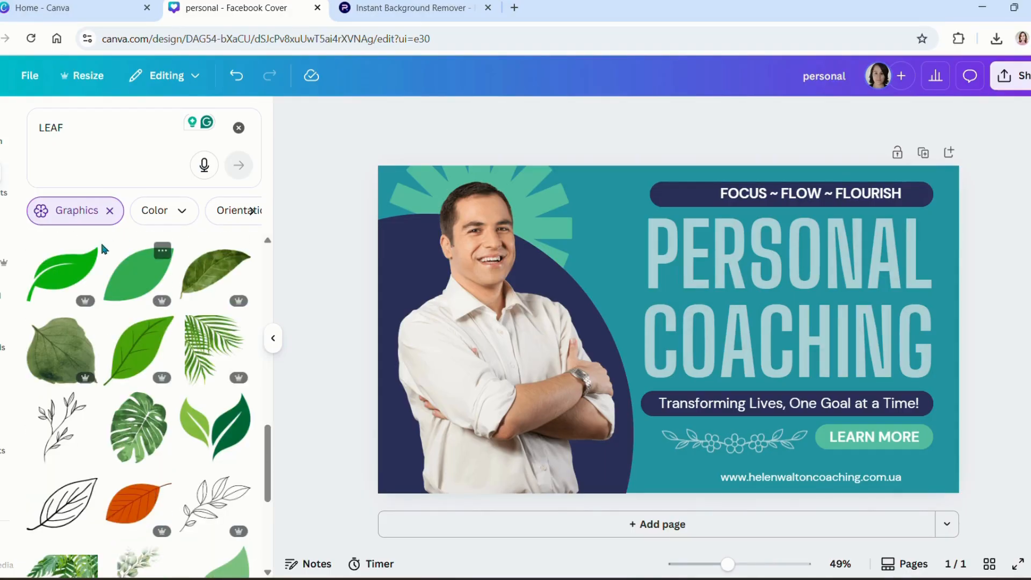
click(62, 273)
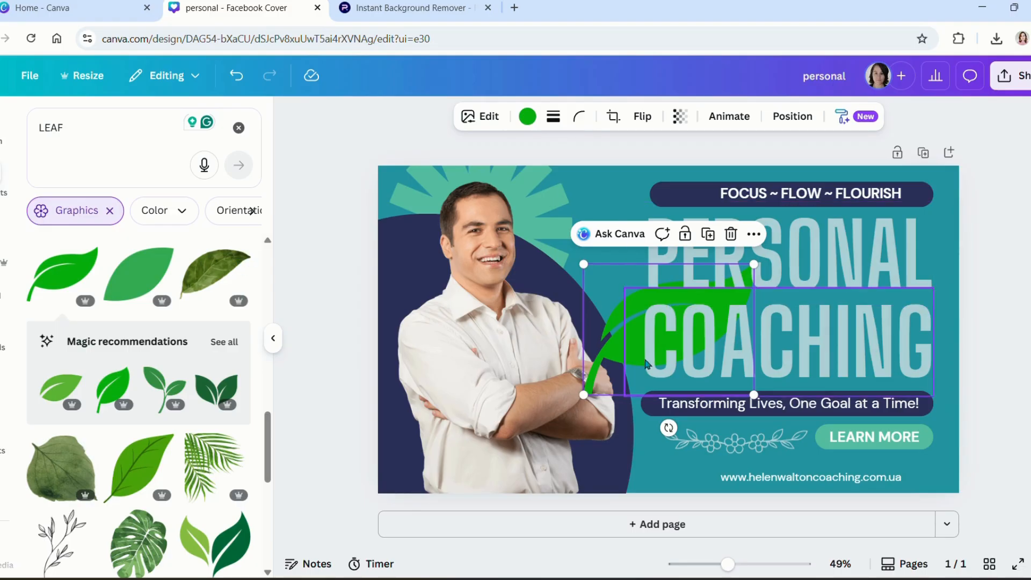
Step: Recolour the leaf with the mint Brand Kit swatch and shrink it to a small size
click(528, 117)
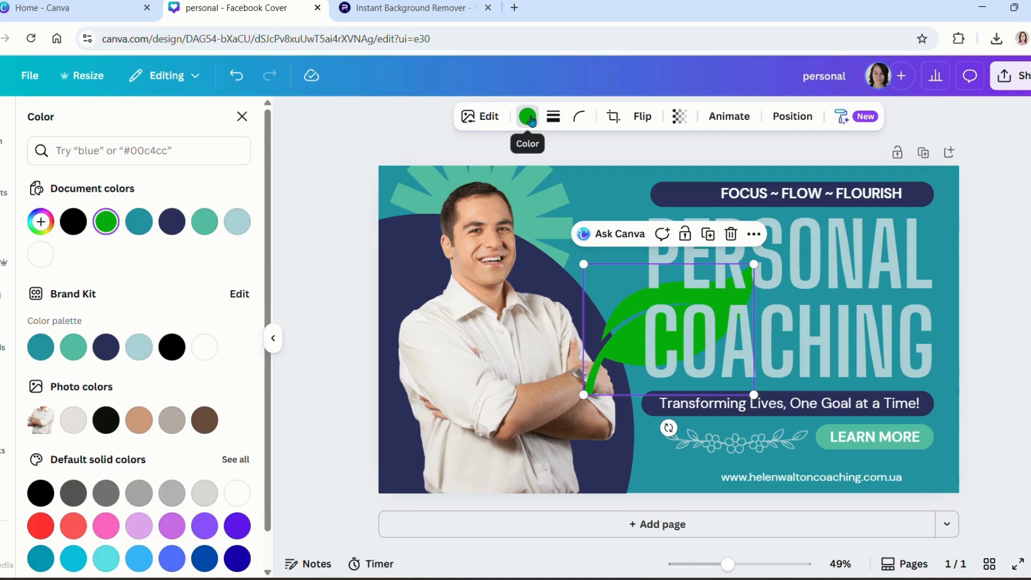
click(73, 347)
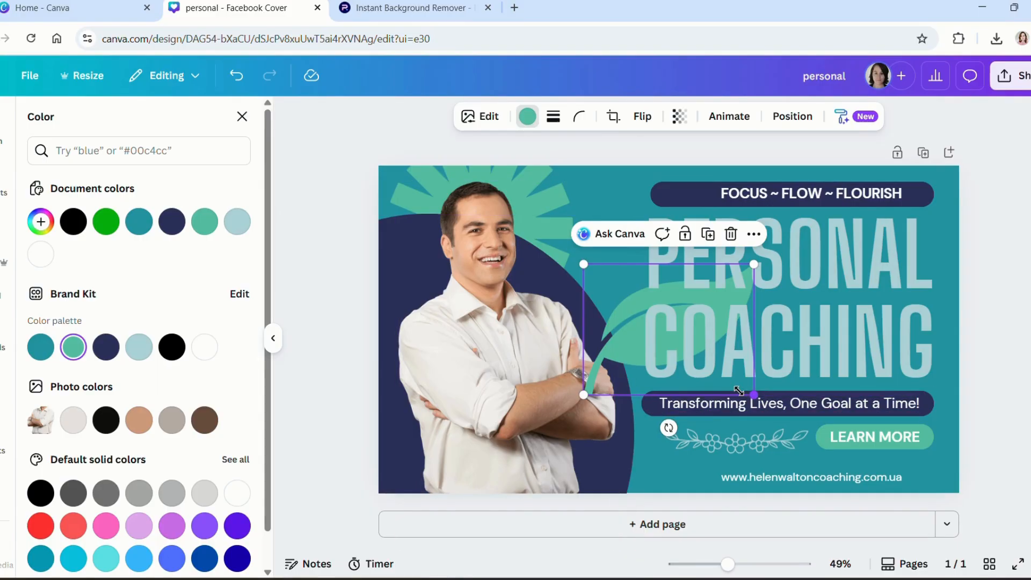
drag(739, 391, 600, 292)
ctrl+scroll(606, 300, up, 4)
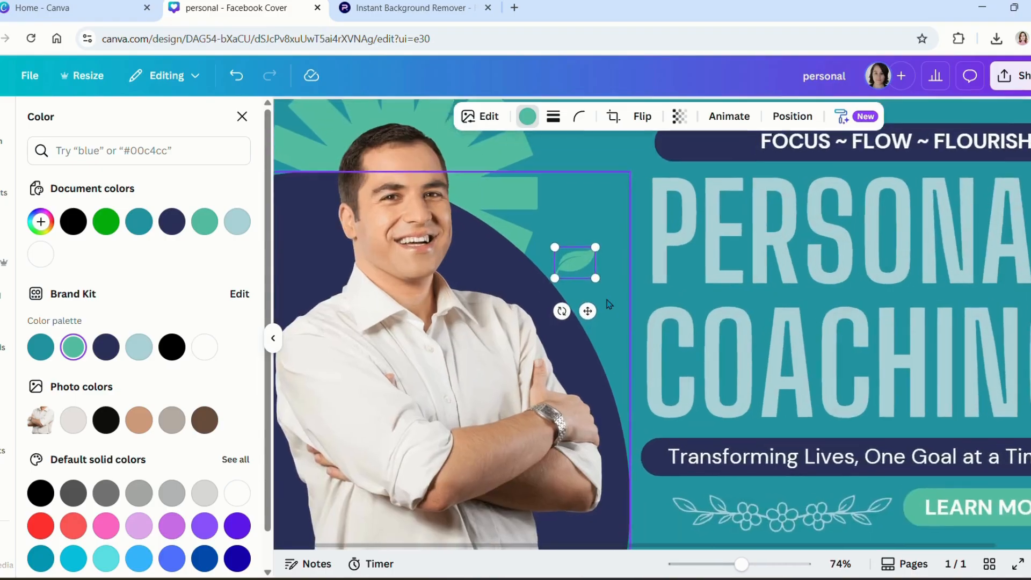
scroll(609, 303, right, 3)
scroll(609, 304, up, 3)
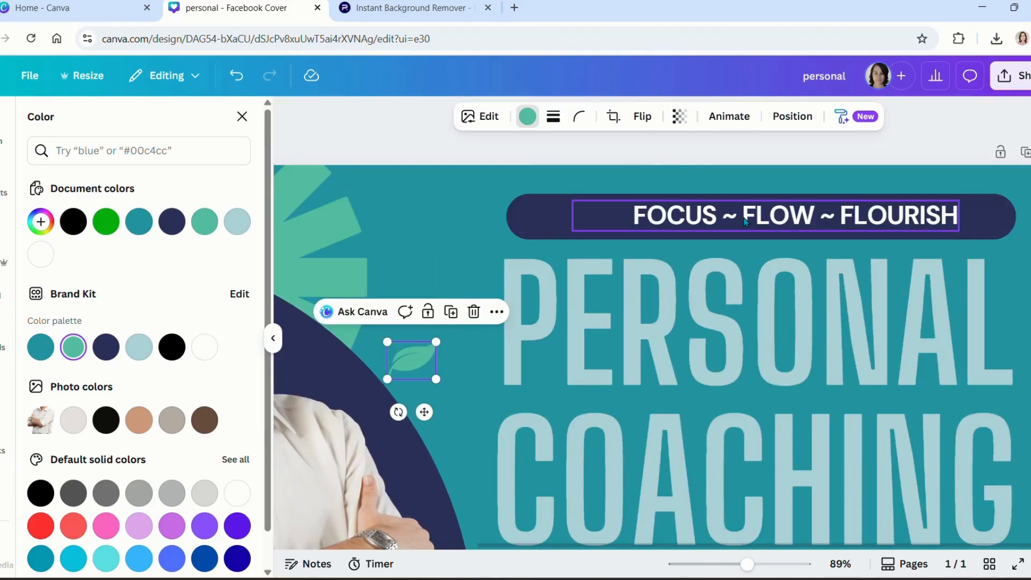
Step: Cycle the FOCUS ~ FLOW ~ FLOURISH text alignment, ending with it centred
click(744, 225)
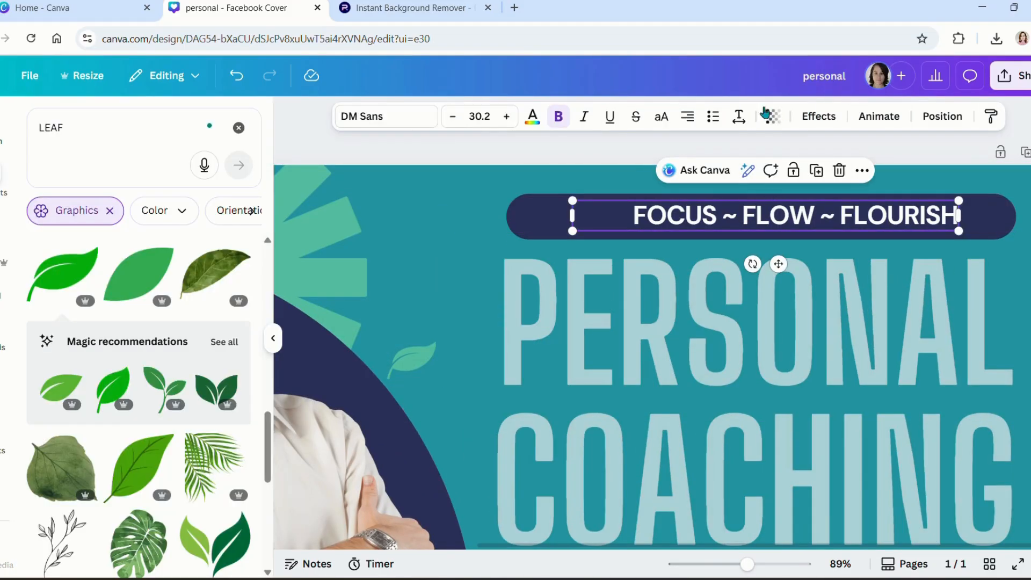
click(686, 116)
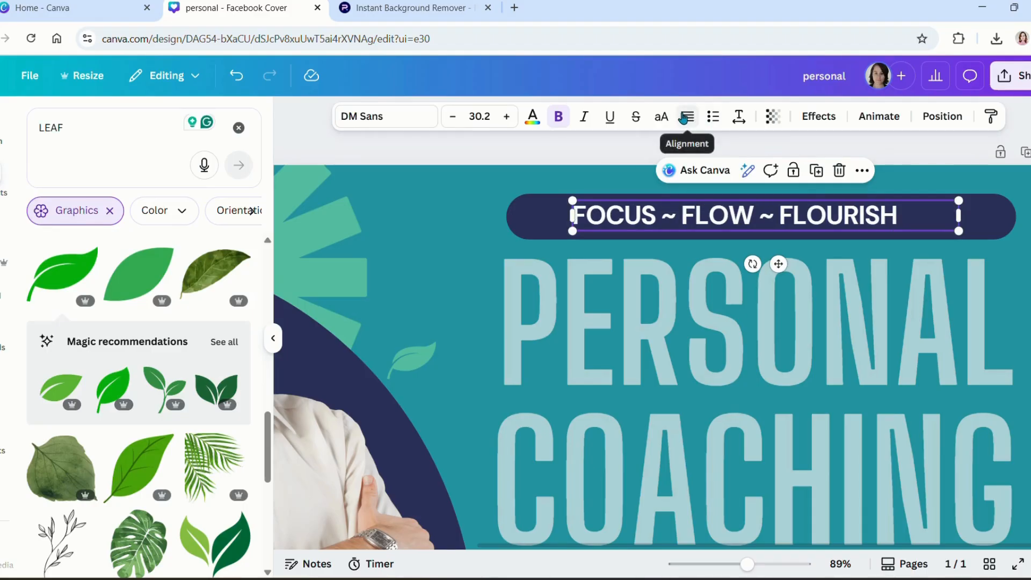
click(685, 126)
click(687, 116)
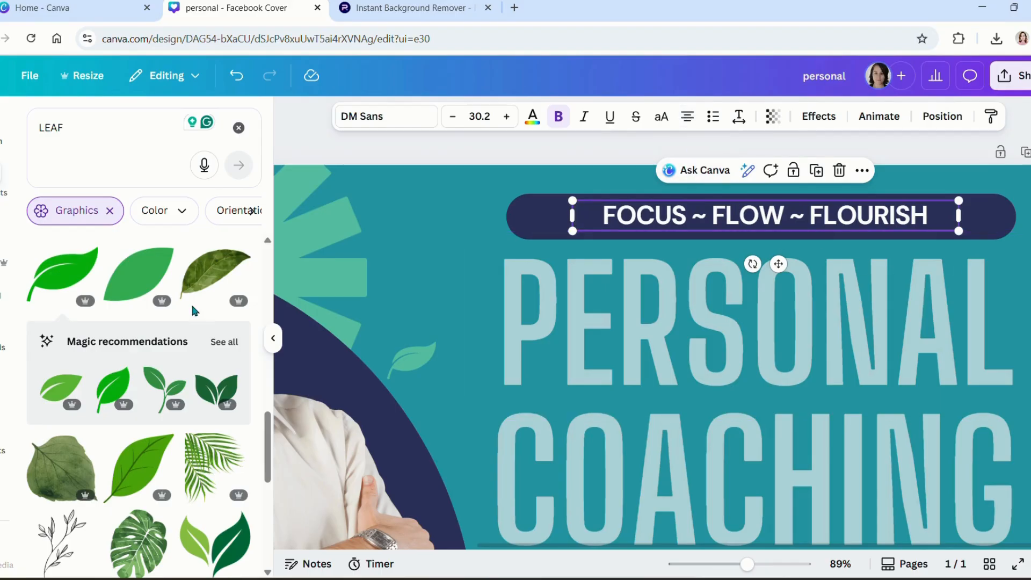
Step: Move the leaf to the banner's right end, mirror it horizontally, and place a leaf at the left end
click(415, 360)
drag(648, 262, 988, 217)
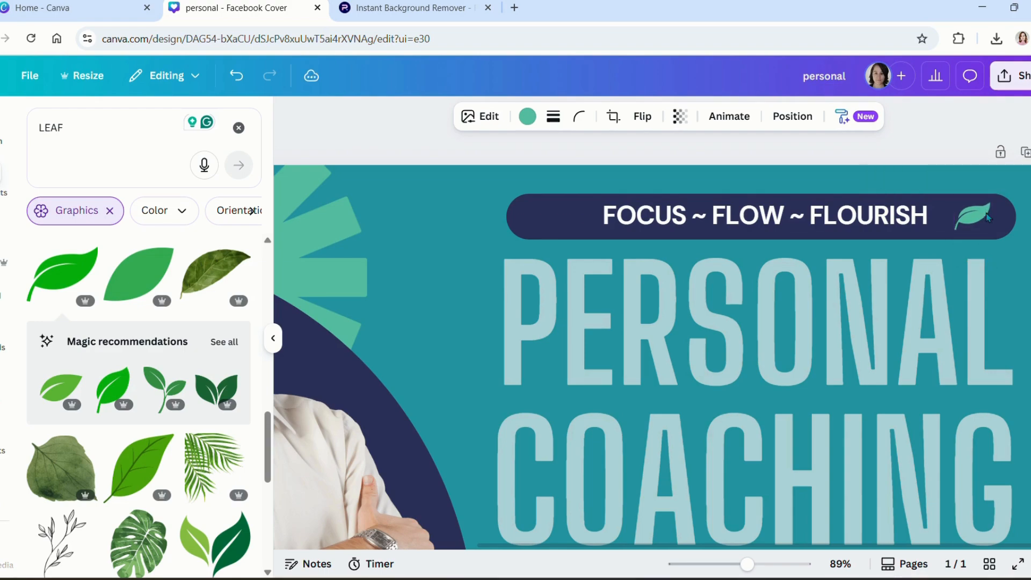
click(988, 216)
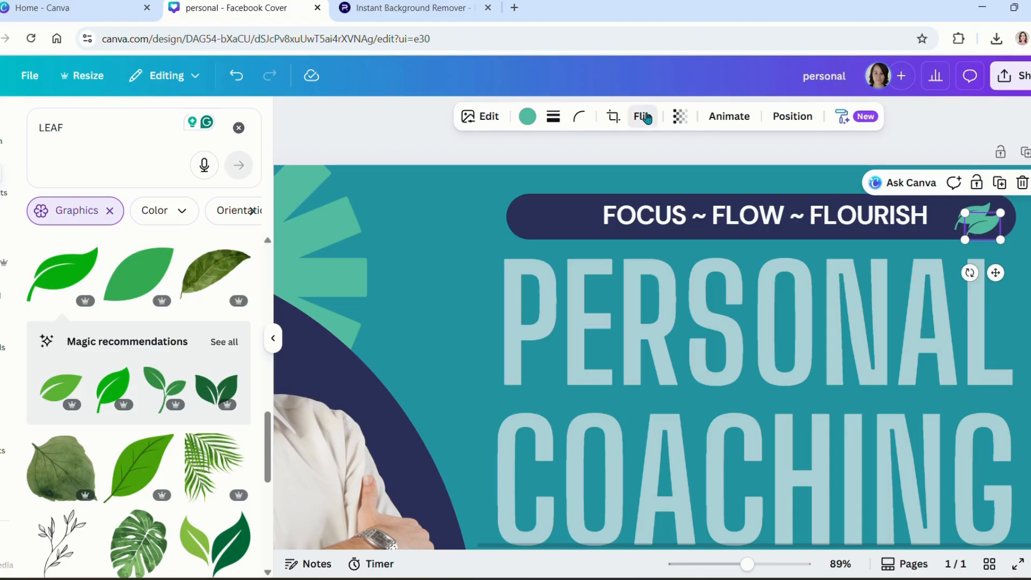
click(646, 118)
click(637, 154)
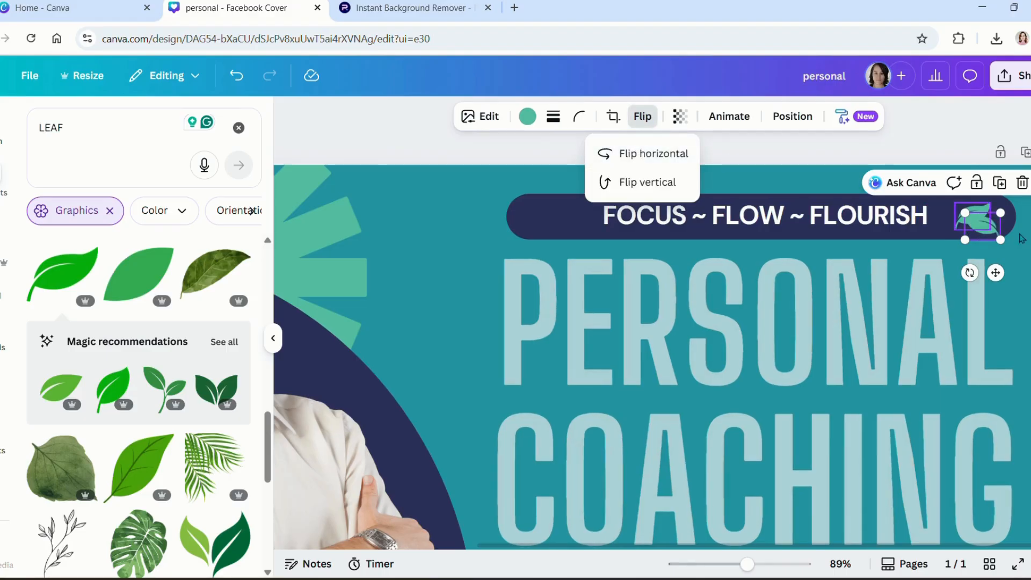
drag(992, 237, 539, 220)
Step: Nudge the right leaf and the banner text slightly right so they line up
click(729, 214)
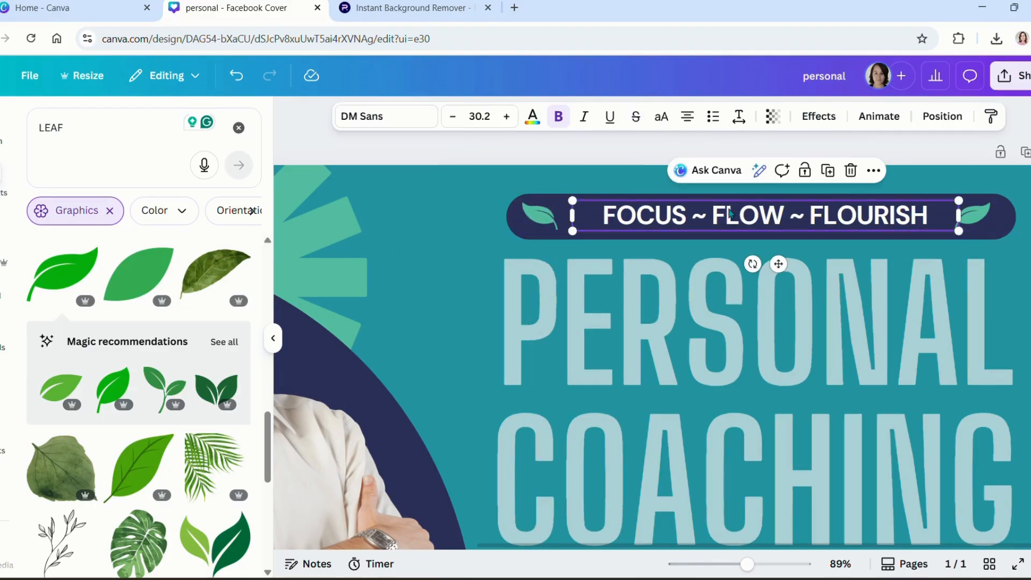
click(729, 214)
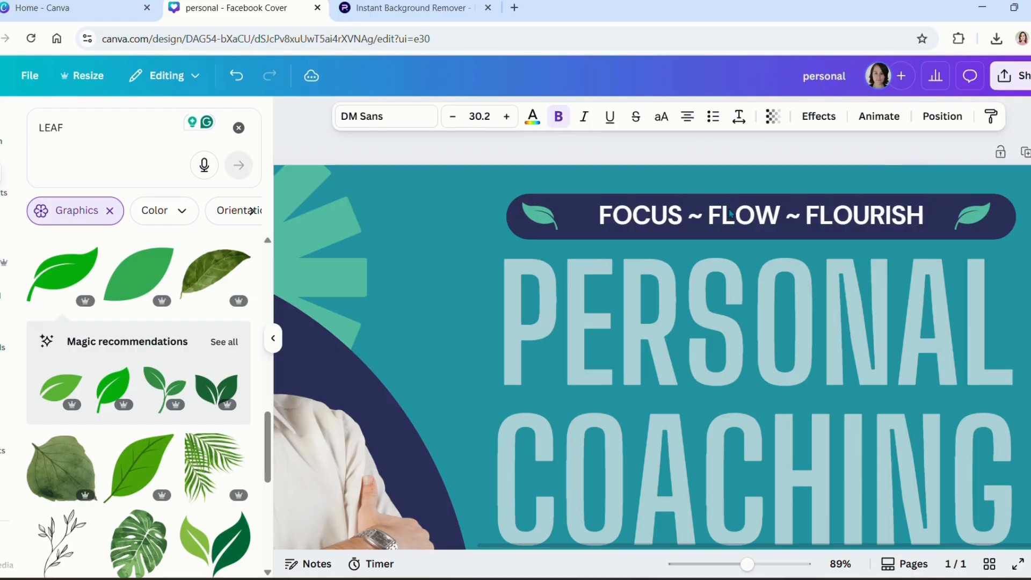
key(Escape)
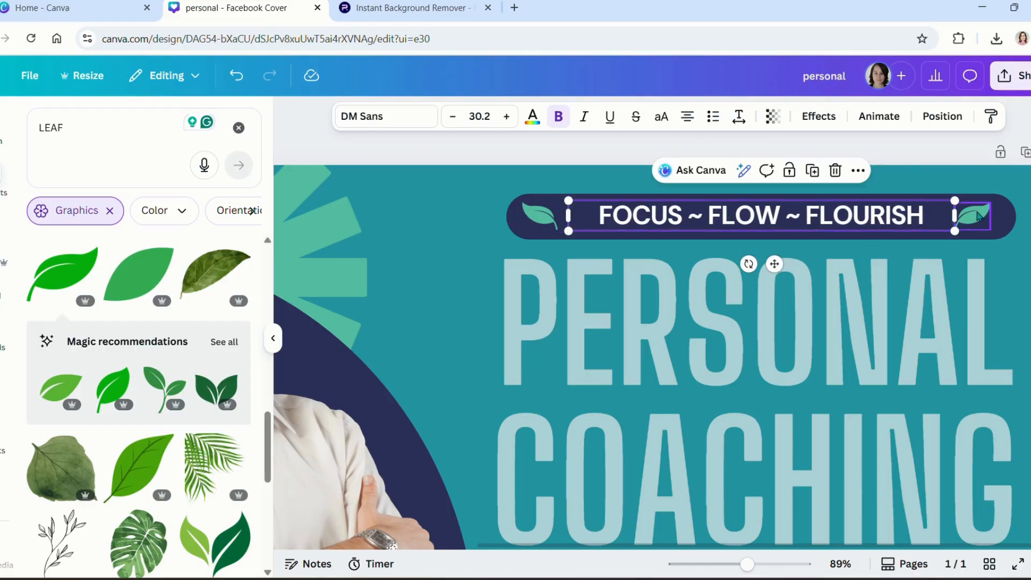
click(978, 215)
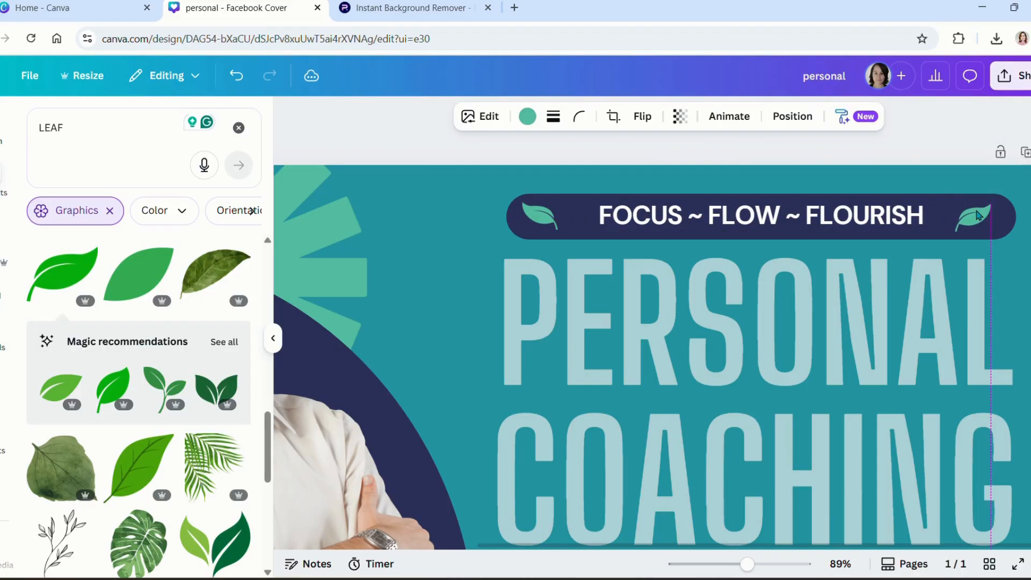
drag(978, 214, 982, 215)
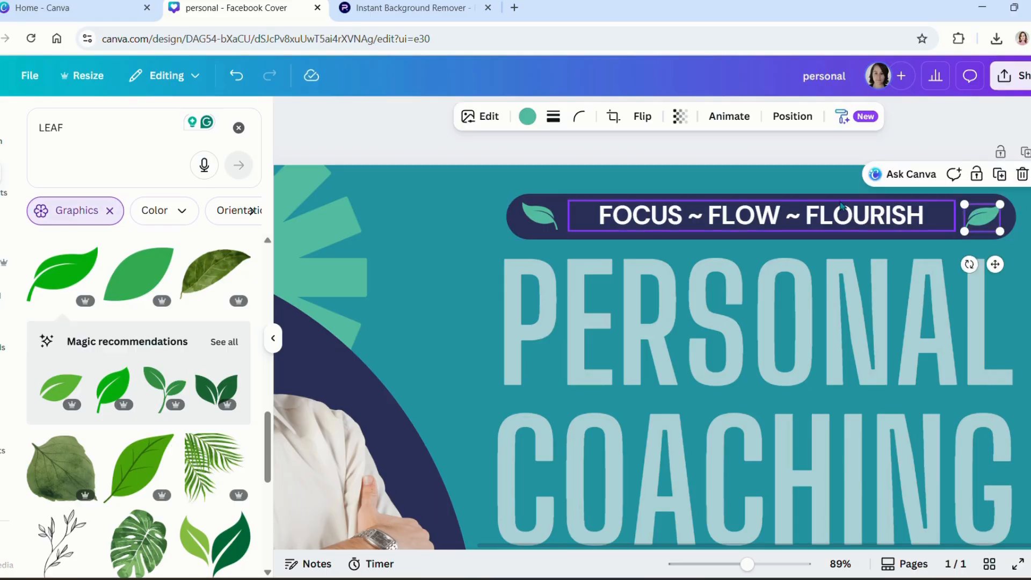
click(836, 213)
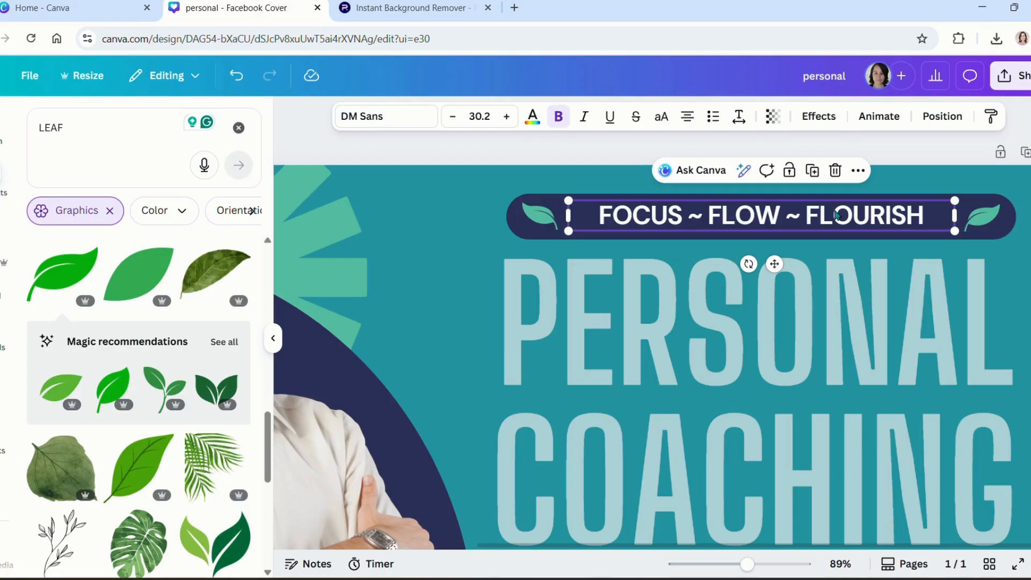
drag(836, 213, 837, 214)
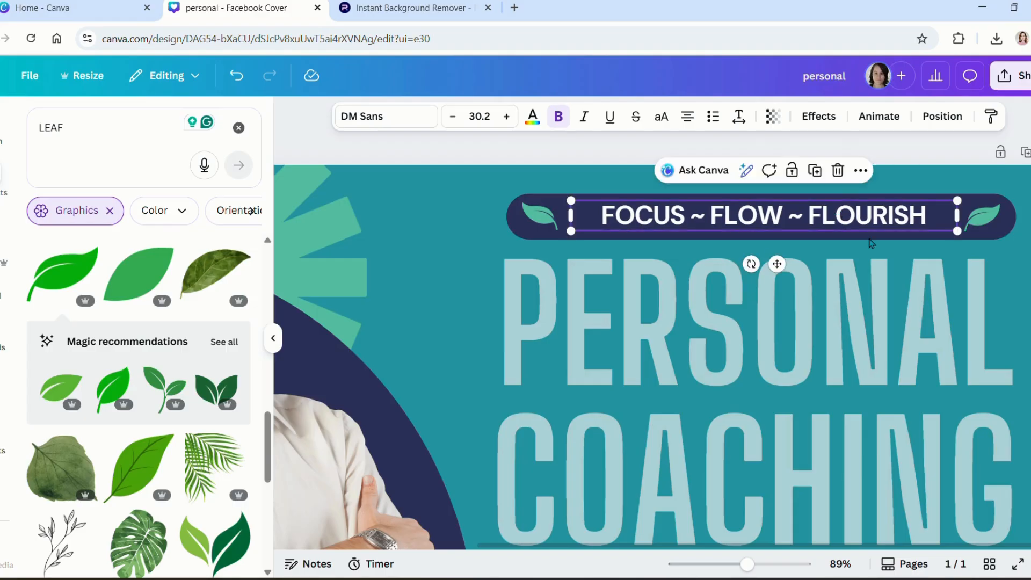
scroll(823, 373, down, 2)
scroll(798, 369, down, 4)
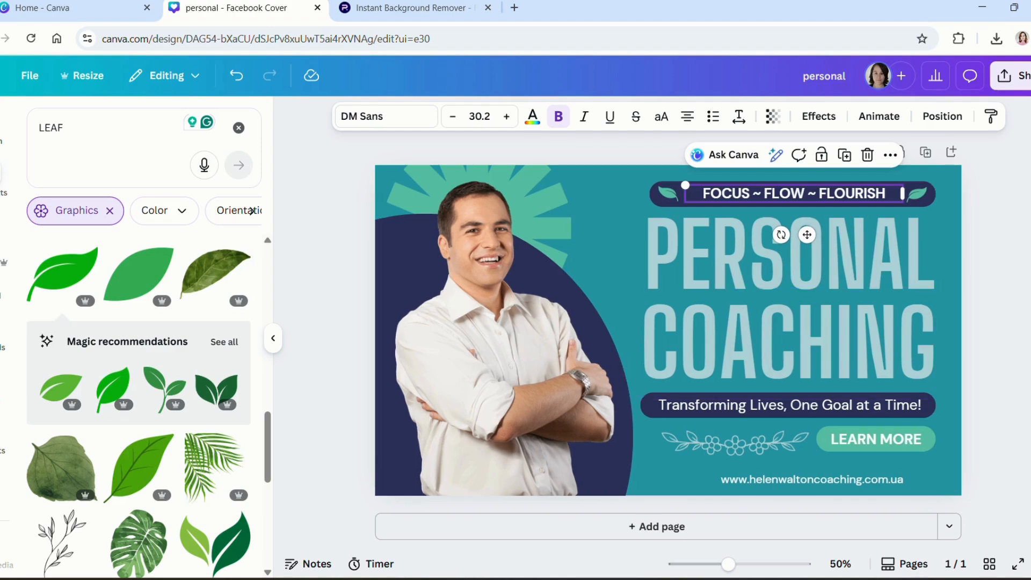
Step: Change the tagline from 'Transforming Lives, One Goal at a Time!' to 'Focus Smarter, Flow Easier, Earn Bigger!'
key(Escape)
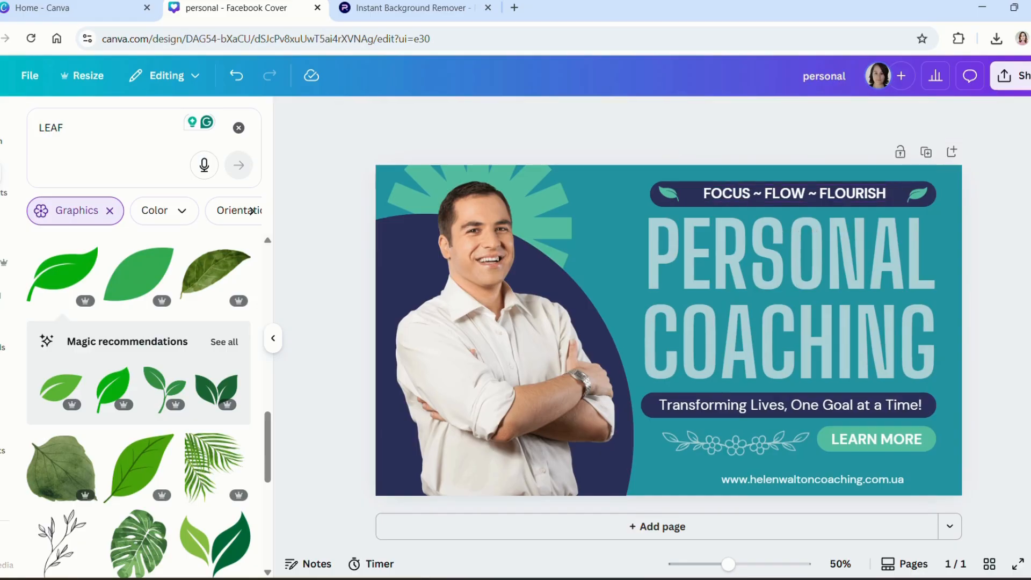
click(814, 409)
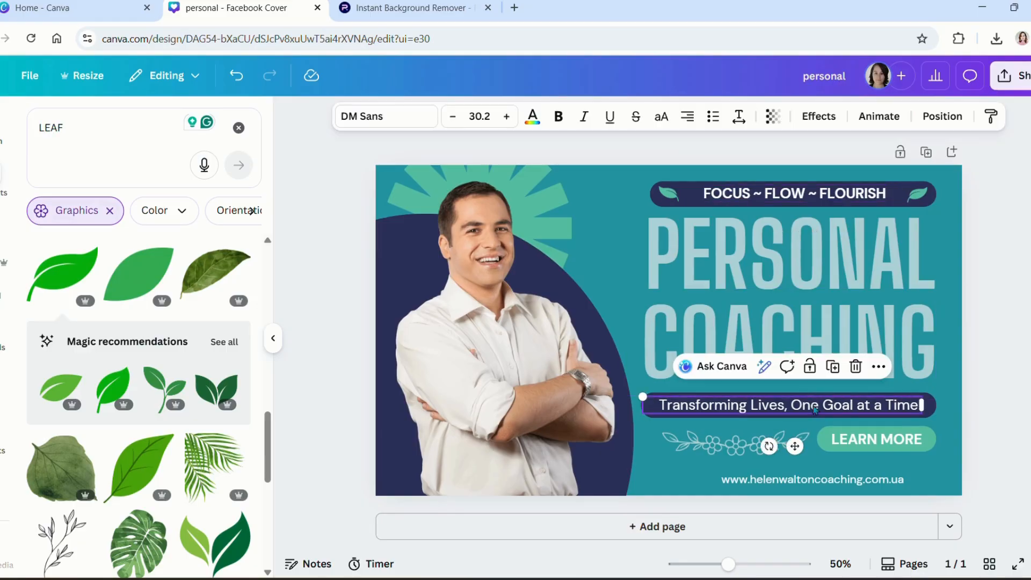
double_click(813, 405)
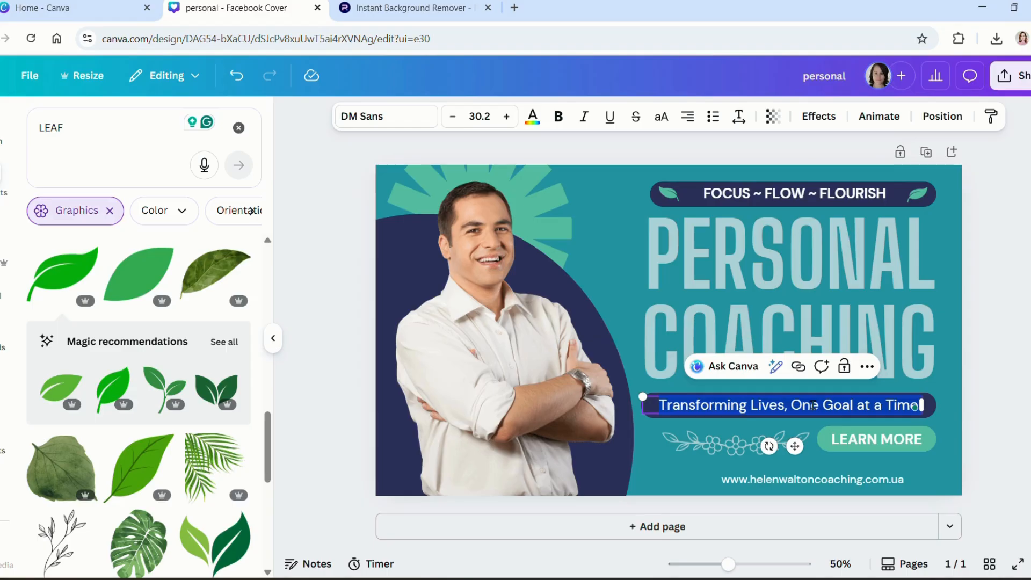
key(BackSpace)
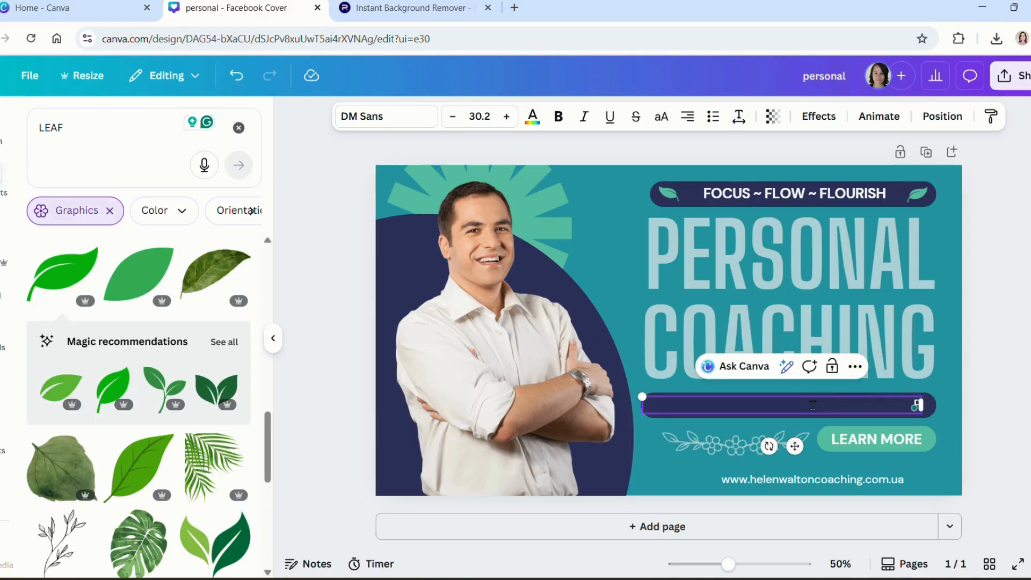
text(Focus)
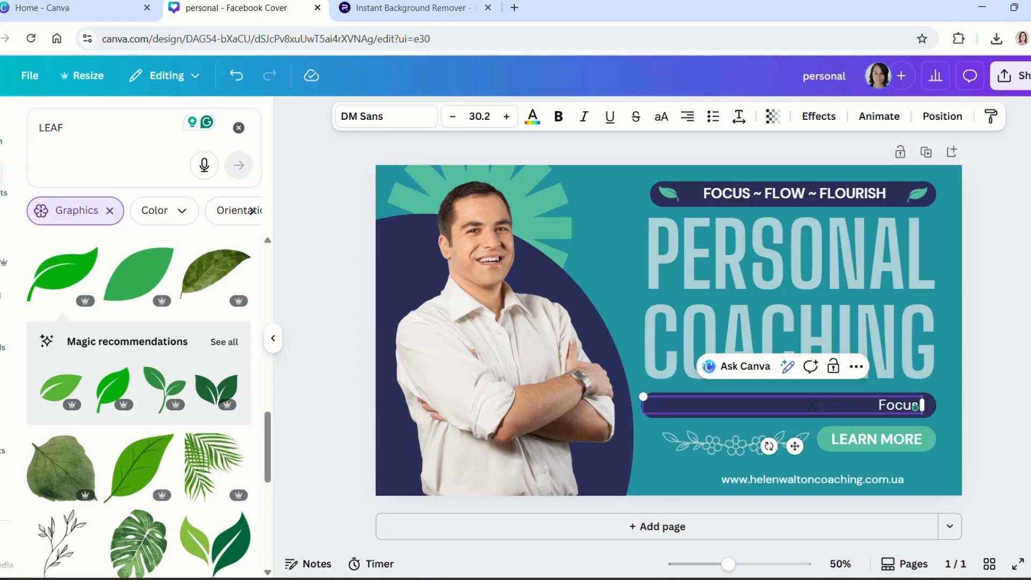
text( Smarter)
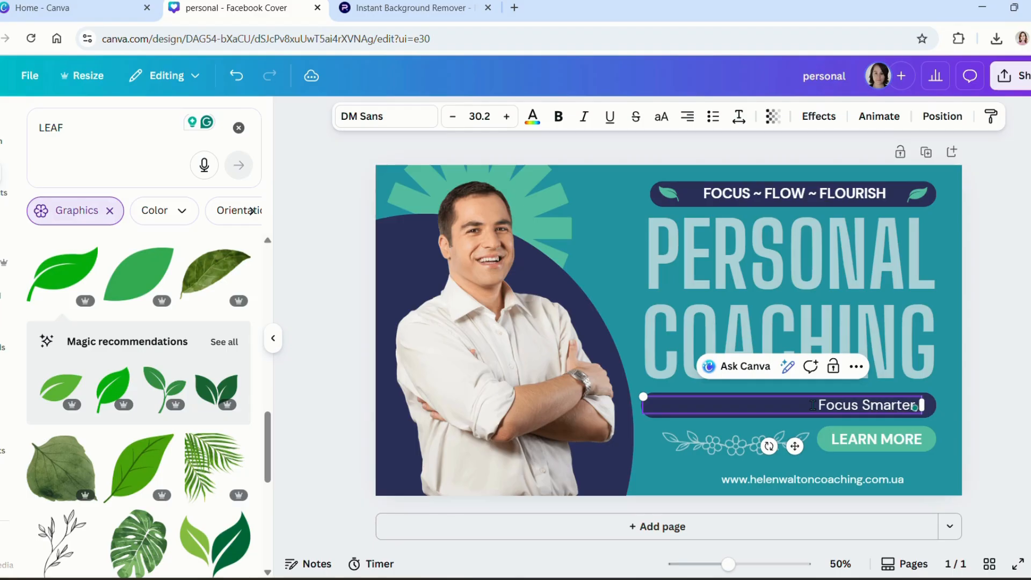
text(, F)
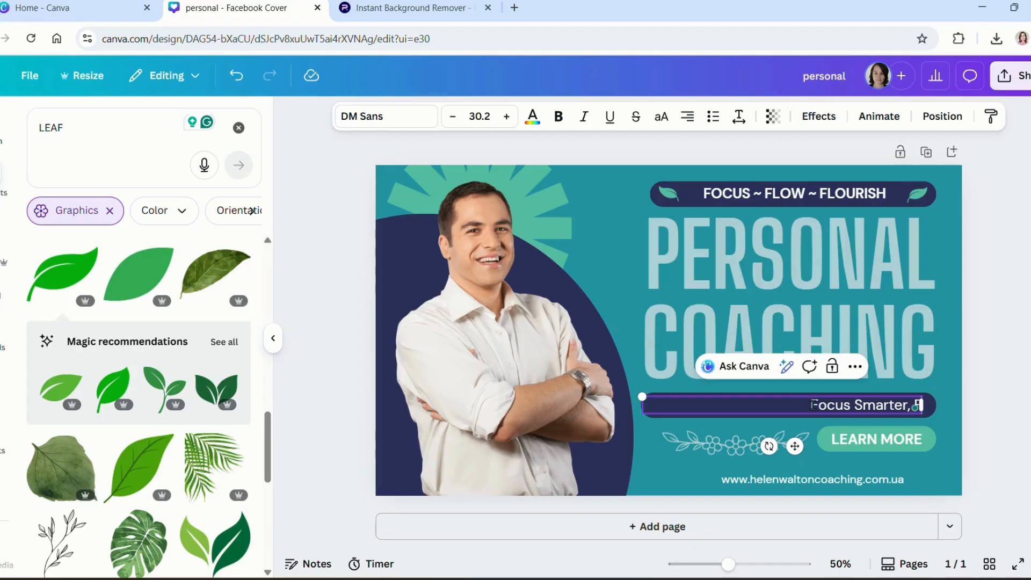
text(low Easier)
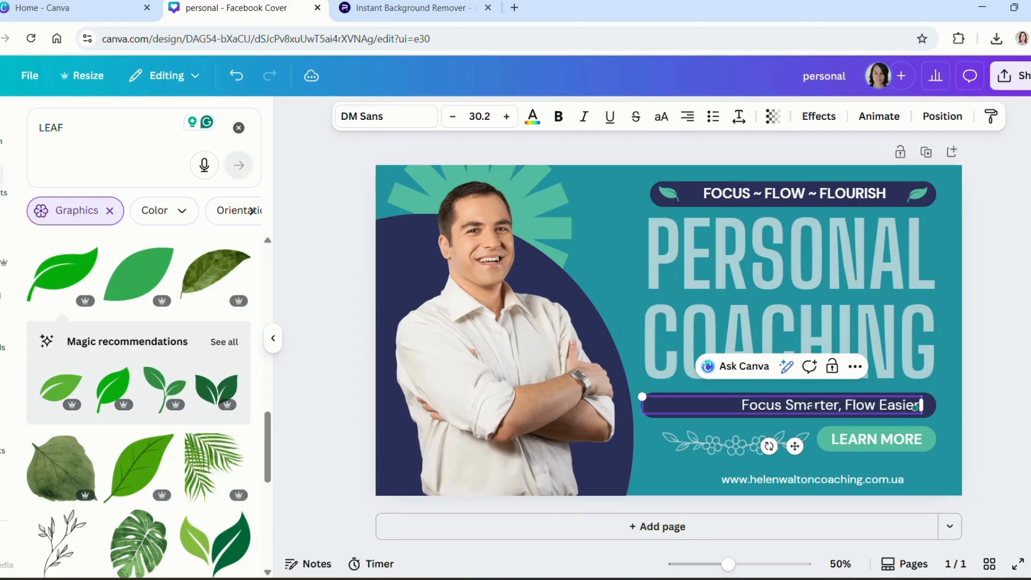
text(, Earn Bigg)
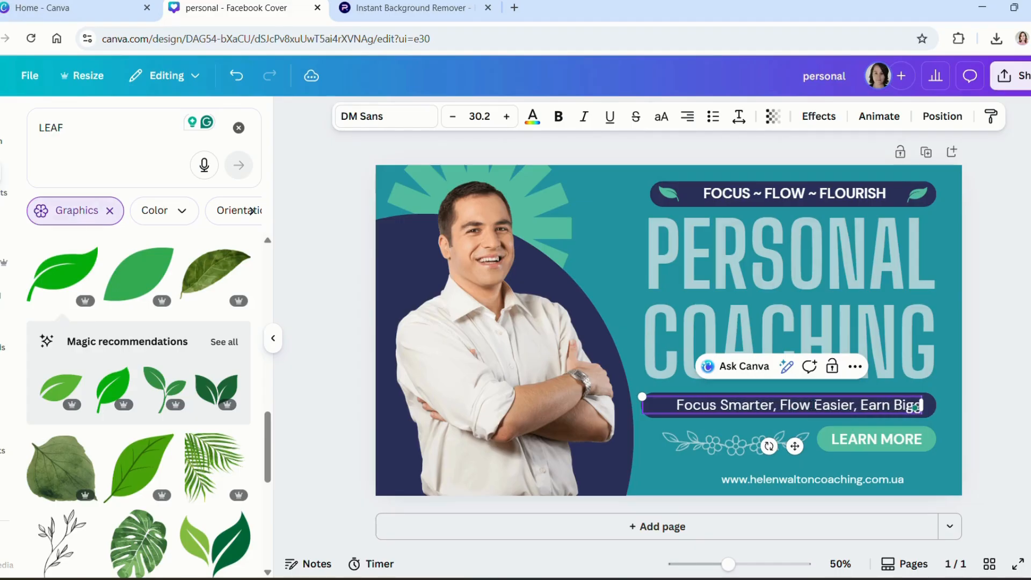
text(er!)
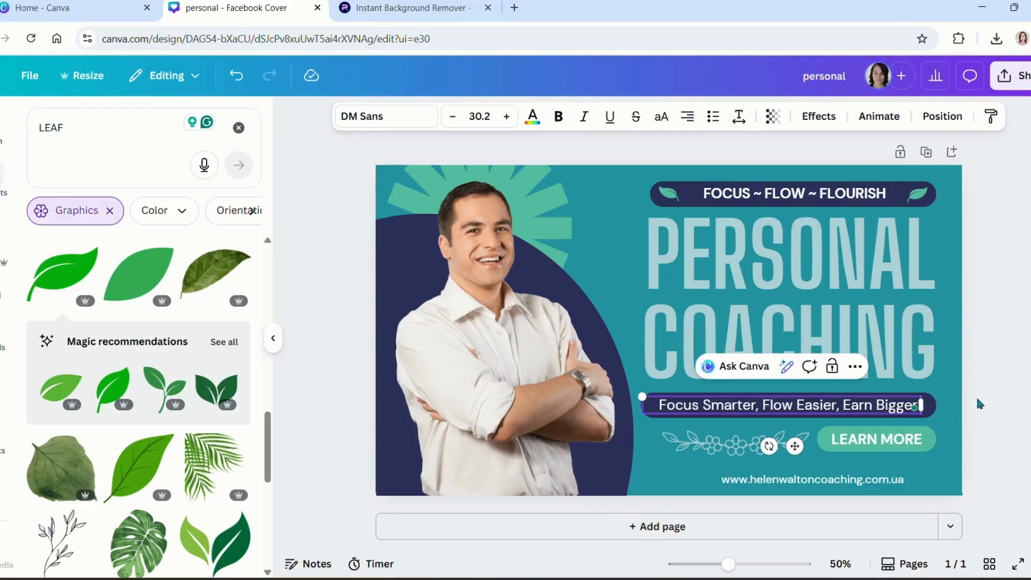
click(967, 398)
Step: Change the LEARN MORE button text to 'LET'S CHAT!'
click(875, 440)
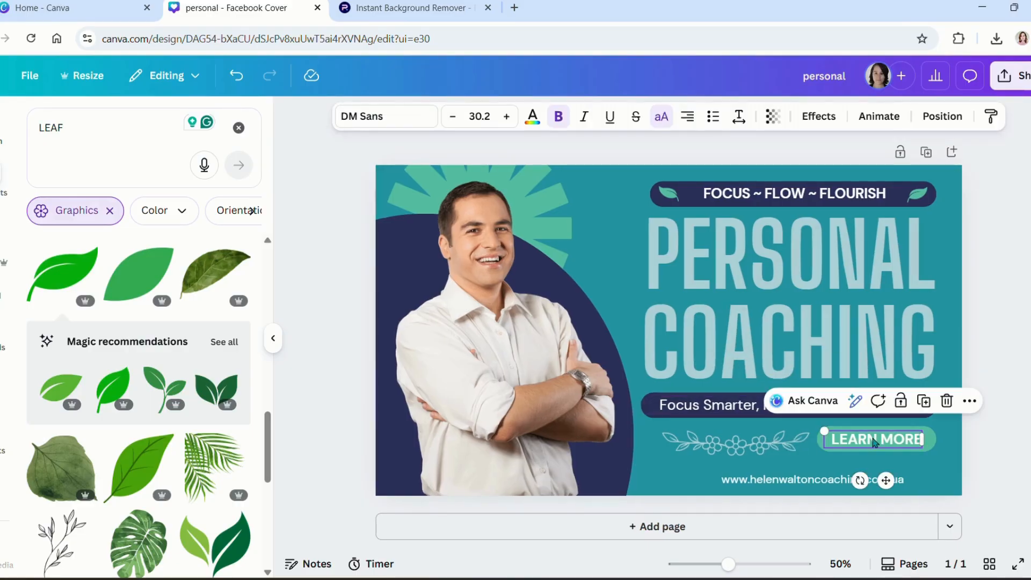
double_click(874, 440)
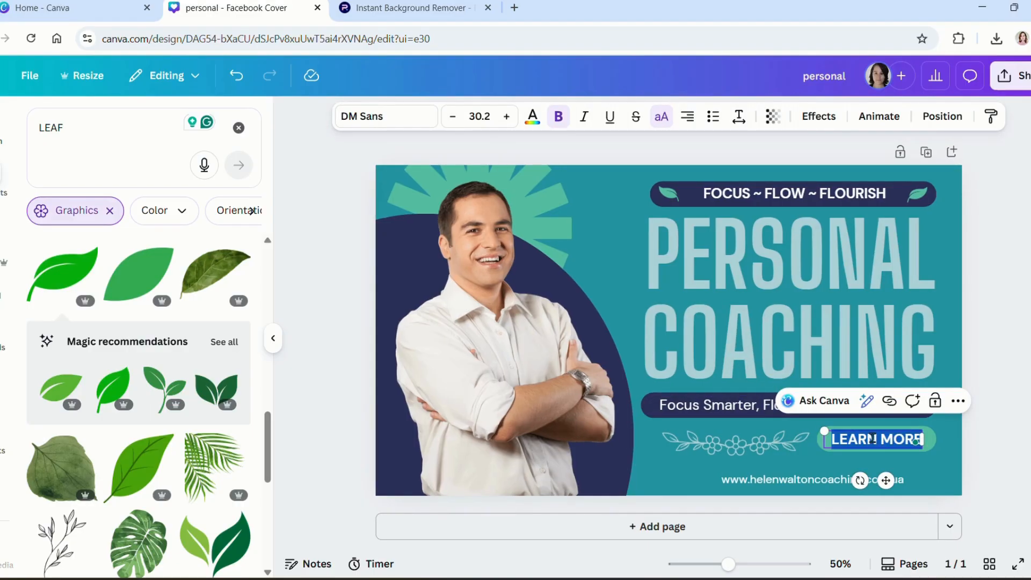
key(BackSpace)
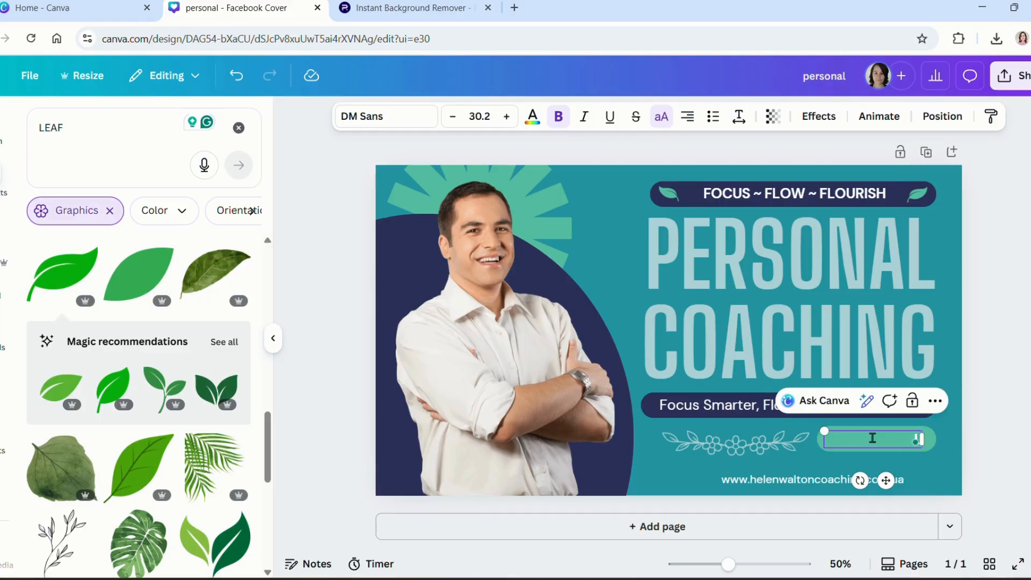
text(LET'S CHAT!)
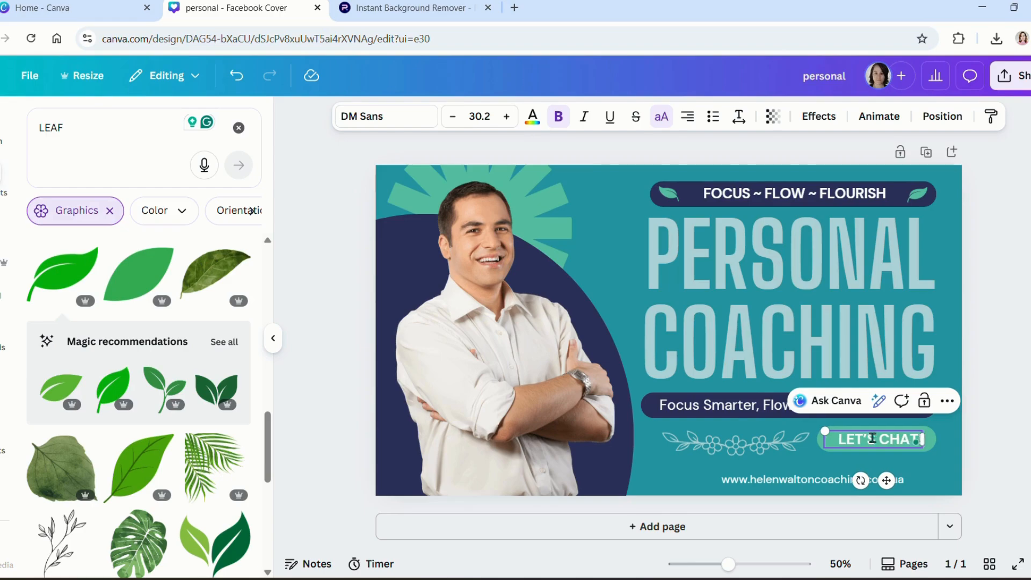
click(538, 378)
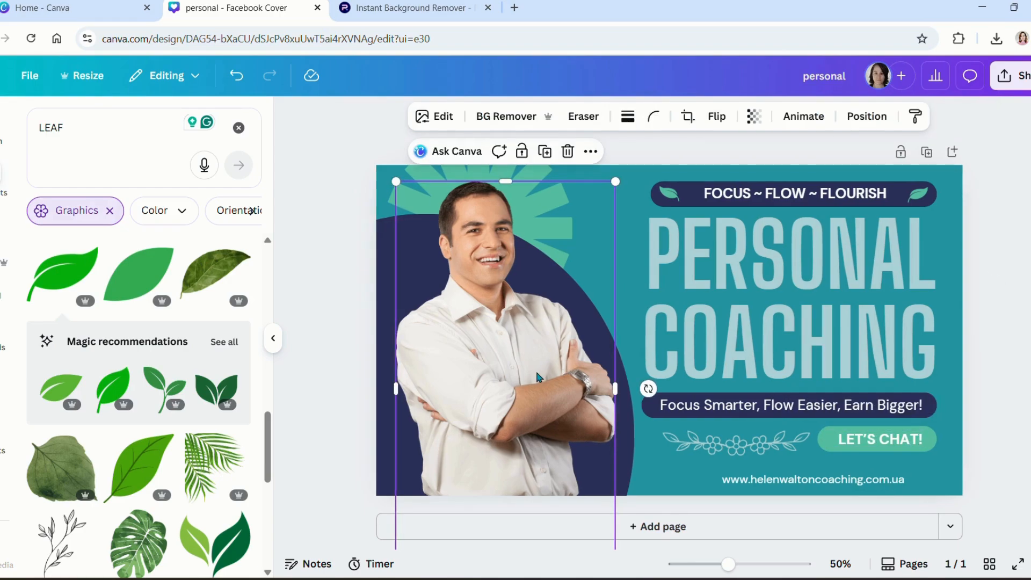
Step: Delete the man's photo and add the woman's uploaded portrait, enlarged on the left of the text
key(Delete)
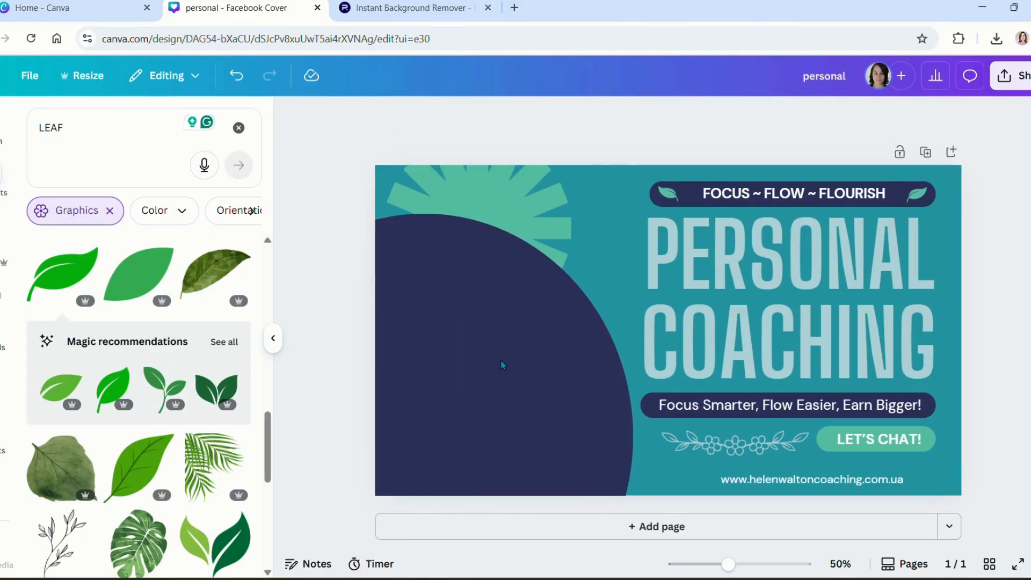
click(65, 130)
key(BackSpace)
key(BackSpace)
key(BackSpace)
key(BackSpace)
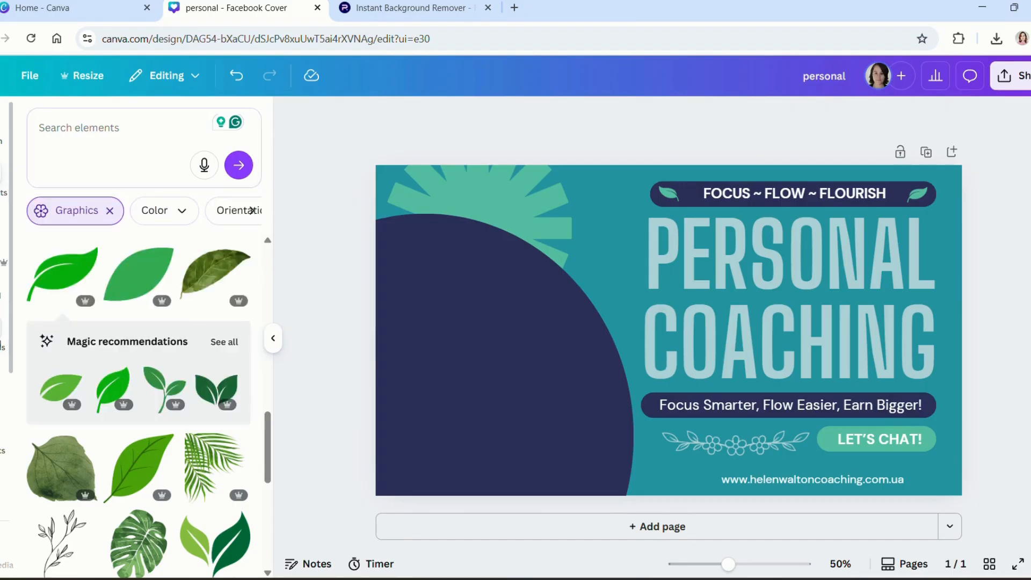
click(3, 330)
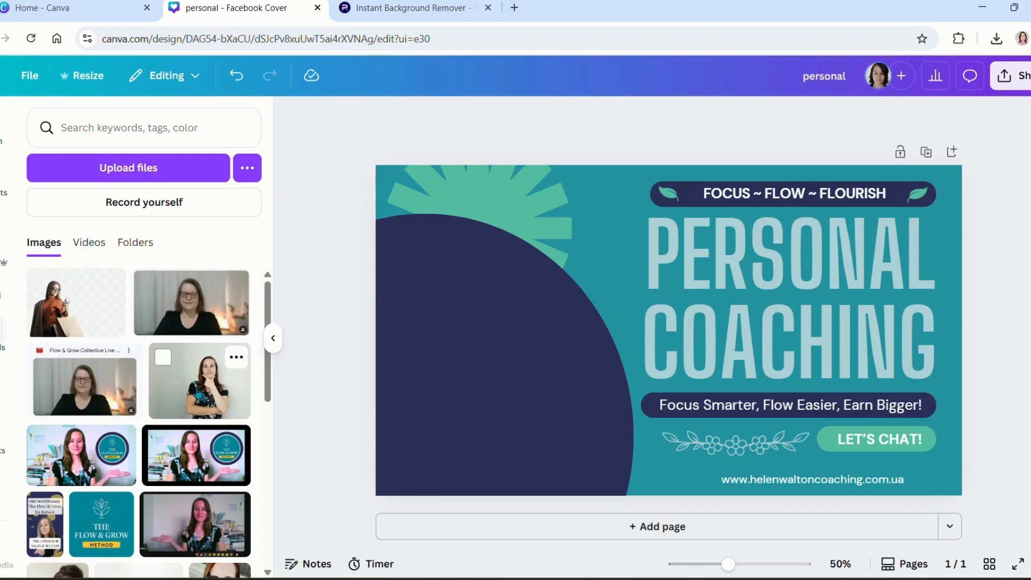
click(200, 381)
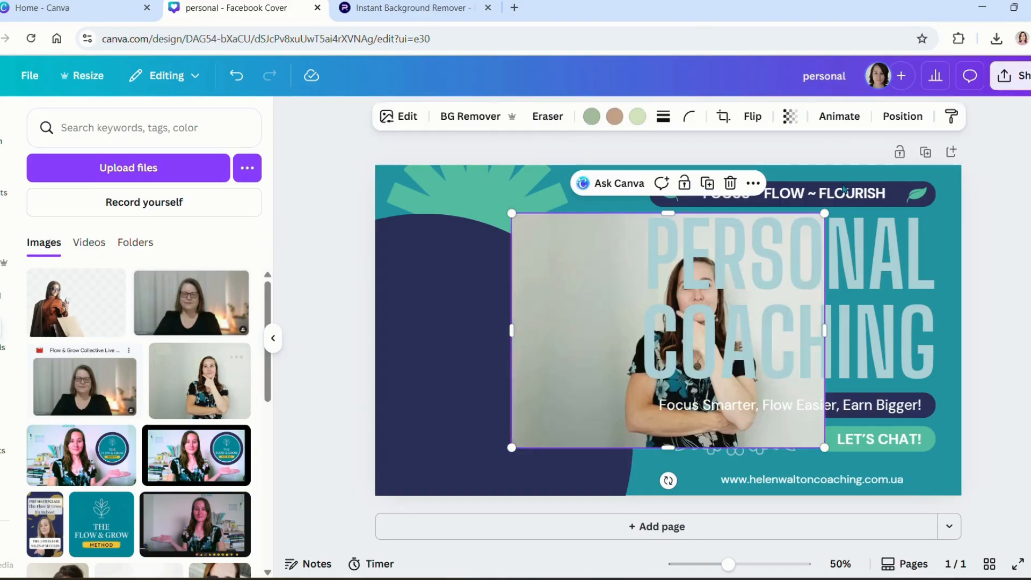
drag(520, 376, 356, 368)
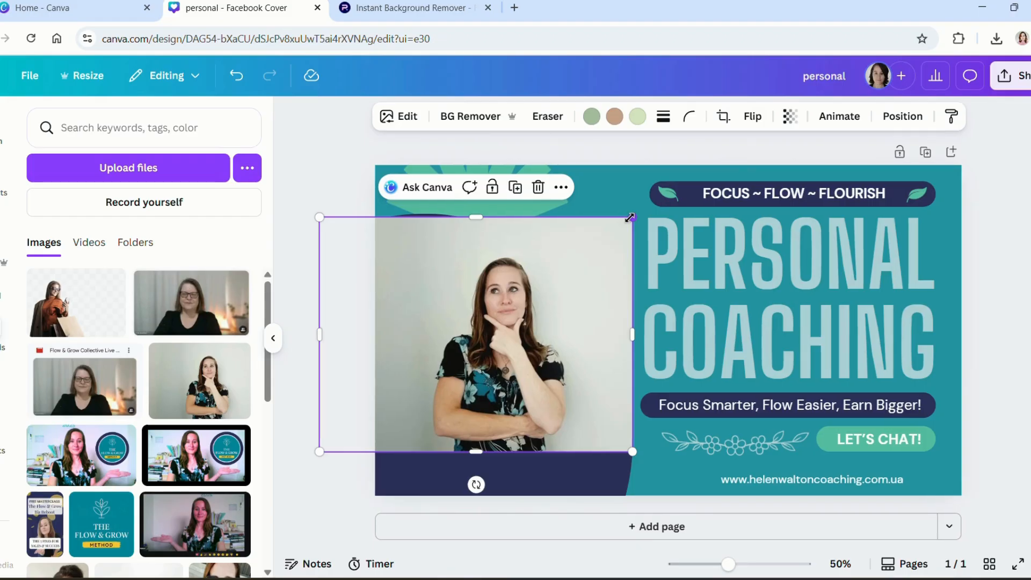
drag(630, 217, 711, 159)
drag(568, 264, 557, 283)
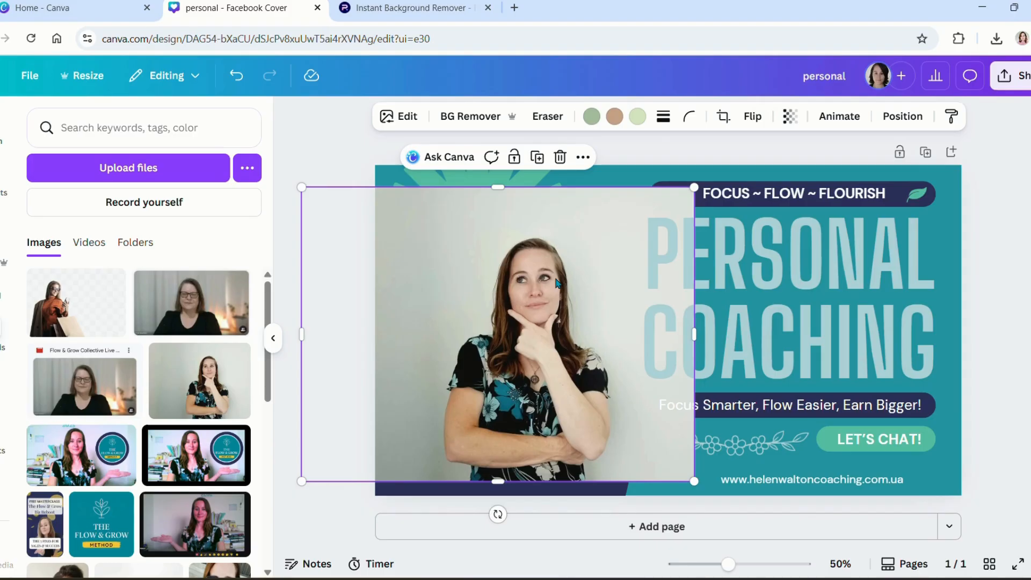
Step: Remove the portrait's background, flip it horizontally, and enlarge it to fill the left side
click(454, 113)
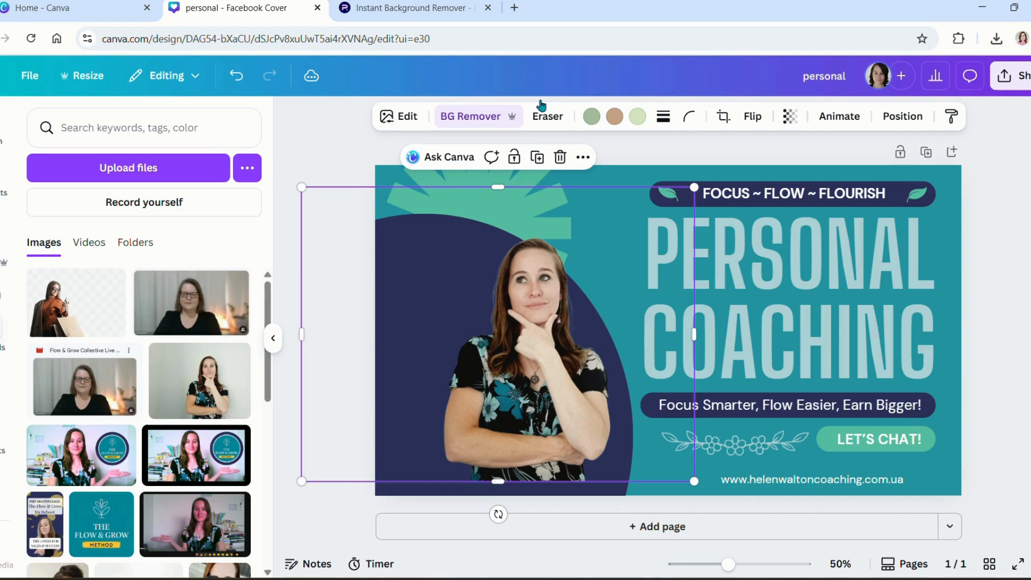
click(752, 117)
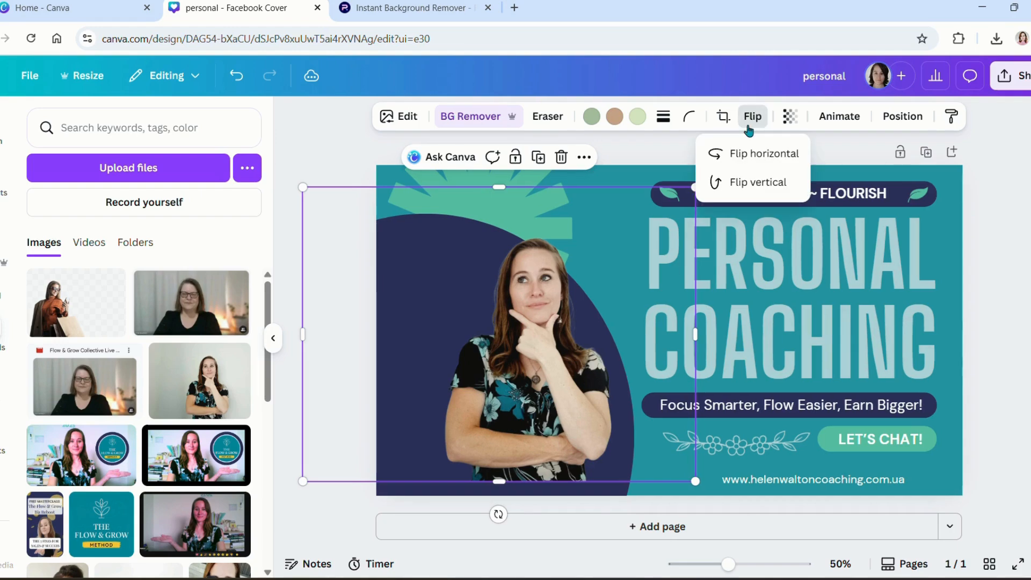
click(729, 156)
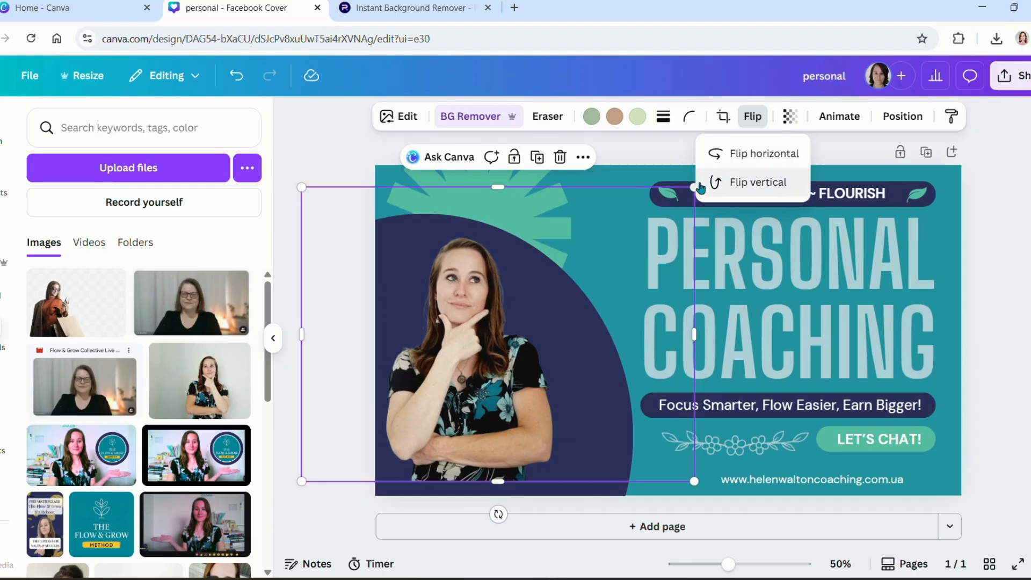
click(704, 534)
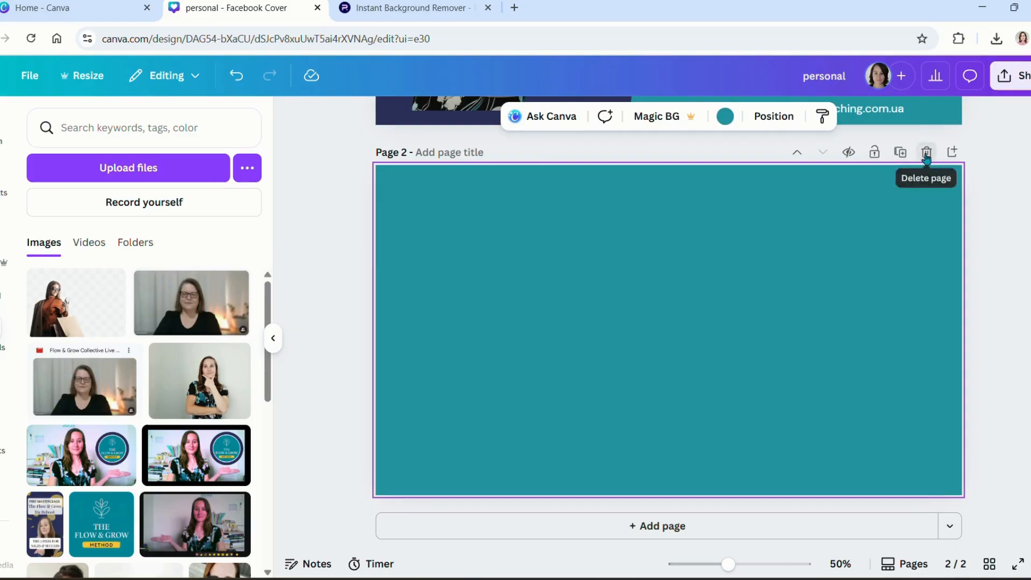
click(927, 153)
click(670, 230)
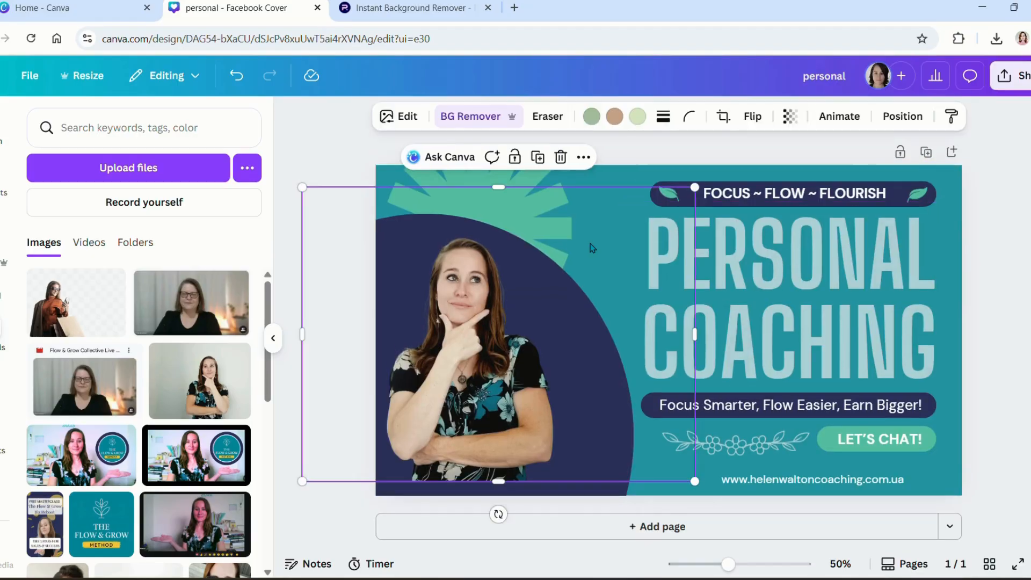
drag(695, 186, 818, 123)
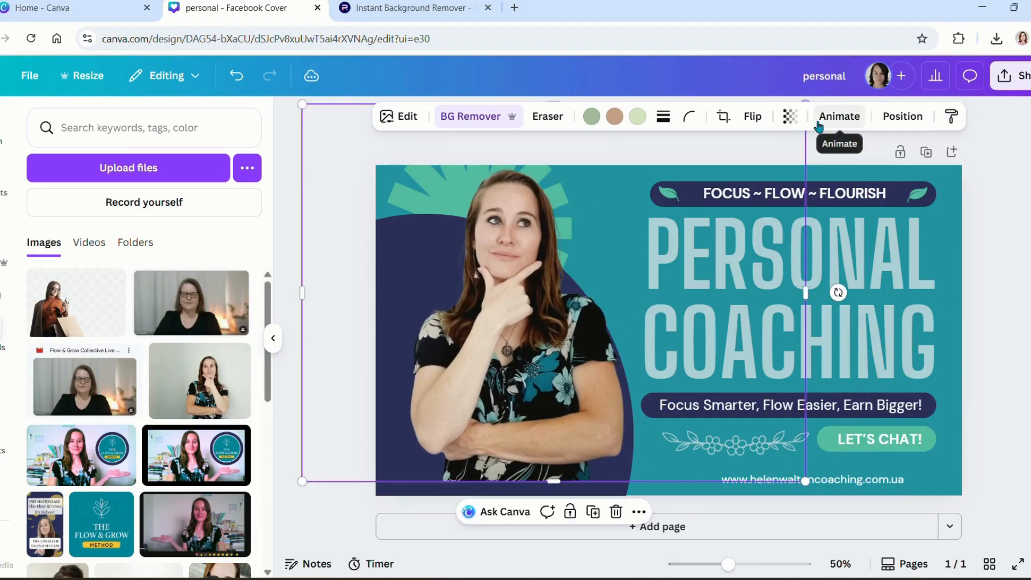
drag(507, 296, 495, 310)
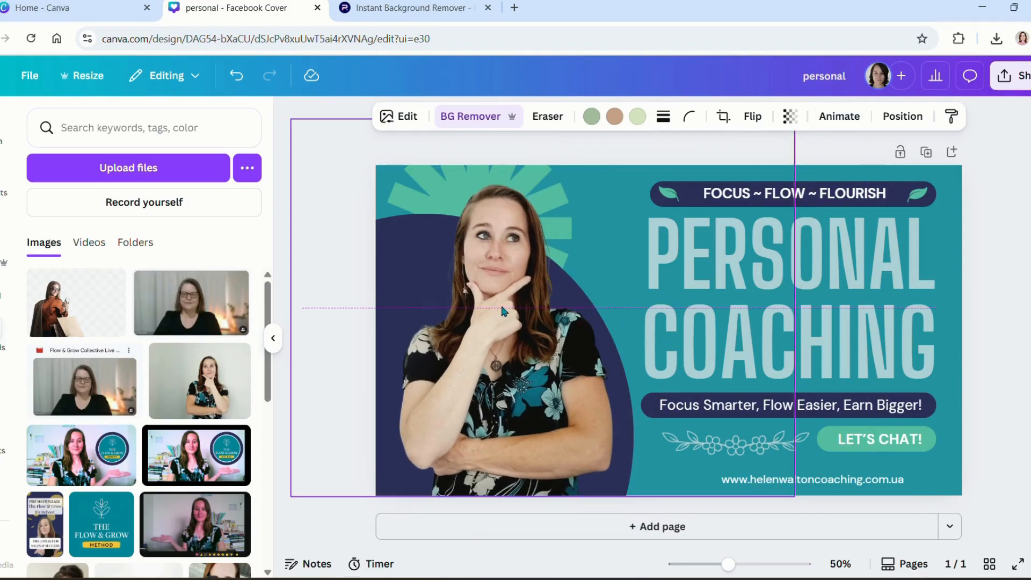
click(1015, 242)
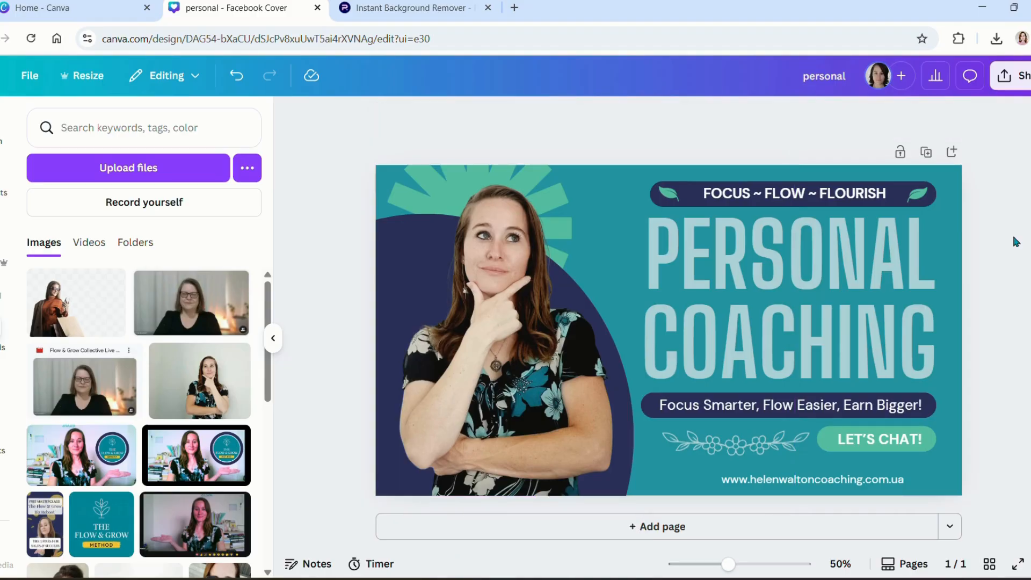
Step: Switch to the Photoroom Instant Background Remover browser tab
click(408, 8)
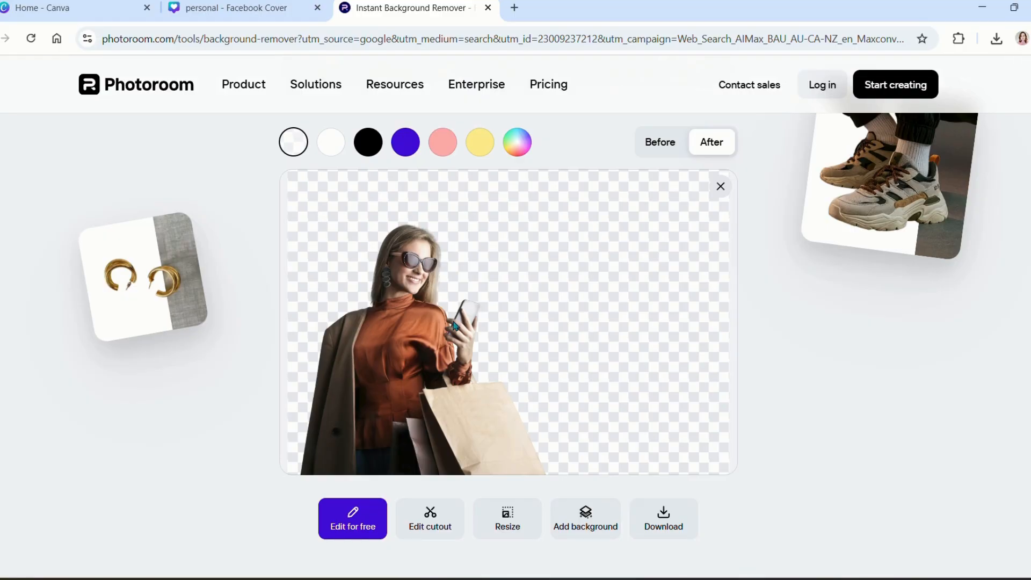
Step: Upload the coach's sun-hat photo to Photoroom's free background remover
key(alt+Left)
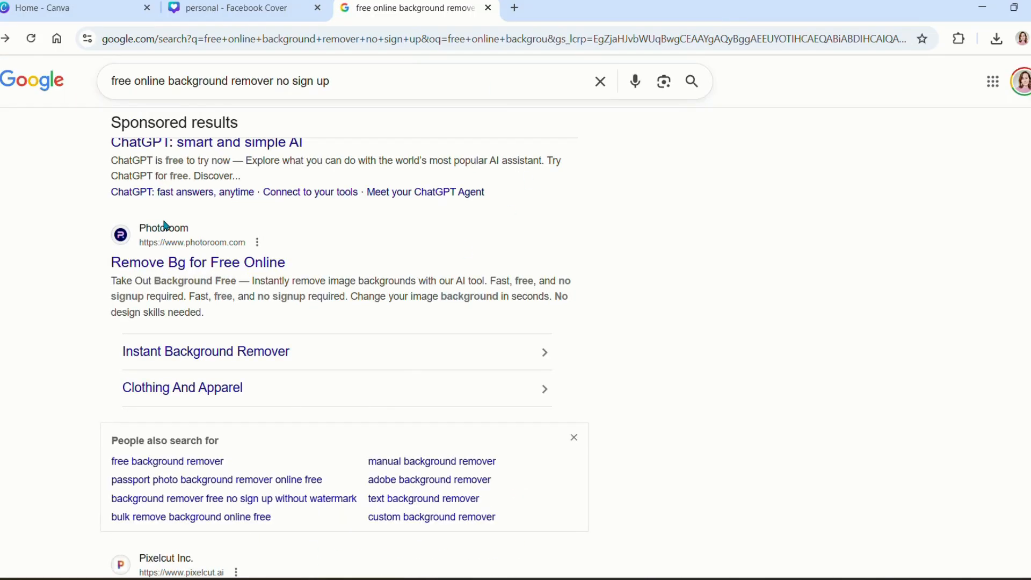
click(151, 265)
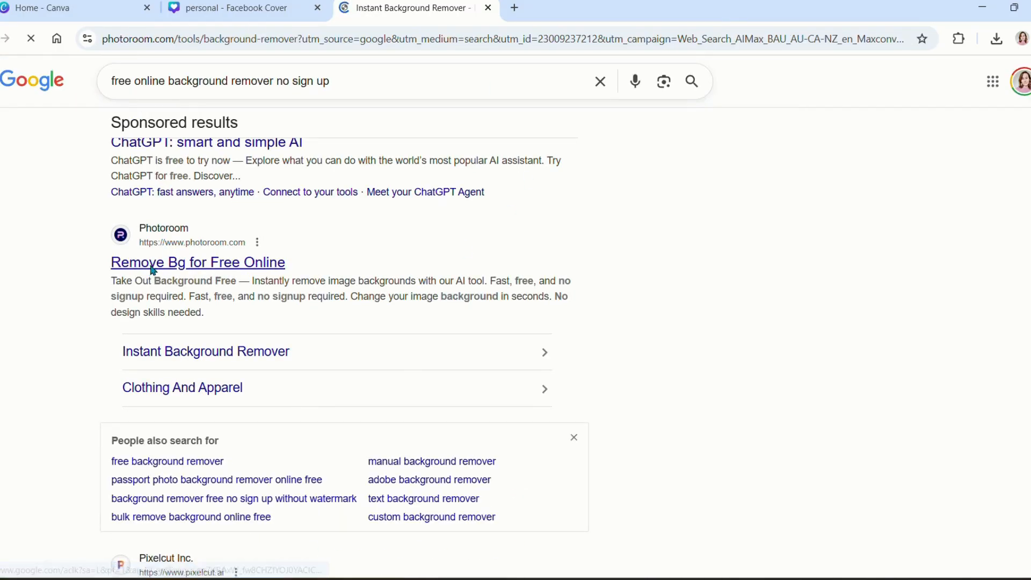
click(523, 545)
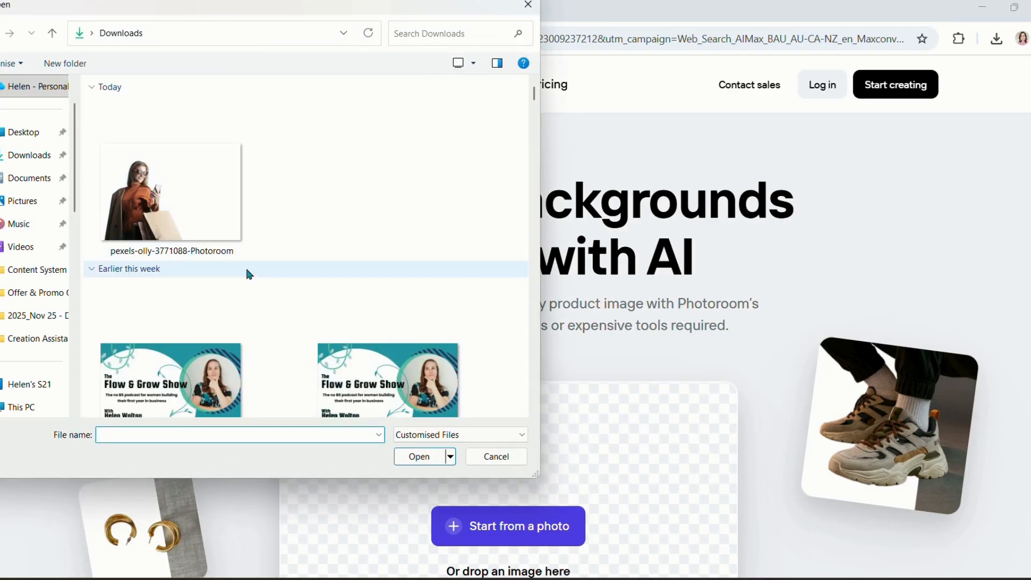
scroll(248, 271, down, 15)
scroll(247, 271, down, 10)
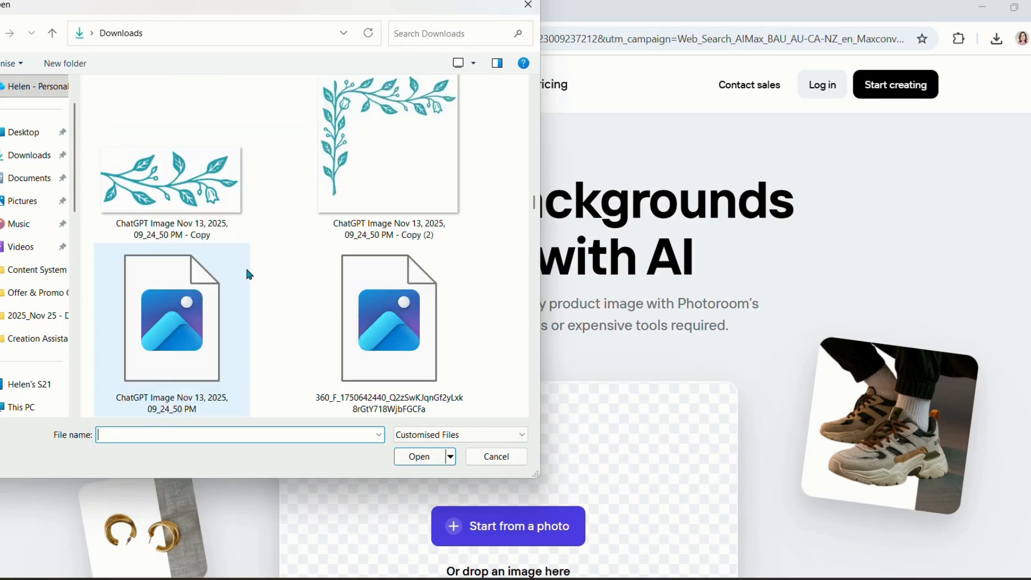
scroll(247, 270, down, 10)
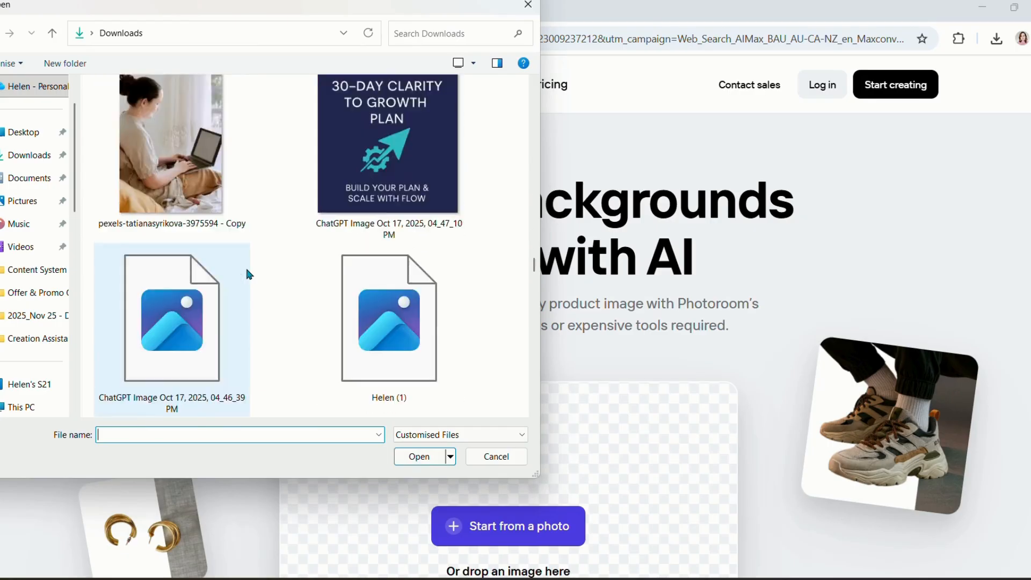
scroll(248, 271, down, 3)
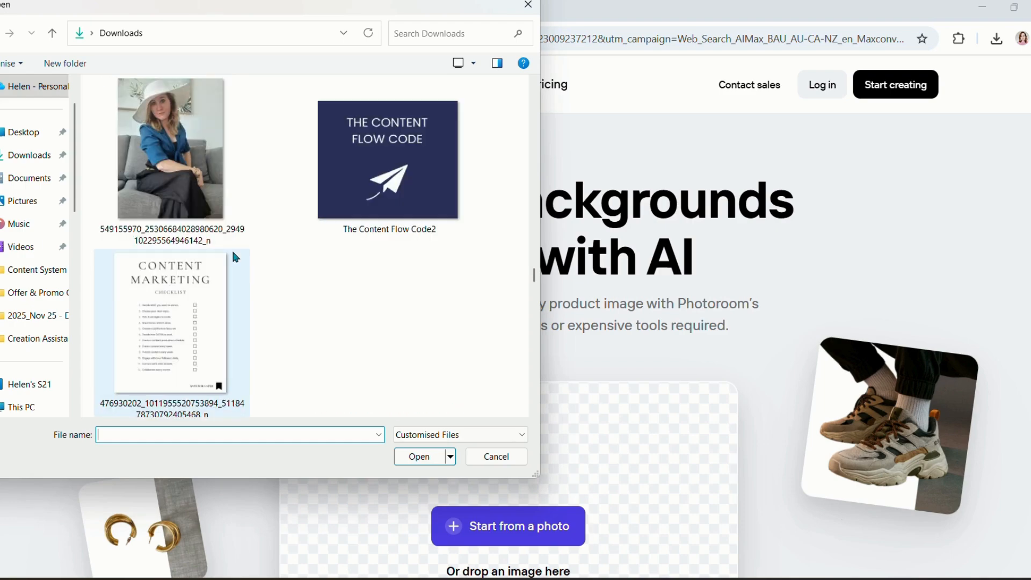
click(231, 241)
click(423, 458)
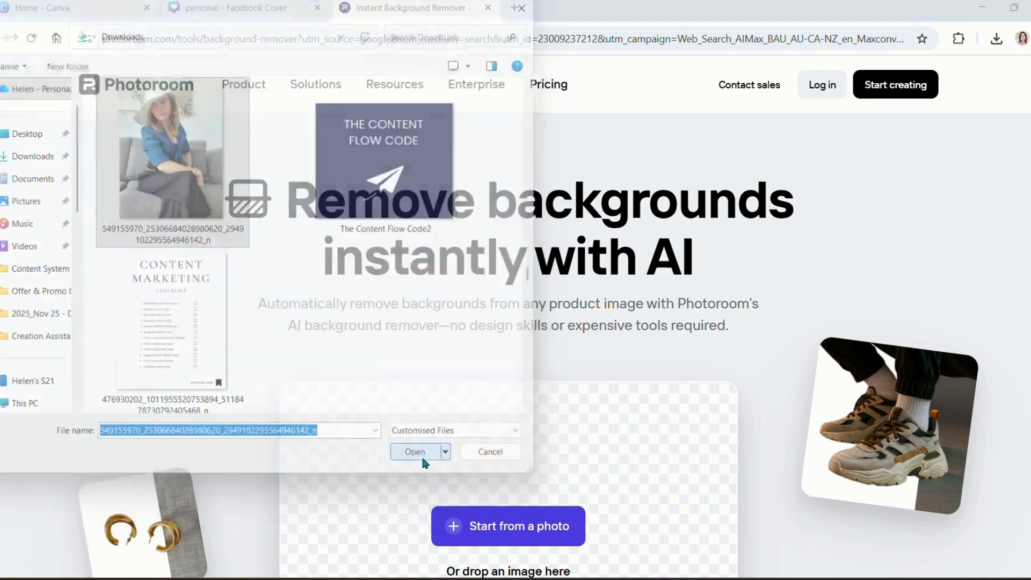
Step: Download the cutout at standard resolution and return to the Canva cover tab
scroll(768, 433, down, 2)
scroll(766, 434, down, 3)
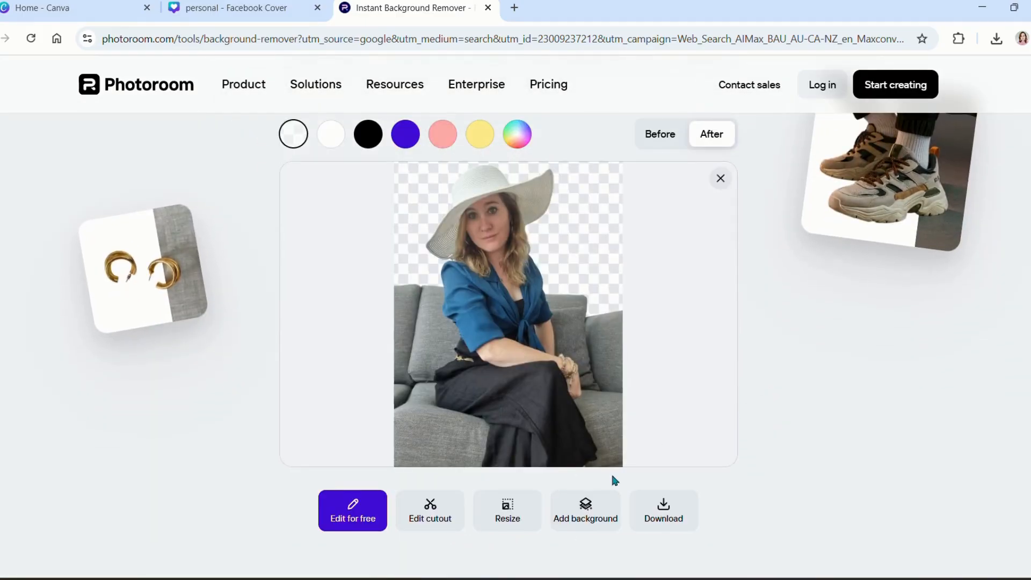
click(666, 517)
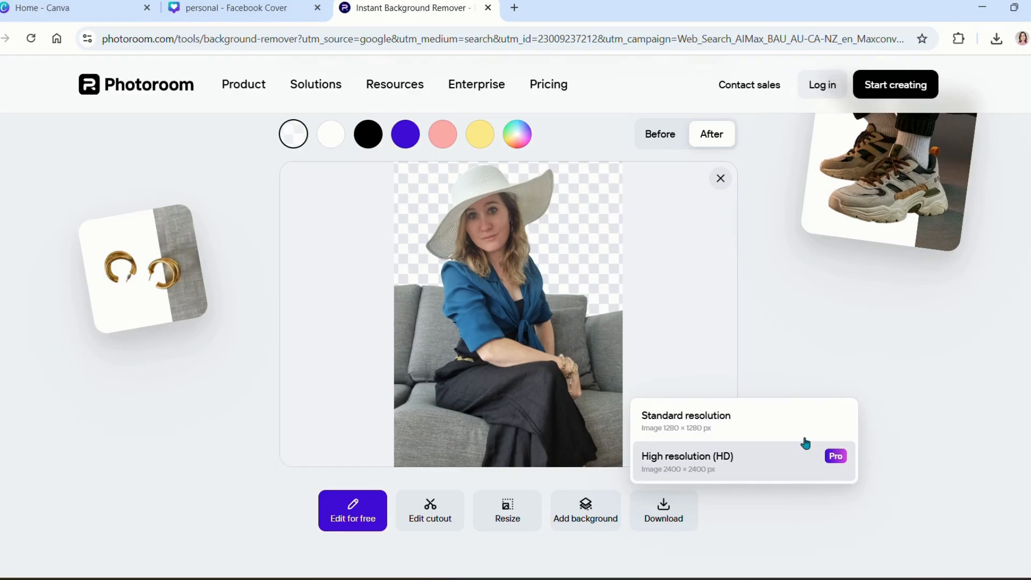
click(720, 427)
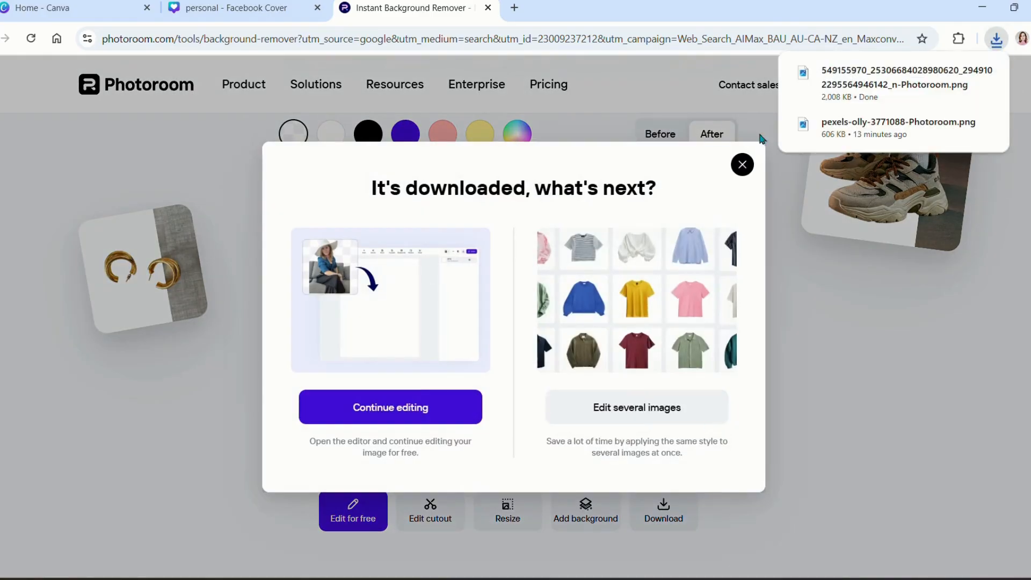
click(742, 164)
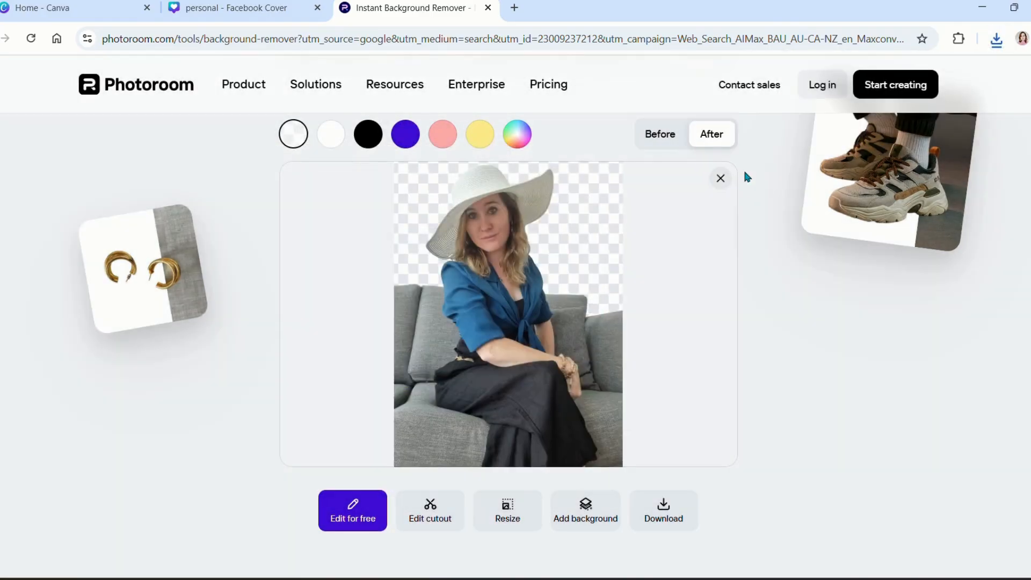
click(182, 15)
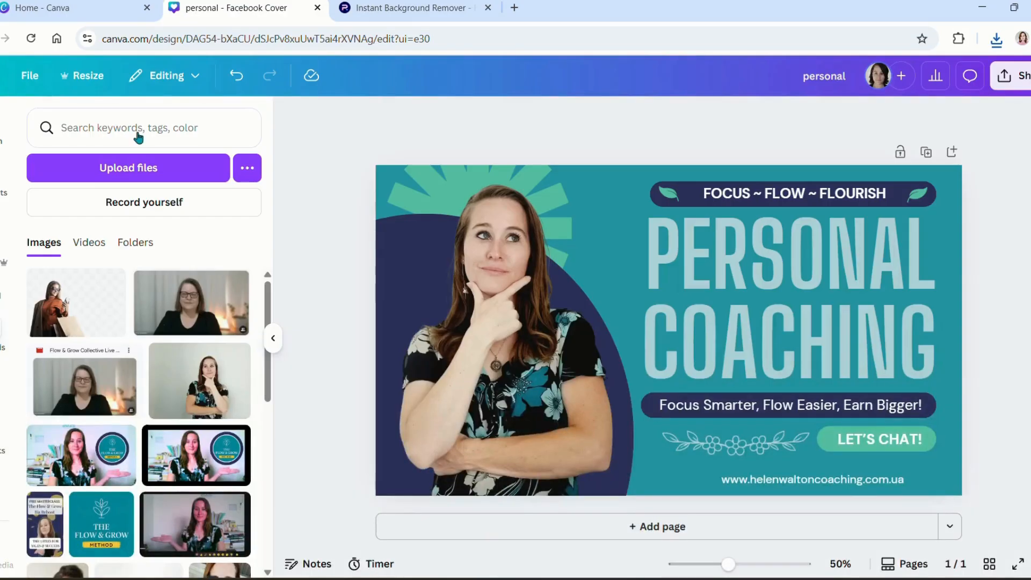
Step: Upload the -Photoroom PNG, try it enlarged on the cover's left, then undo the placement
click(163, 179)
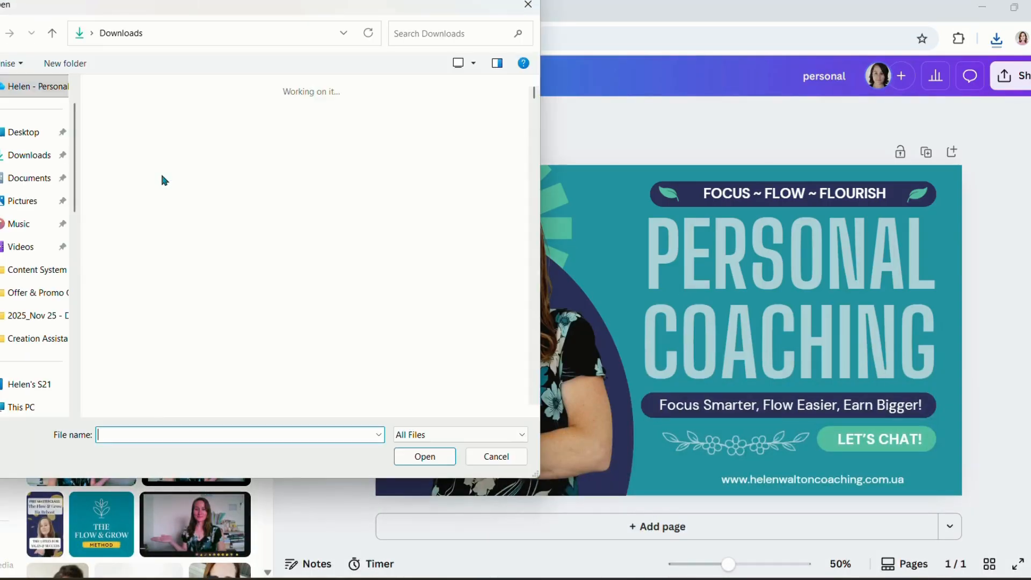
click(189, 173)
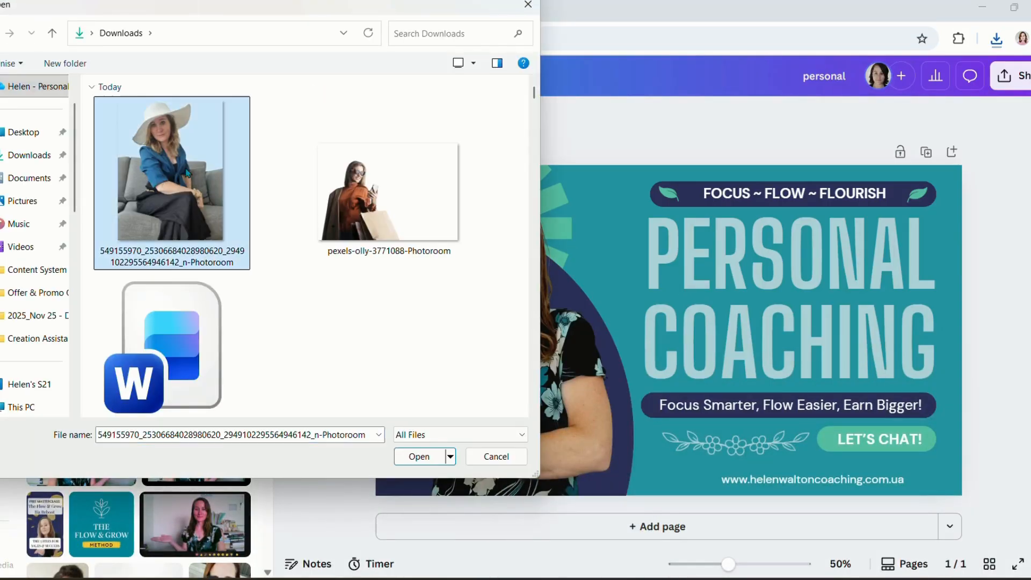
click(419, 456)
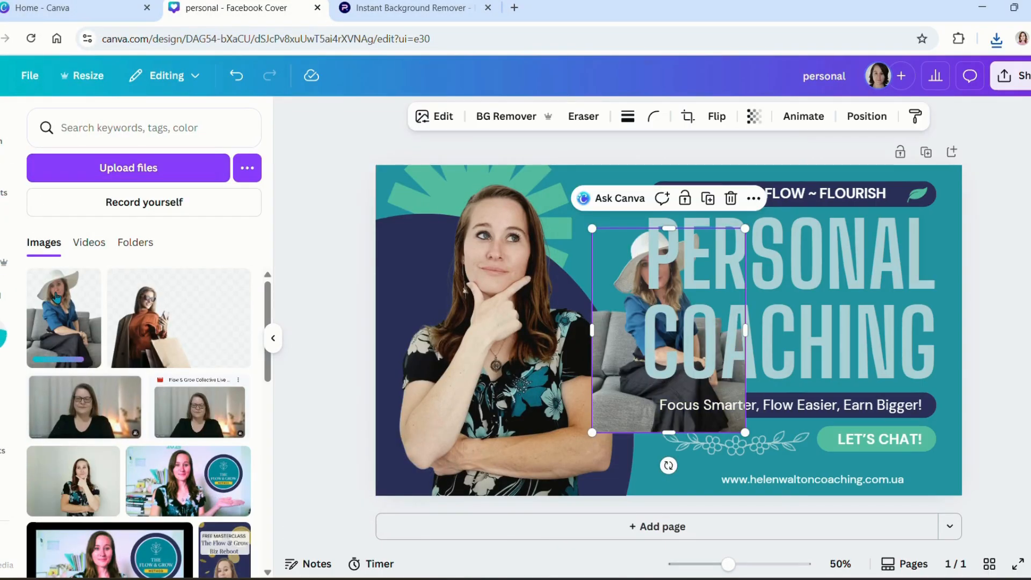
drag(591, 228, 392, 177)
drag(604, 298, 483, 332)
drag(483, 331, 483, 332)
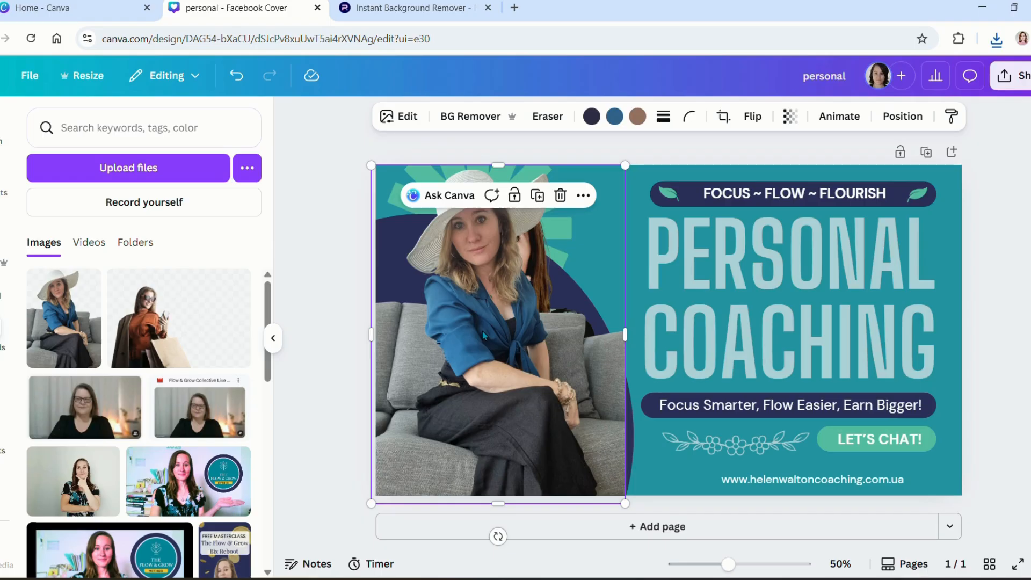
key(ctrl+z)
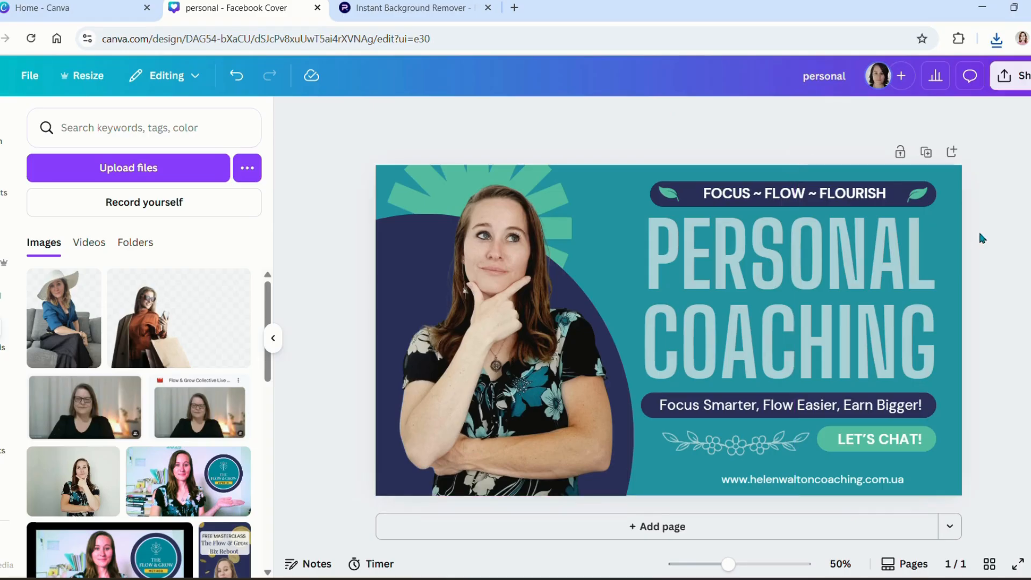
Step: Replace PERSONAL with the coach's first name and surname on two lines
double_click(833, 243)
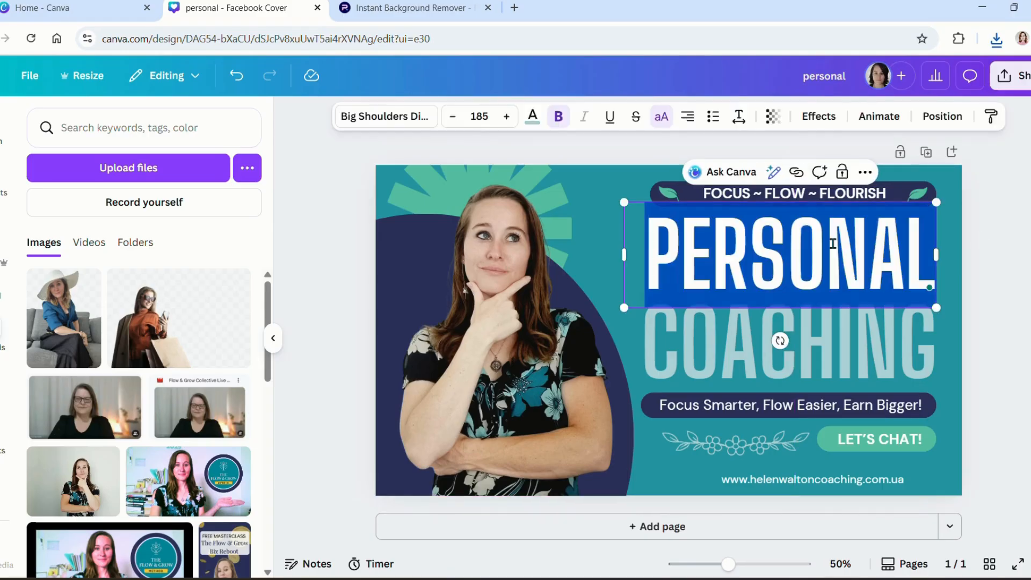
text(E)
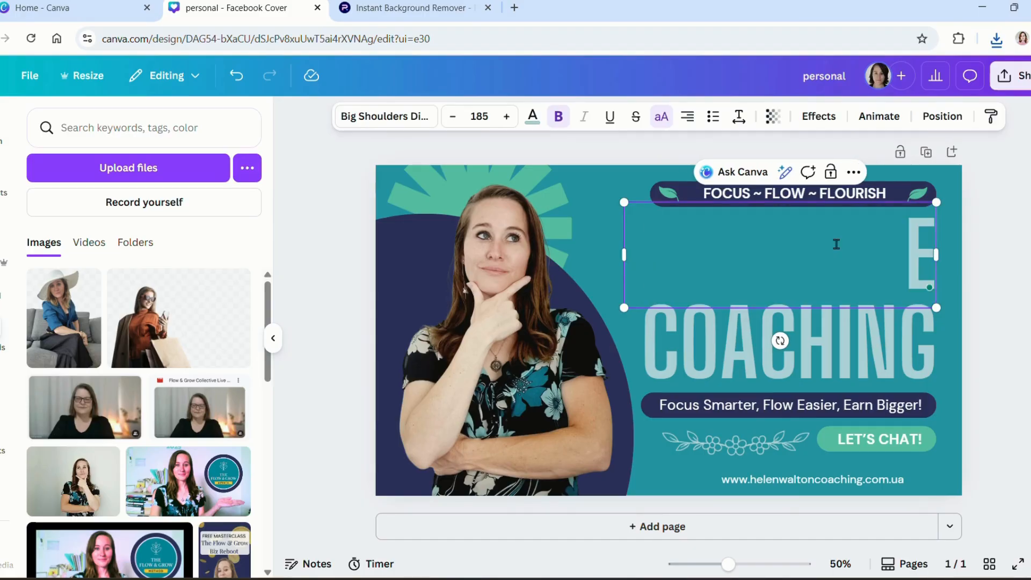
key(BackSpace)
text(W)
key(BackSpace)
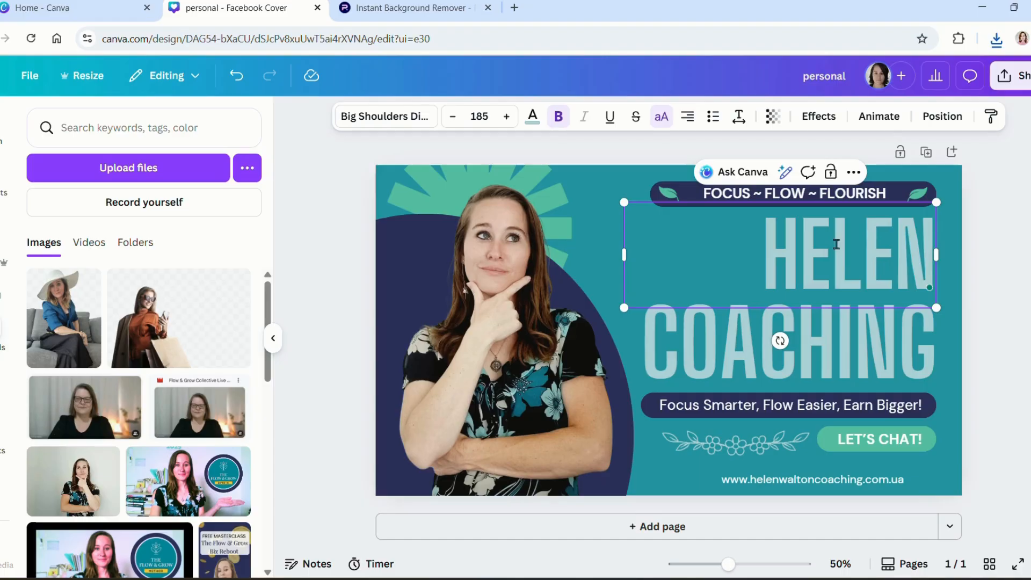
click(806, 333)
double_click(806, 333)
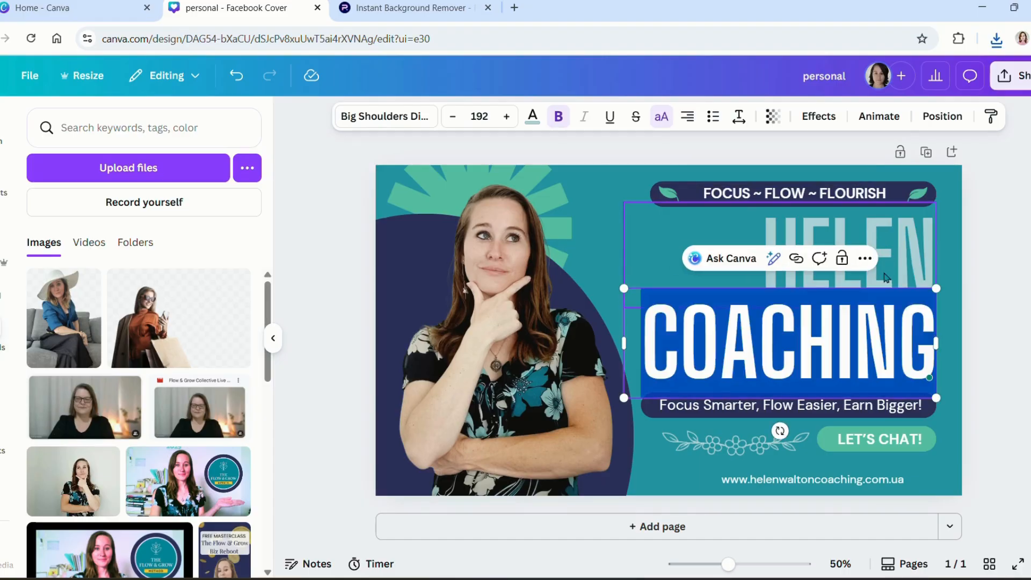
click(912, 278)
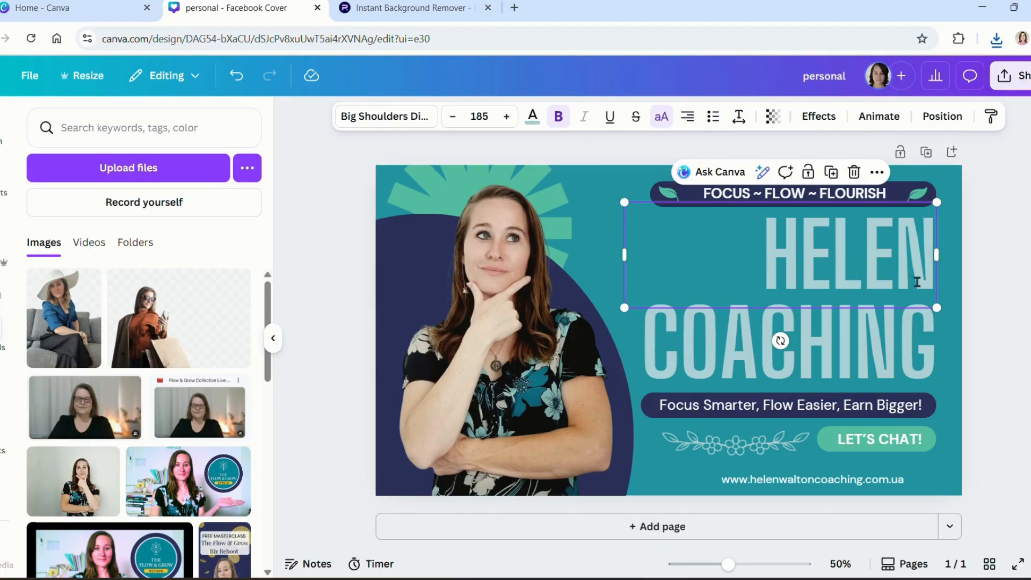
click(908, 273)
key(Return)
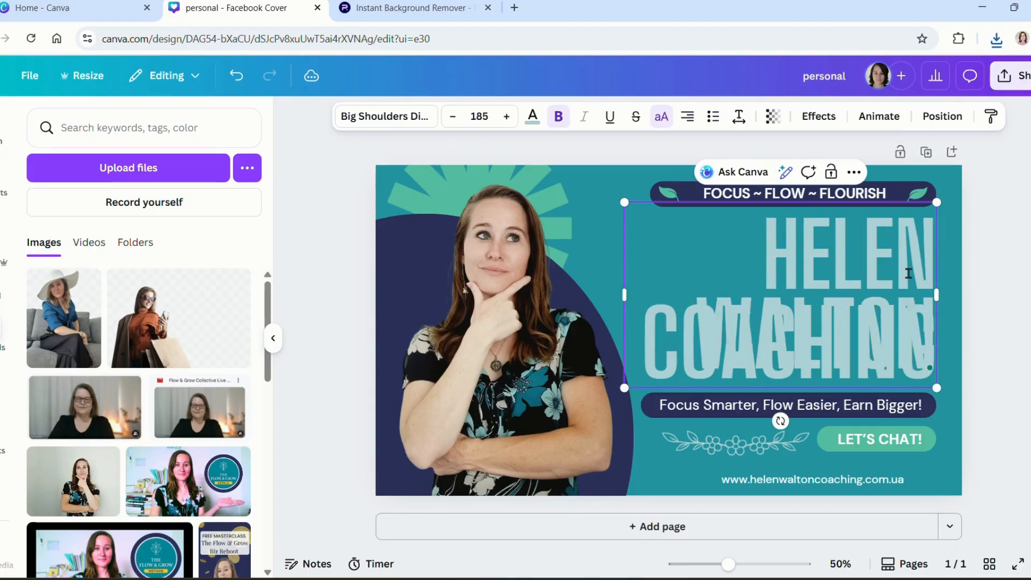
Step: Set the name's font size to 120 after trying 150
key(ctrl+a)
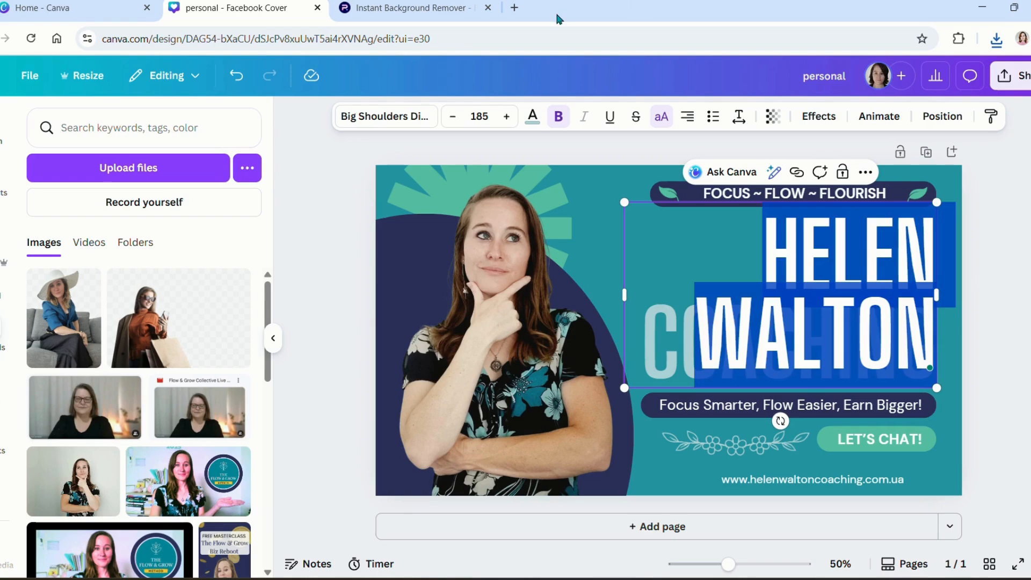
click(486, 117)
double_click(487, 118)
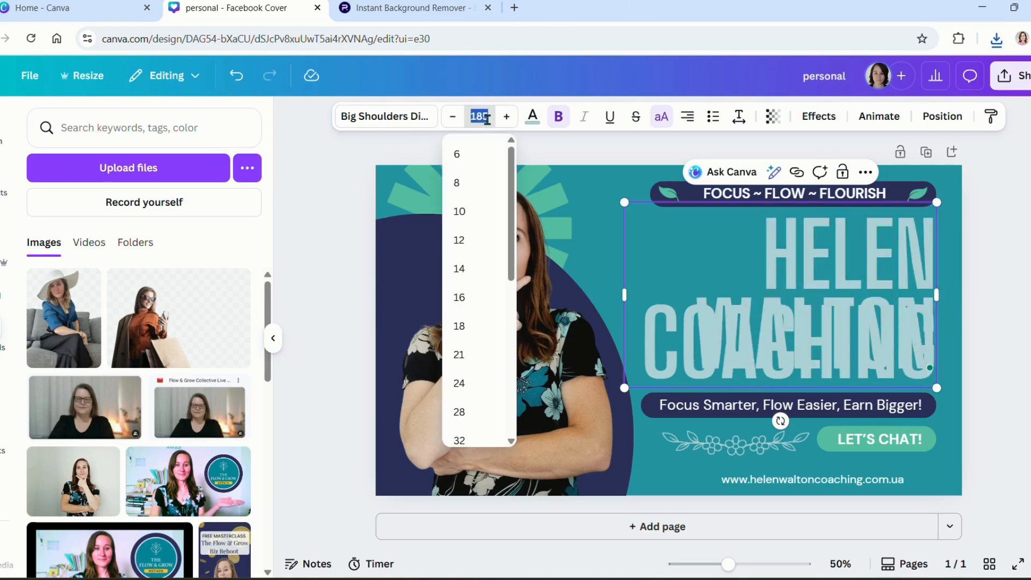
text(150)
key(Return)
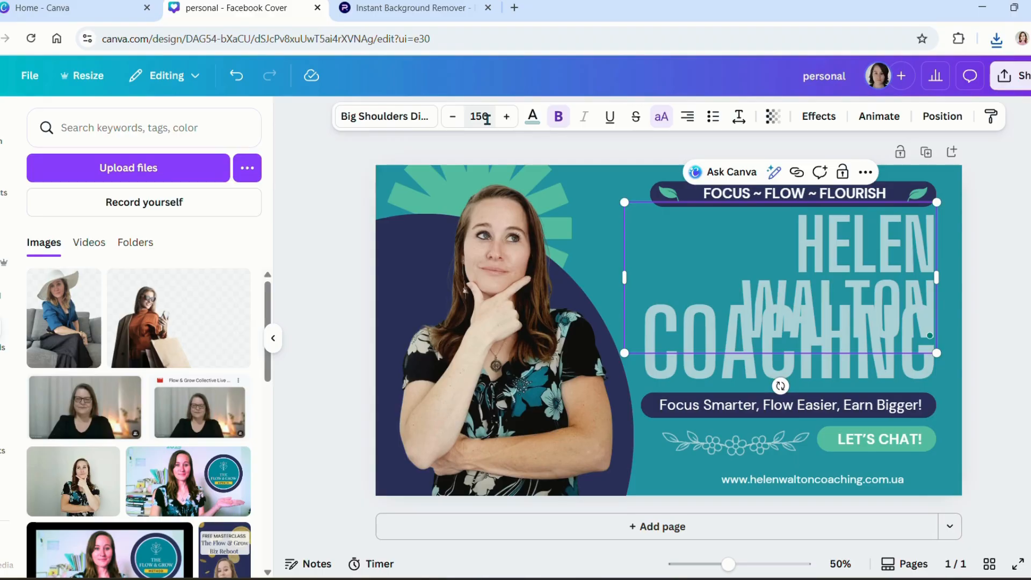
click(487, 117)
text(120)
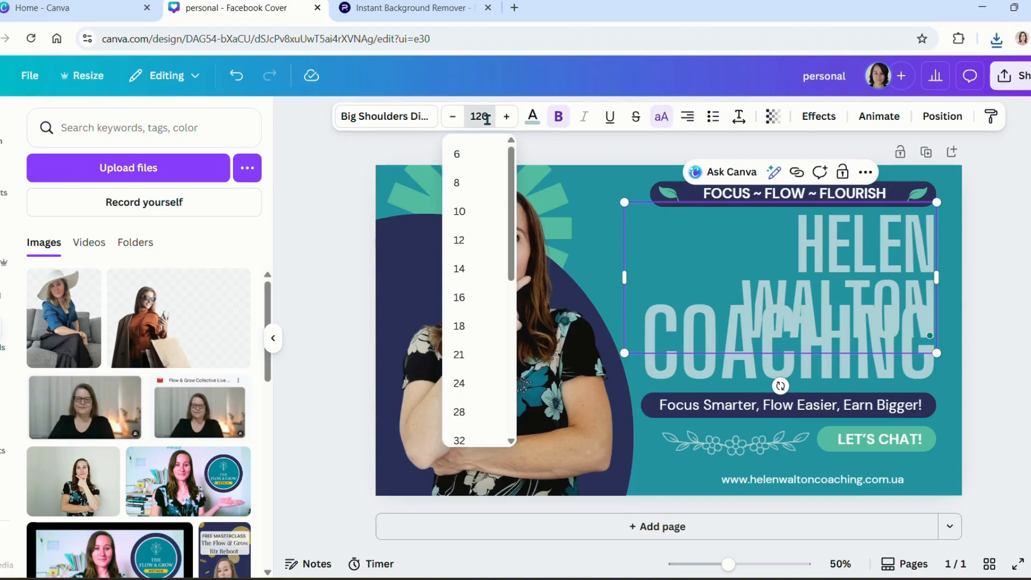
key(Return)
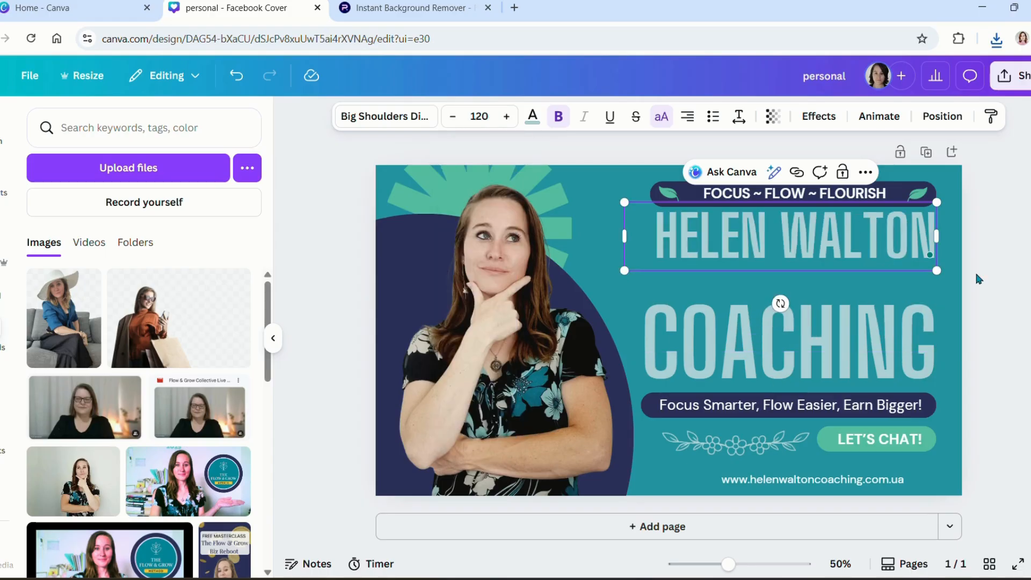
Step: Resize the name to about 125 and move it just above COACHING
drag(623, 202, 599, 190)
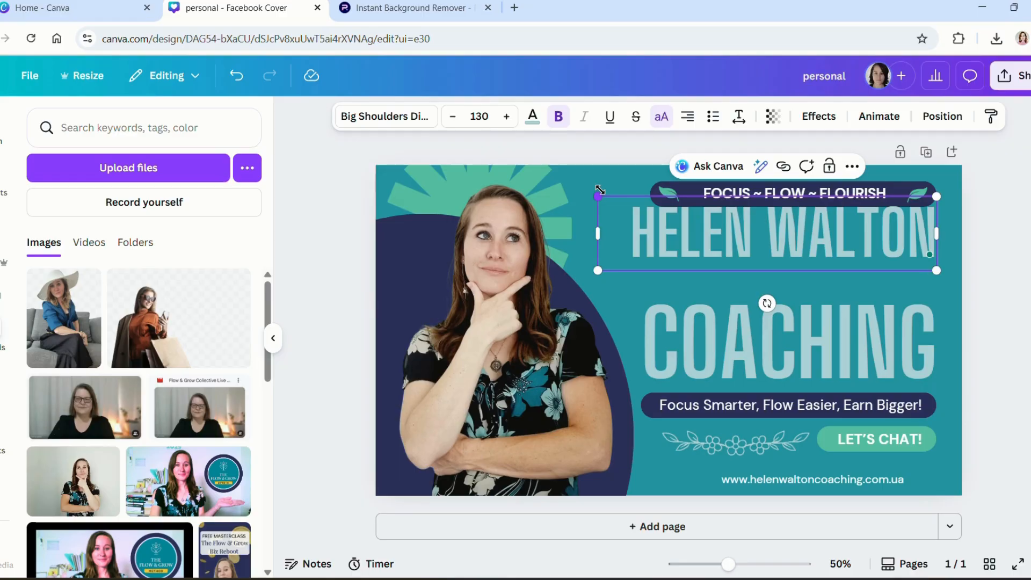
click(990, 221)
click(900, 223)
drag(899, 224, 899, 261)
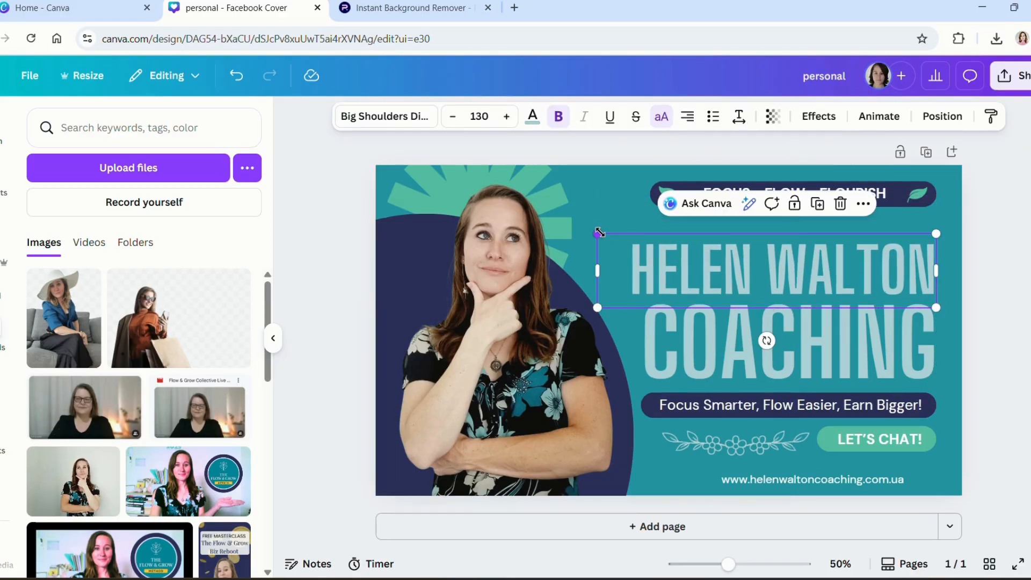
drag(599, 232, 611, 236)
click(1028, 319)
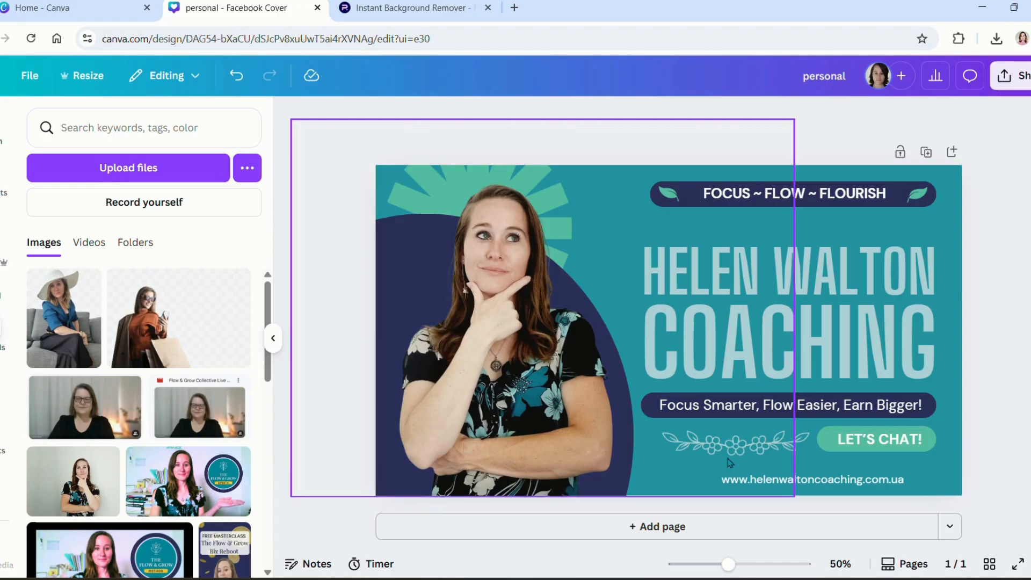
Step: Delete the stray leaf ornament beside the LET'S CHAT! button
click(749, 452)
key(Escape)
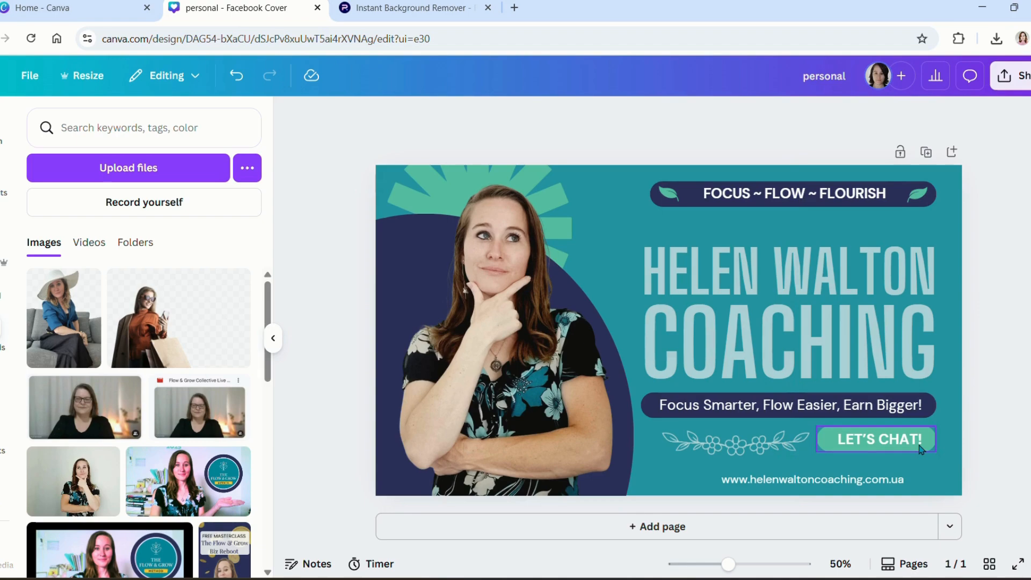
click(802, 445)
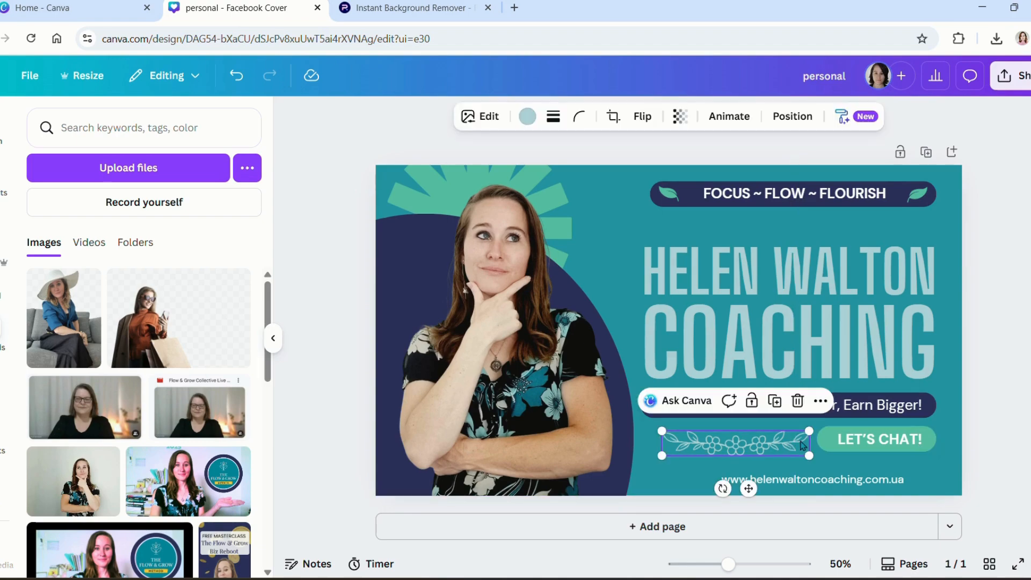
click(808, 274)
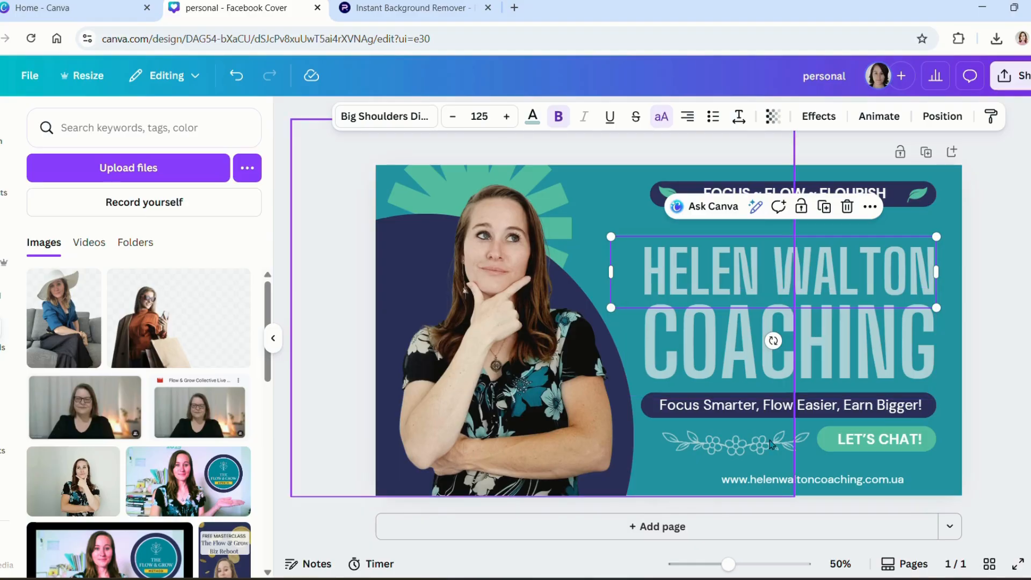
click(807, 439)
key(Delete)
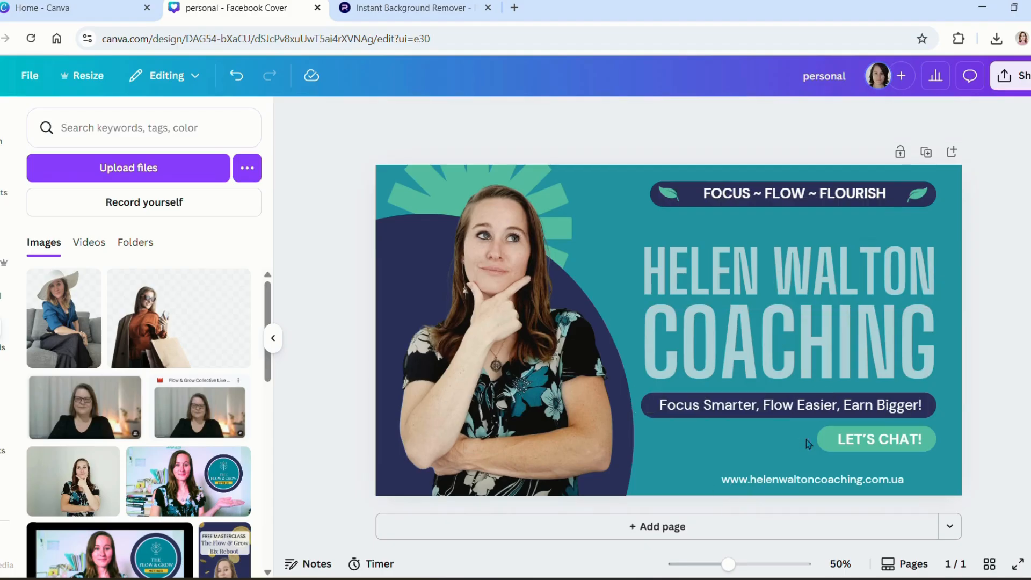
Step: Widen the LET'S CHAT! text box and centre the text on the green button
click(829, 446)
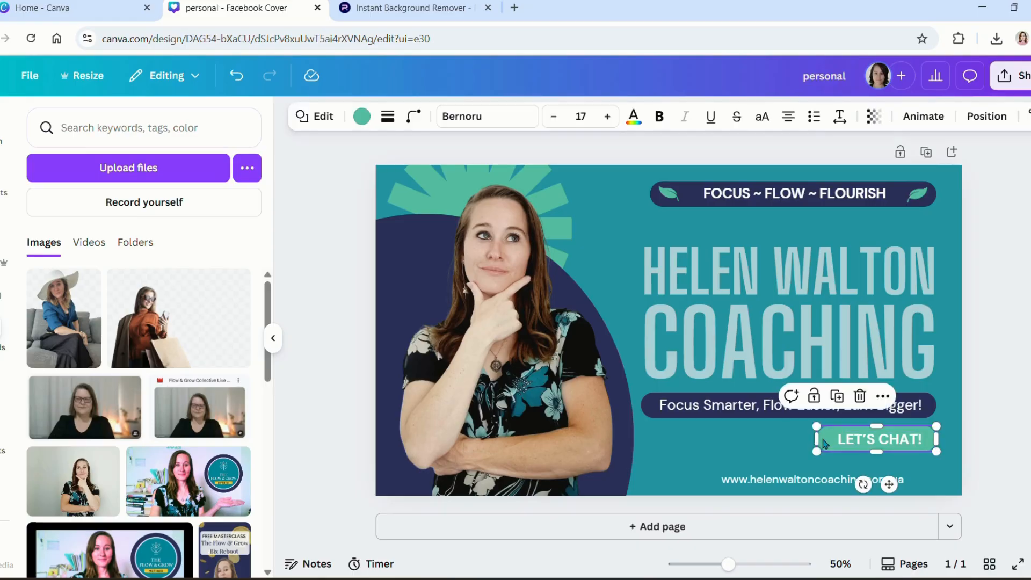
drag(817, 440, 694, 440)
click(868, 441)
drag(868, 440, 783, 442)
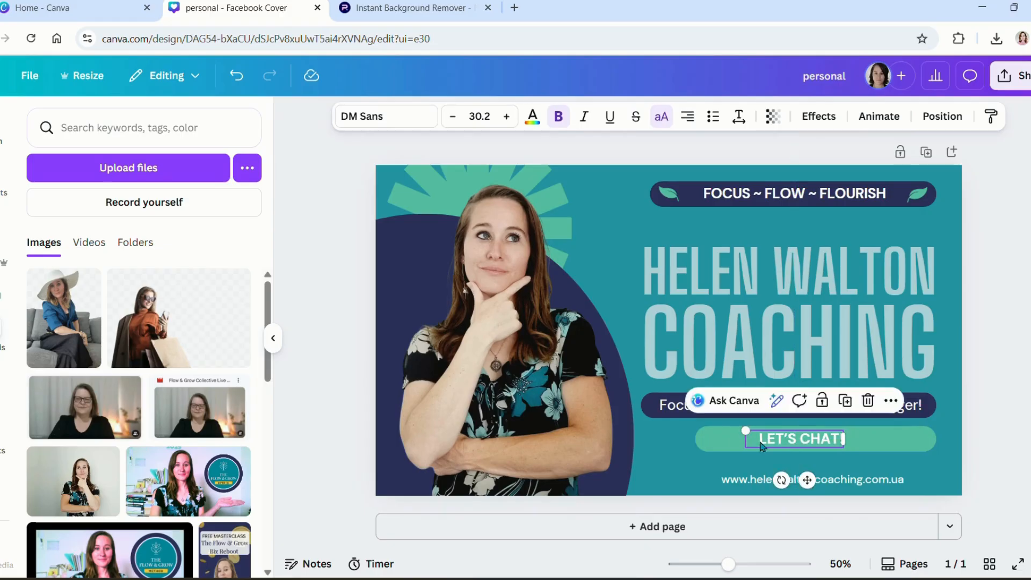
click(824, 306)
Step: Narrow the green button from both sides to fit the text, then group shape and text
click(933, 443)
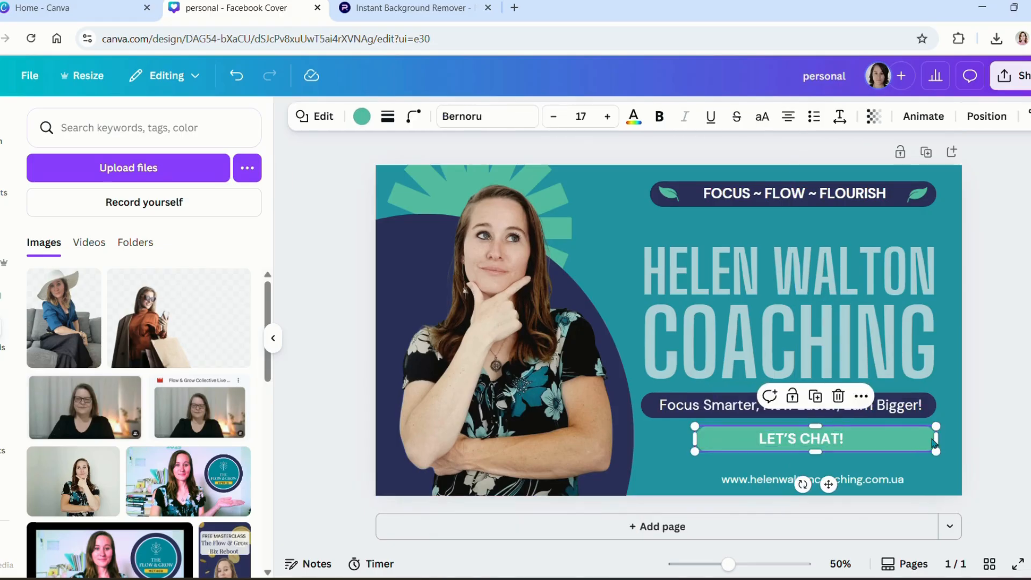
drag(928, 440, 850, 440)
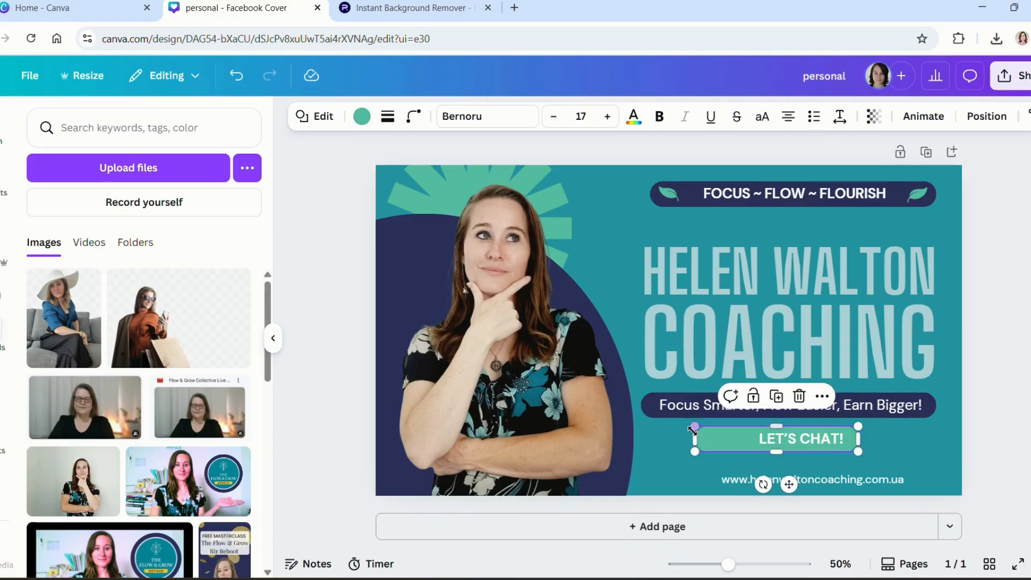
drag(703, 437, 754, 438)
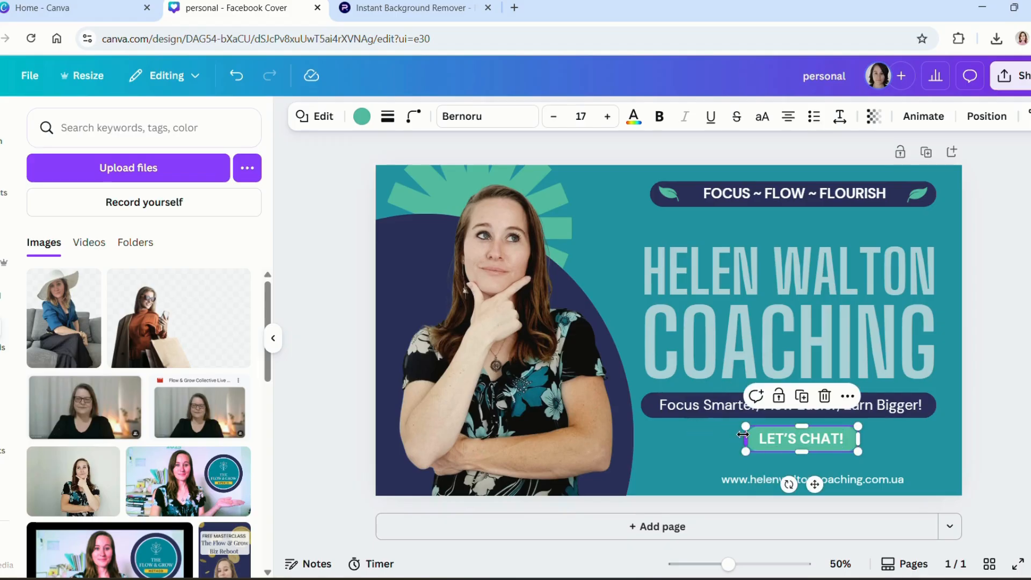
shift+click(792, 447)
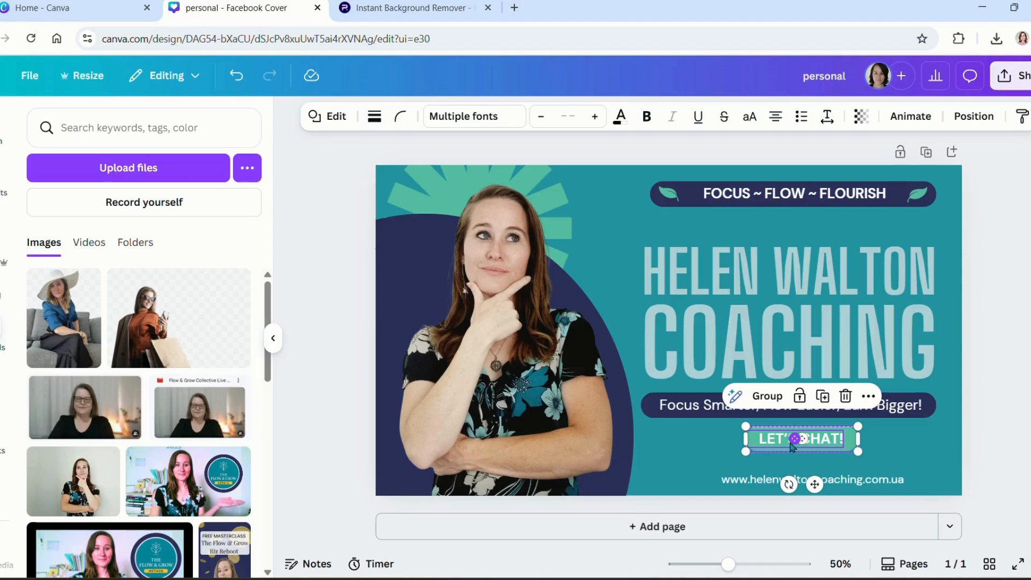
click(771, 396)
key(Escape)
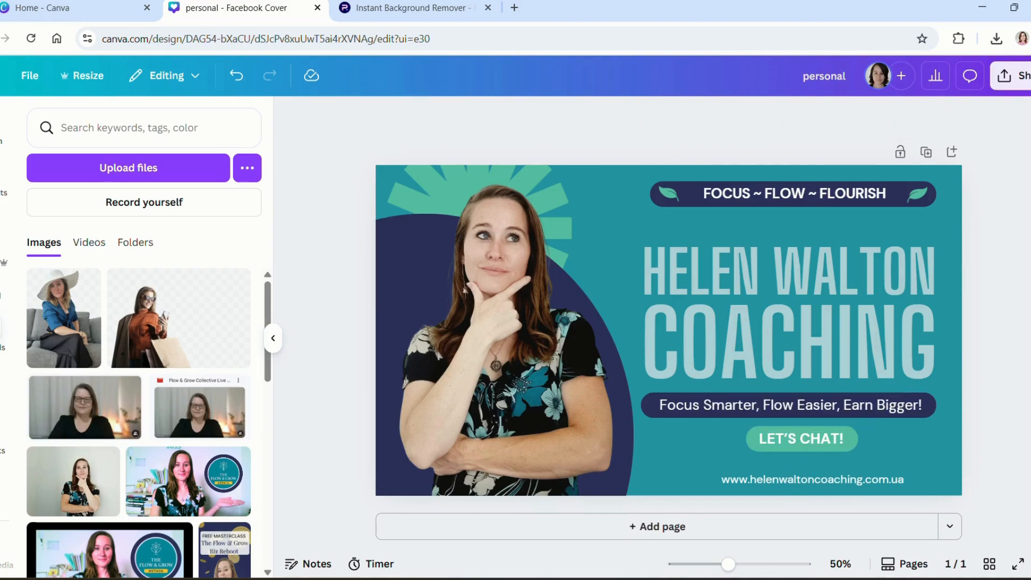
Step: Centre the LET'S CHAT! button group under the tagline and duplicate the page as Page 2
click(808, 444)
mouse_move(807, 443)
mouse_down()
mouse_move(728, 465)
mouse_move(805, 444)
mouse_up()
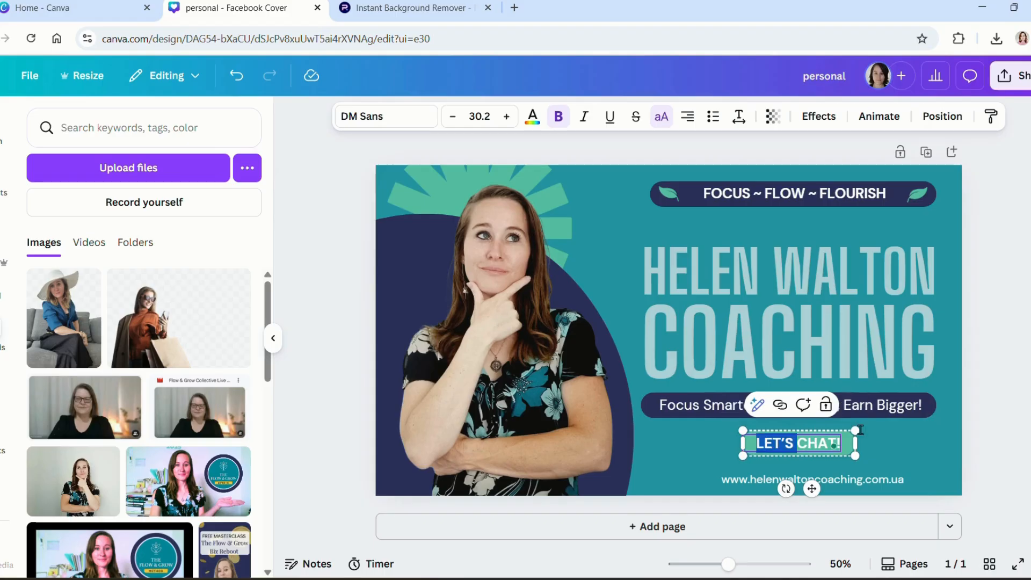
click(968, 417)
click(850, 450)
key(Left)
key(Left)
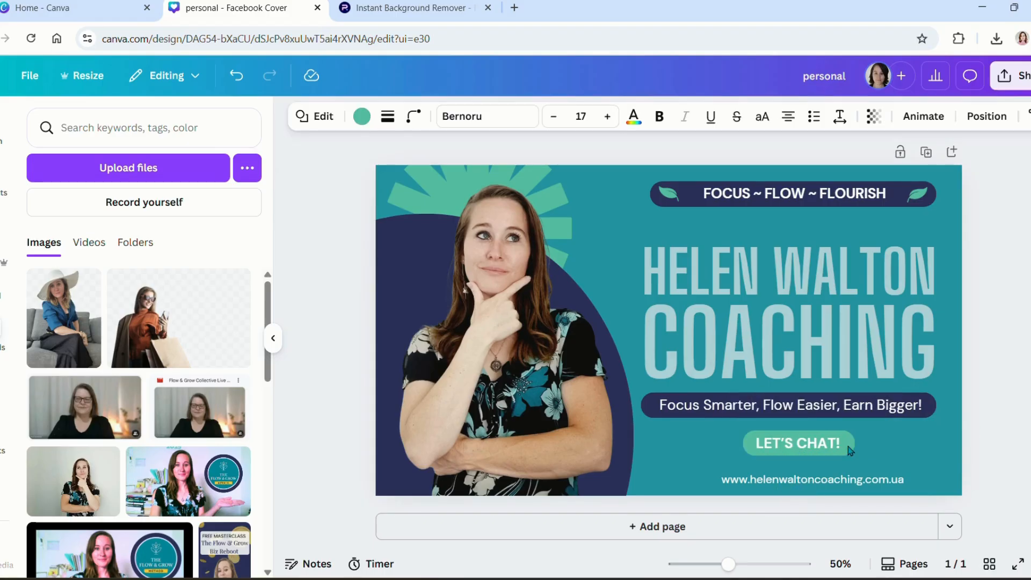
key(Left)
key(Left)
key(Left)
key(Left)
key(Left)
key(Left)
key(Left)
key(Left)
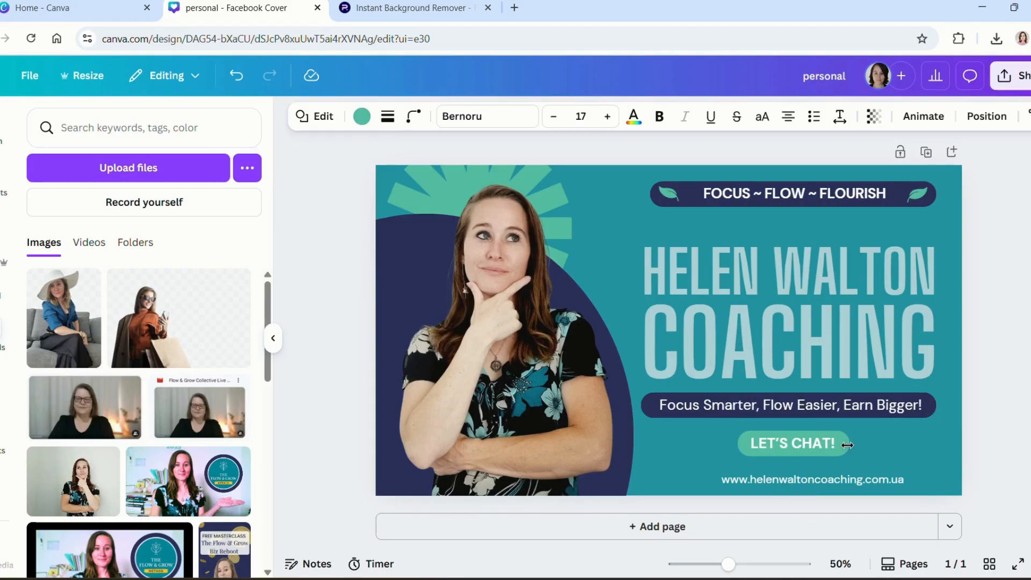
click(1013, 275)
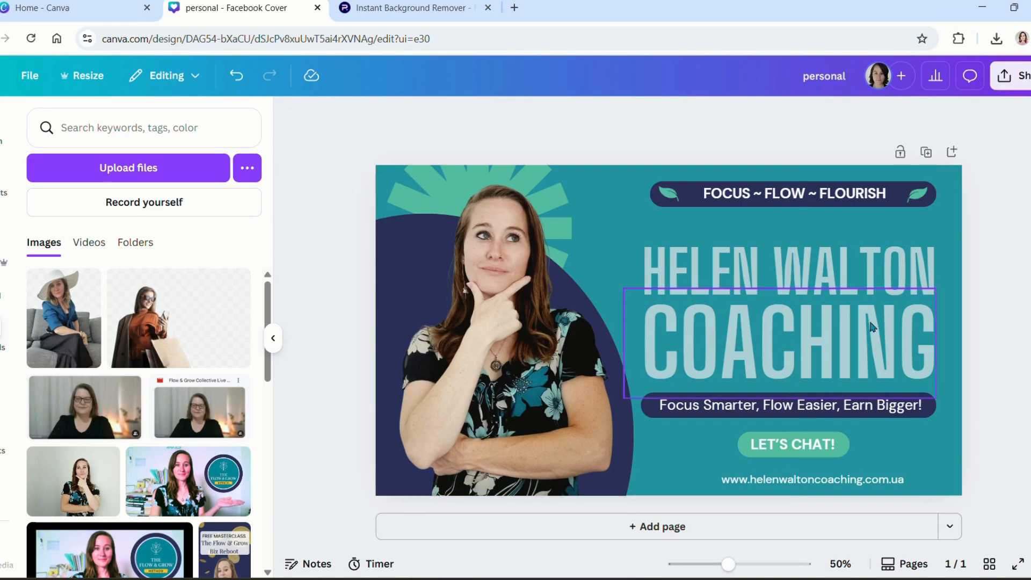
click(925, 152)
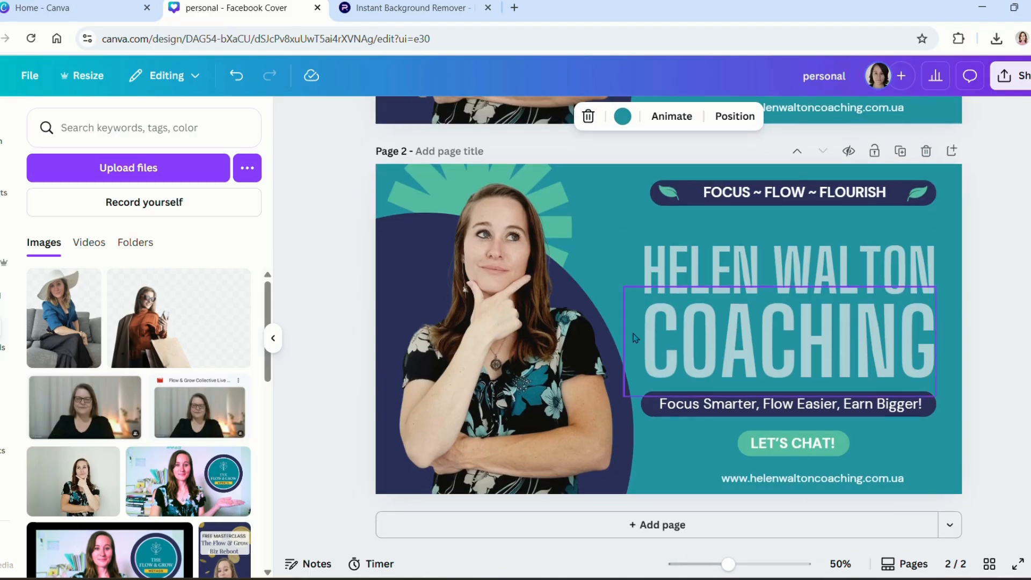
Step: Shrink the coach's photo on Page 2 from its top-left corner and shift it slightly right
click(539, 343)
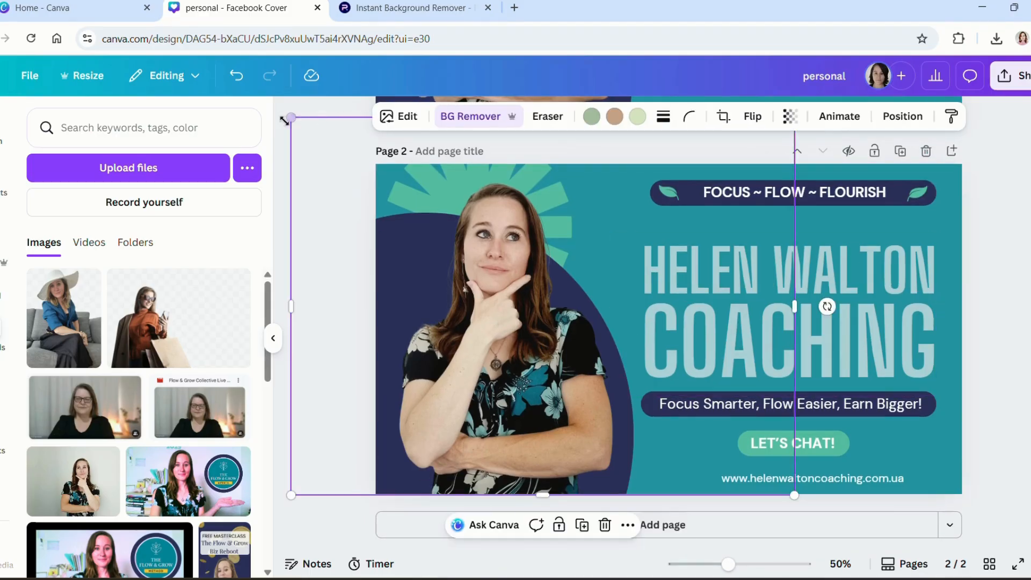
drag(291, 117, 326, 144)
drag(504, 313, 514, 313)
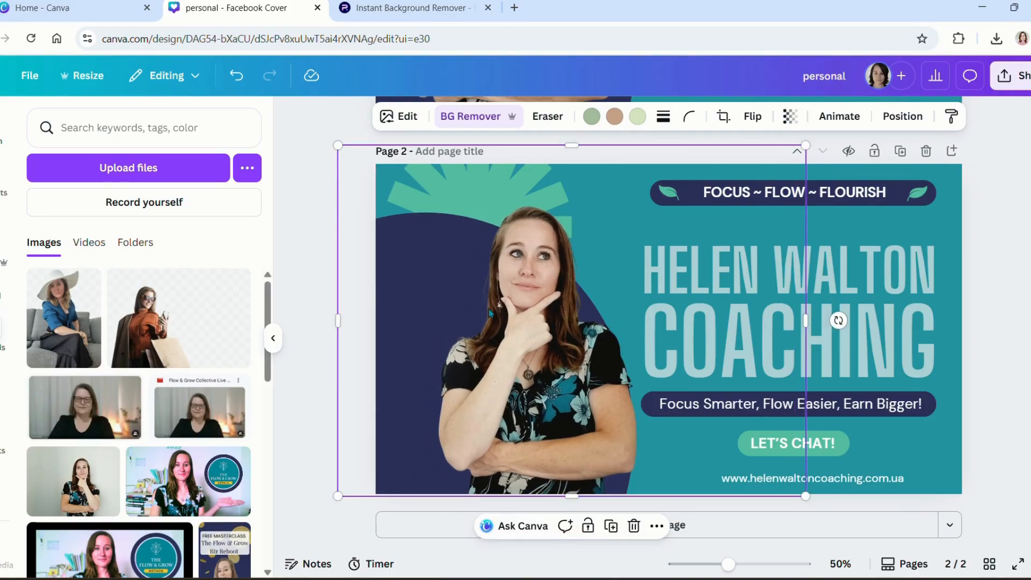
click(310, 250)
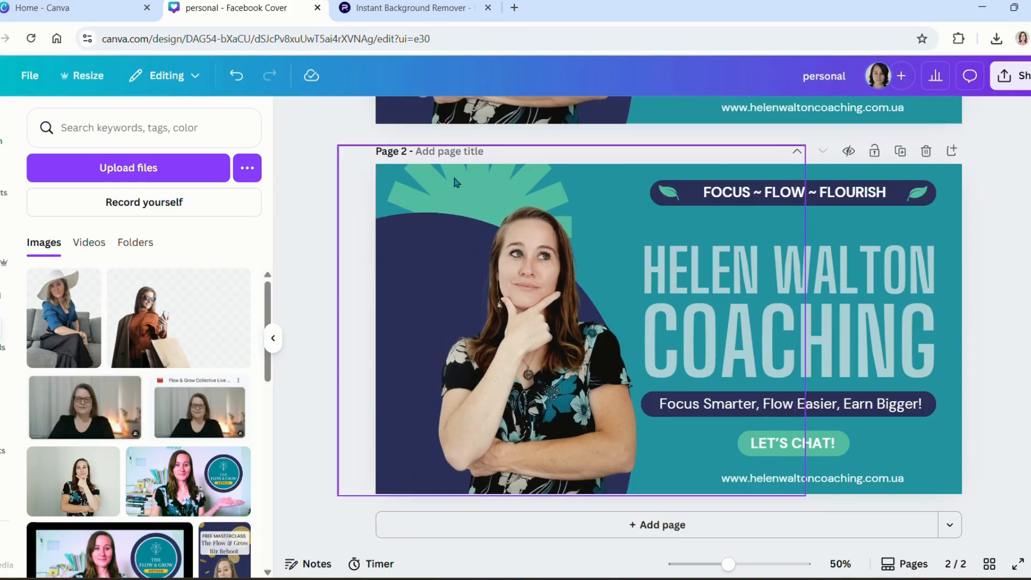
click(617, 269)
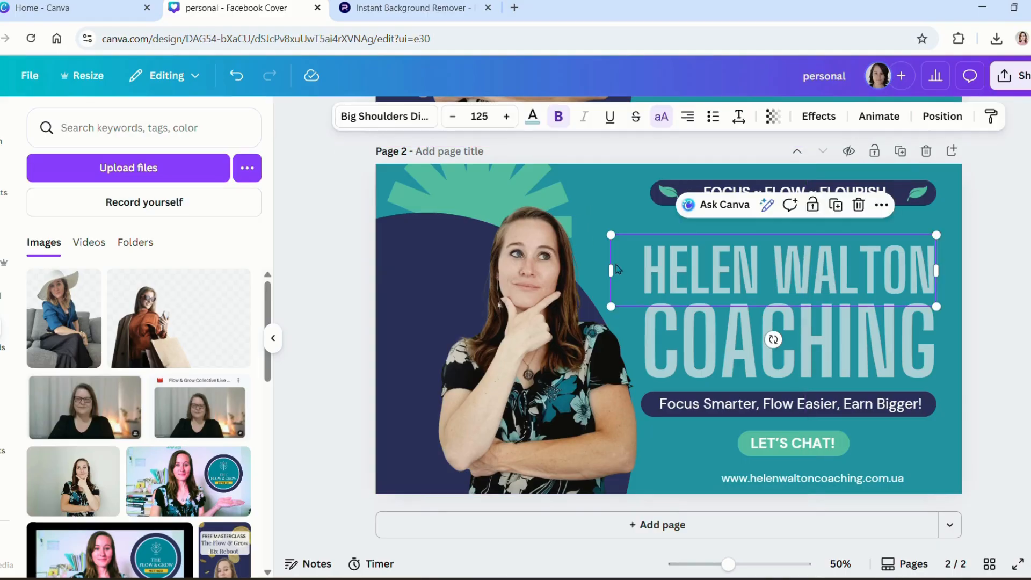
Step: Select the FOCUS ~ FLOW ~ FLOURISH banner elements together, then clear the selection
click(479, 286)
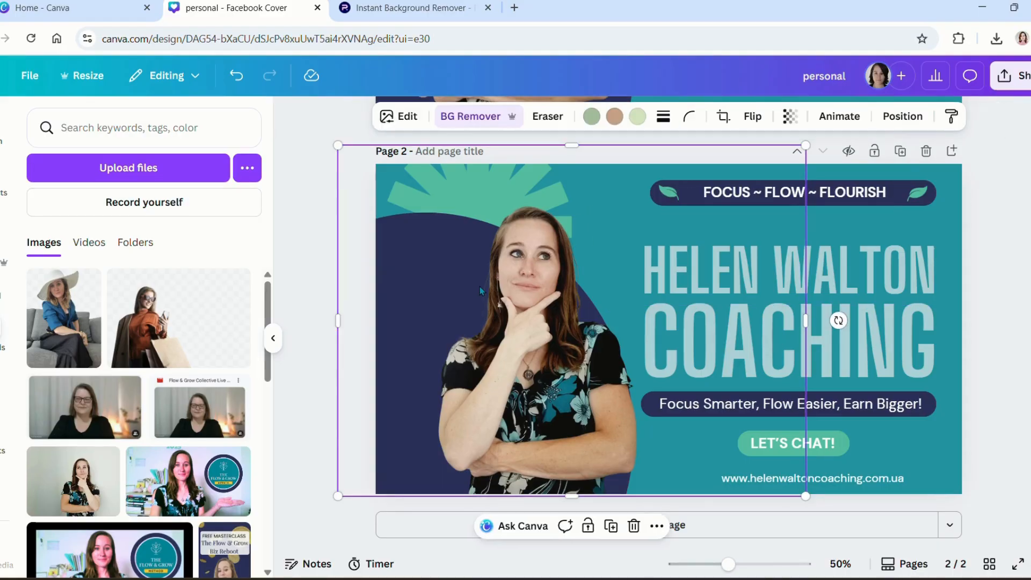
click(899, 192)
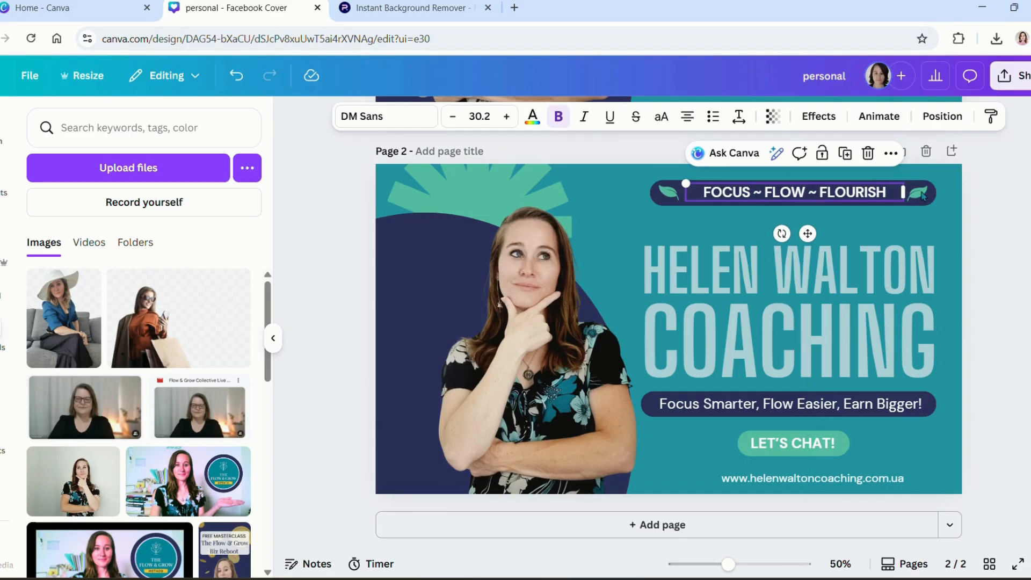
drag(996, 224, 601, 168)
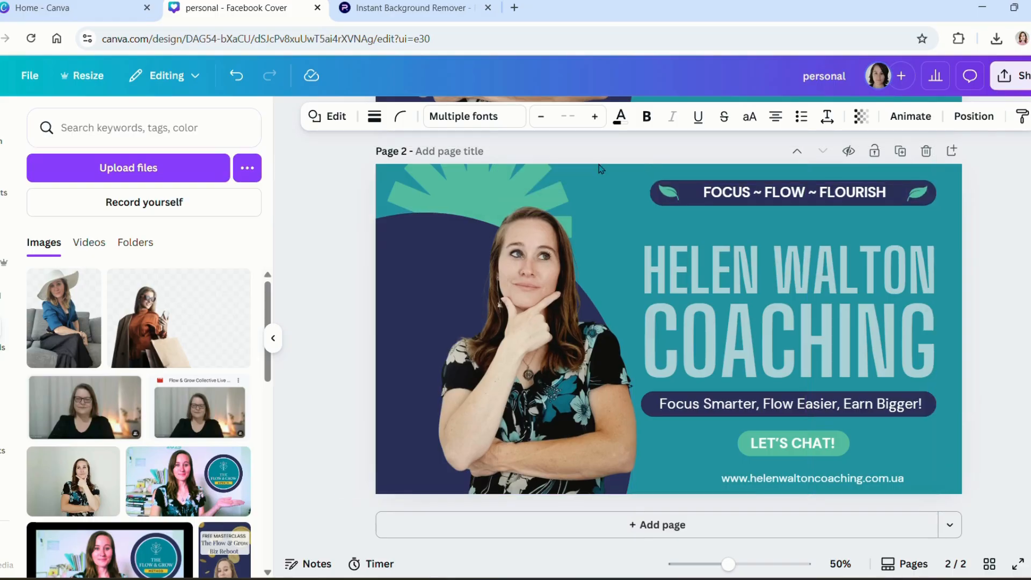
scroll(847, 352, up, 5)
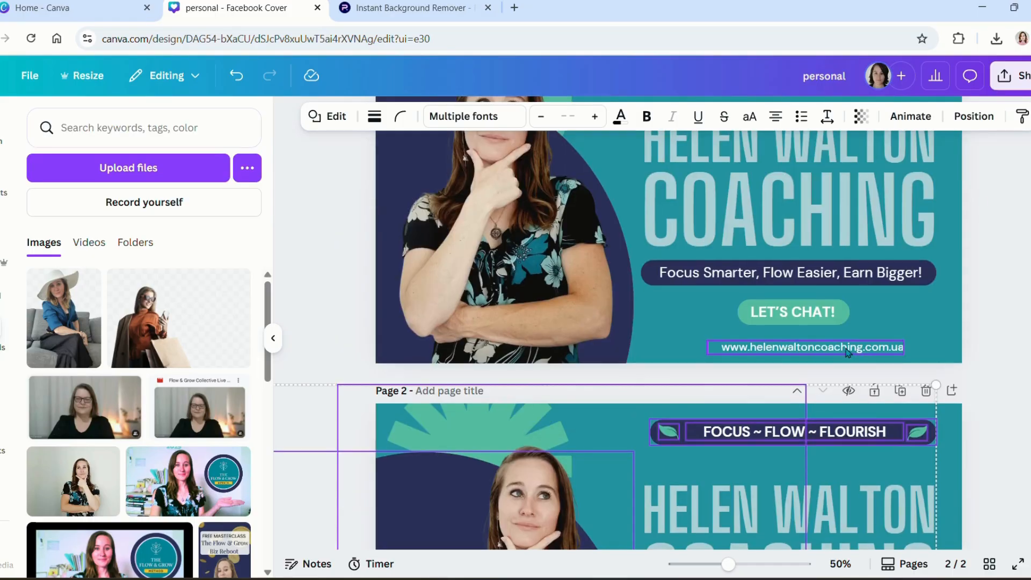
scroll(847, 352, up, 2)
scroll(848, 353, down, 5)
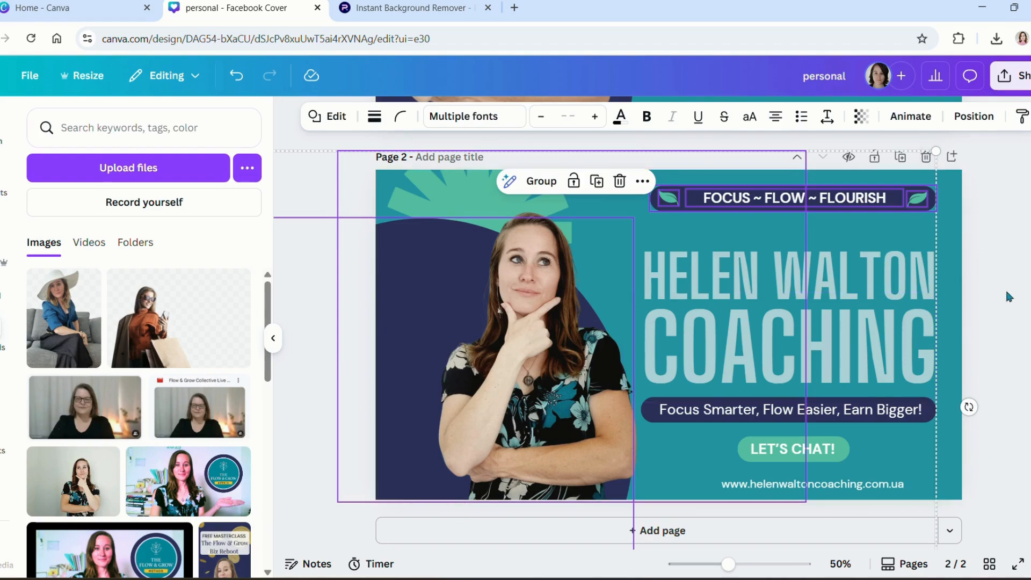
scroll(658, 357, up, 1)
scroll(777, 260, up, 6)
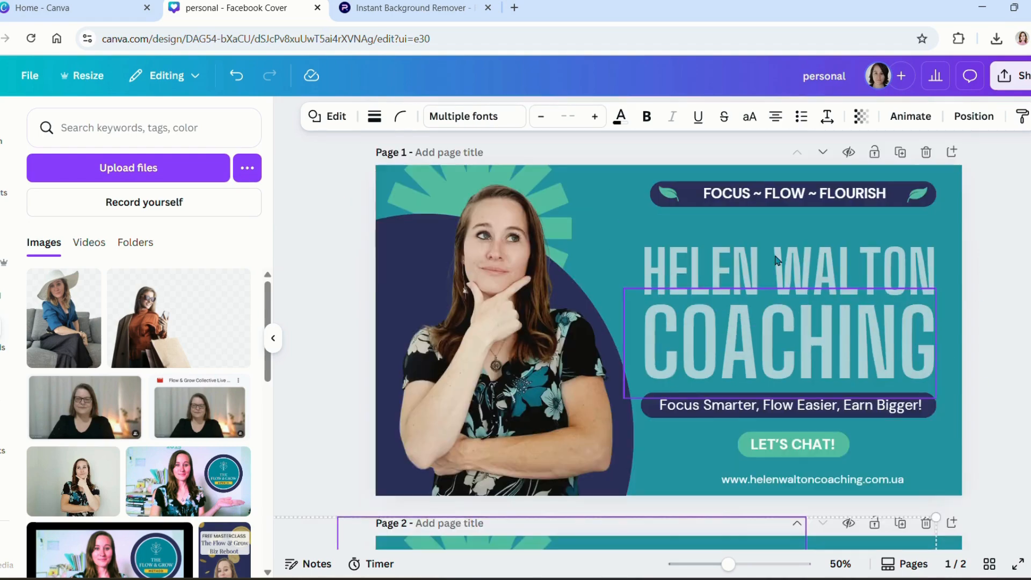
click(1018, 247)
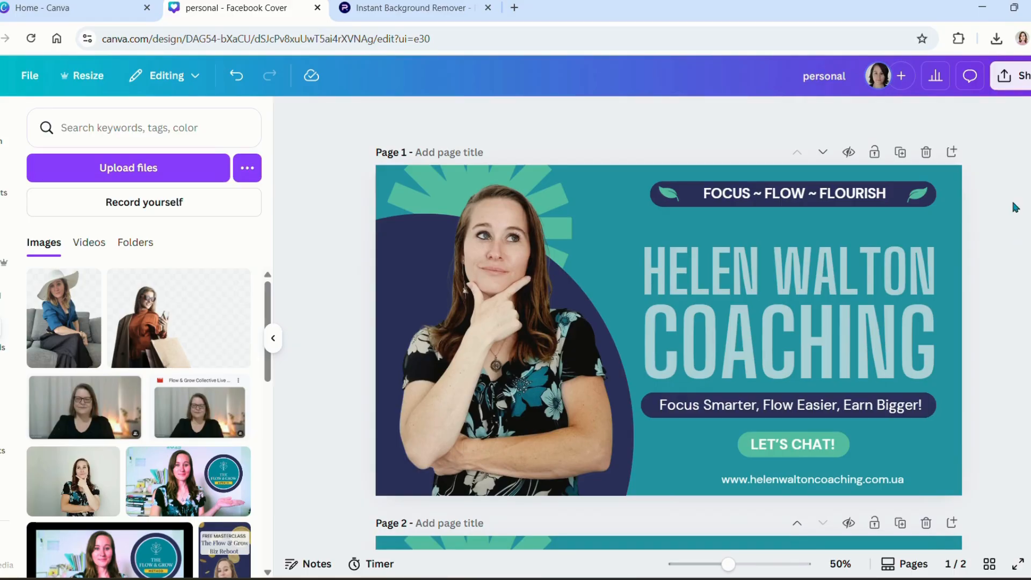
Step: Download only the current page, Page 1, as a PNG file
click(1010, 75)
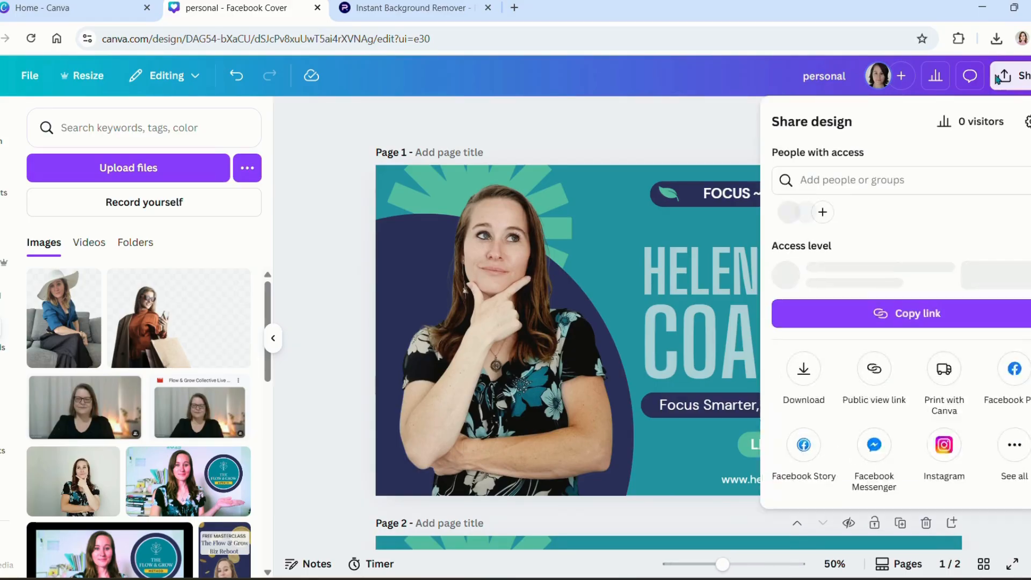
click(802, 376)
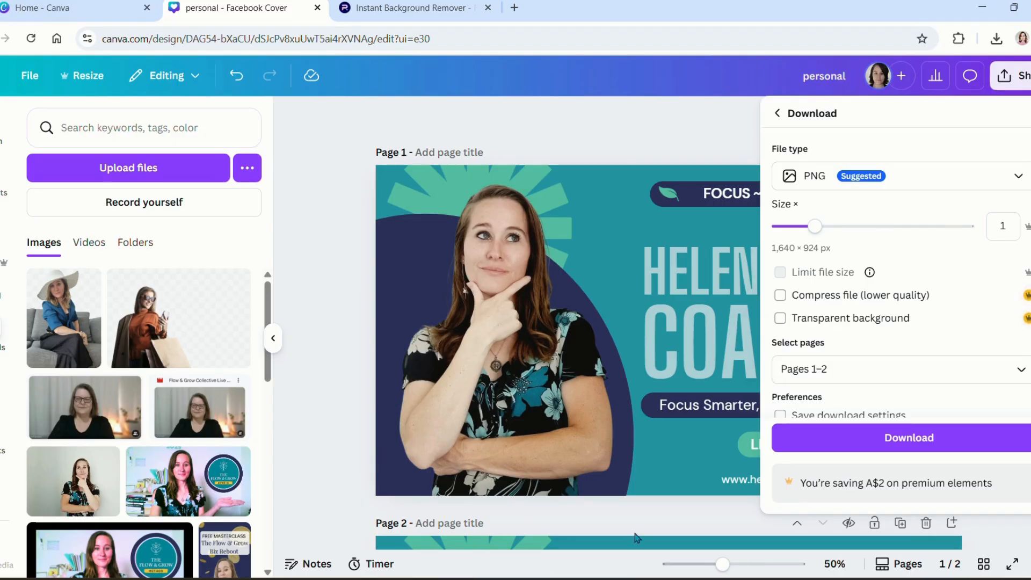
click(1021, 370)
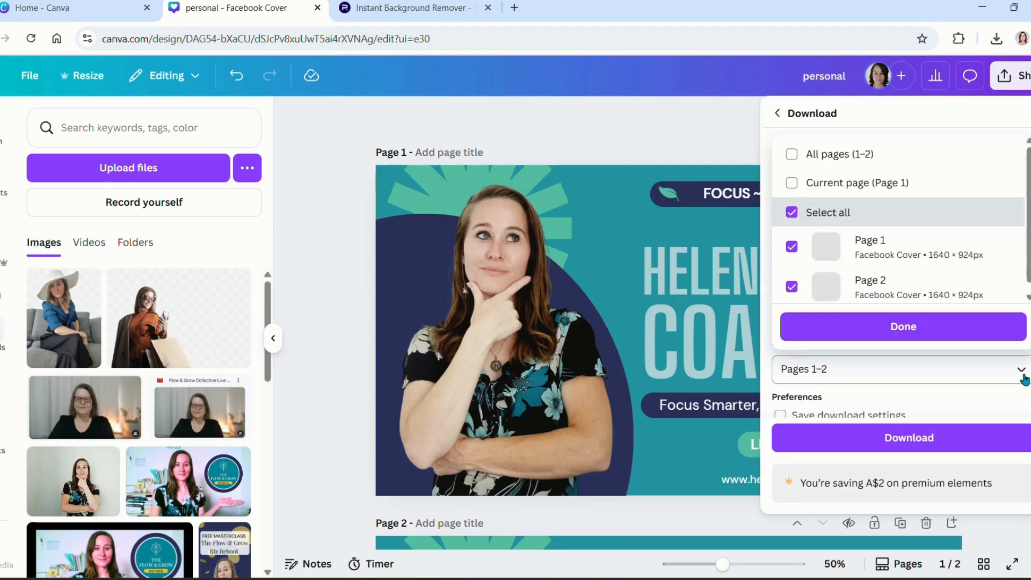
click(791, 180)
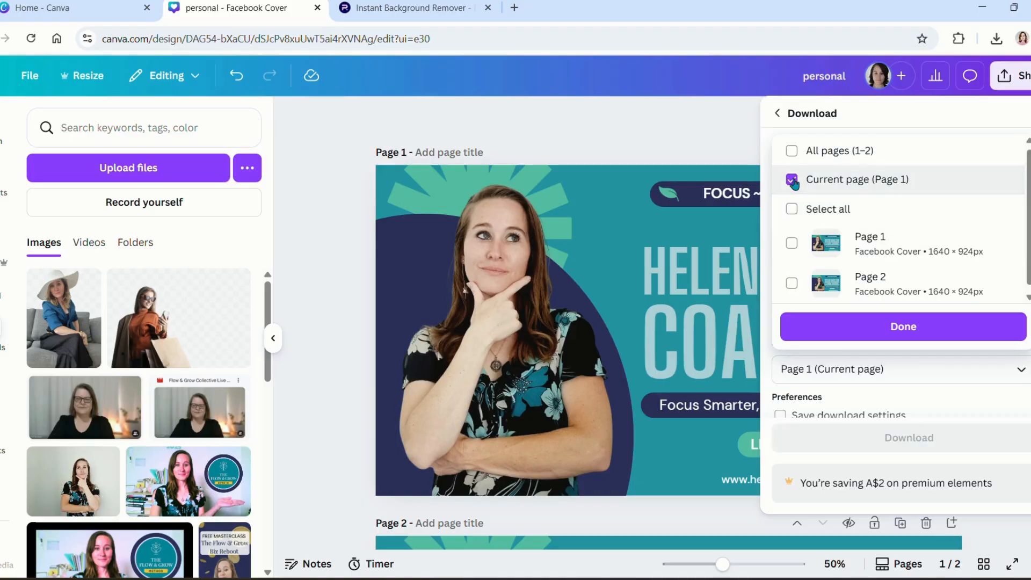
click(835, 329)
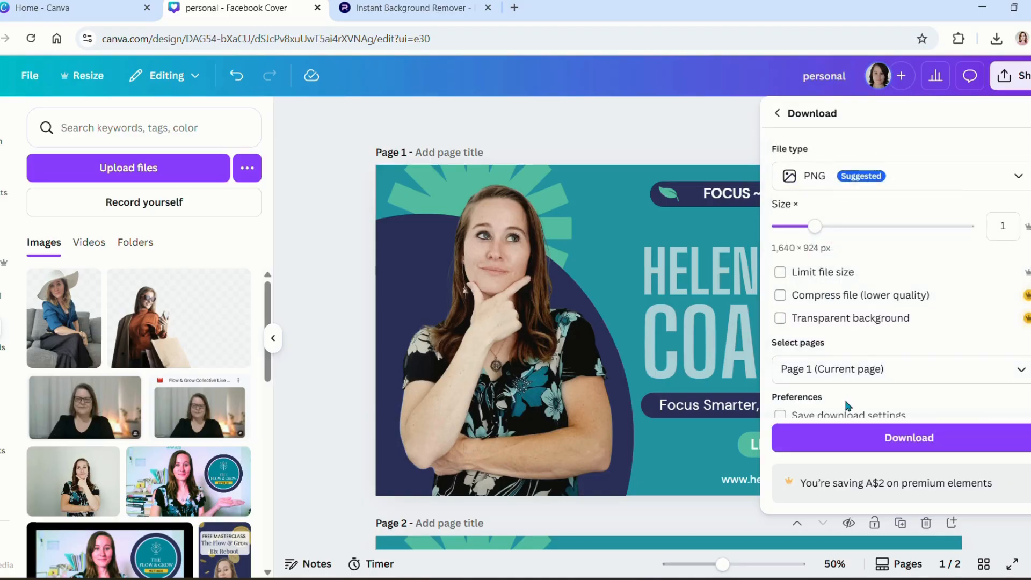
click(840, 438)
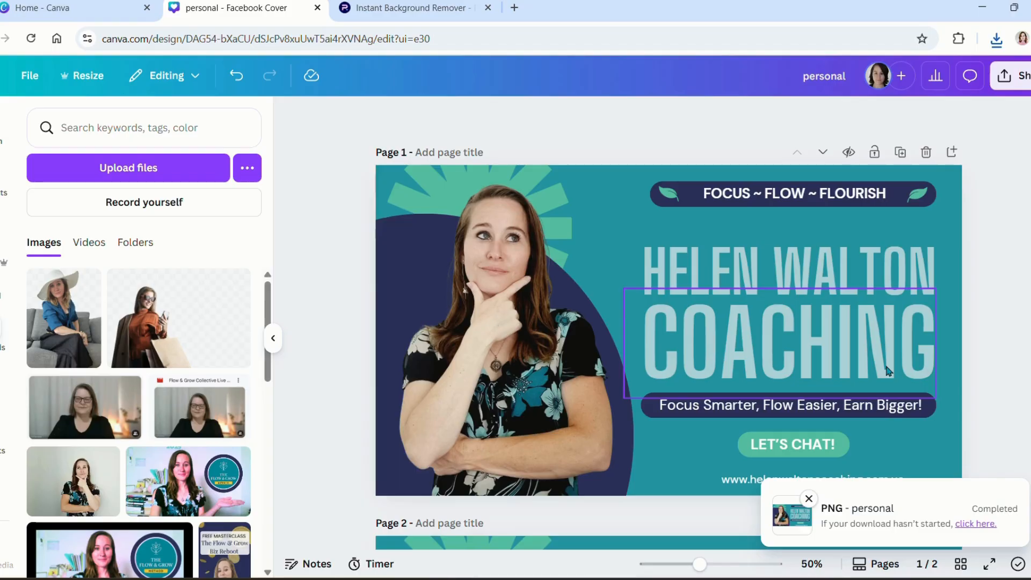
click(110, 12)
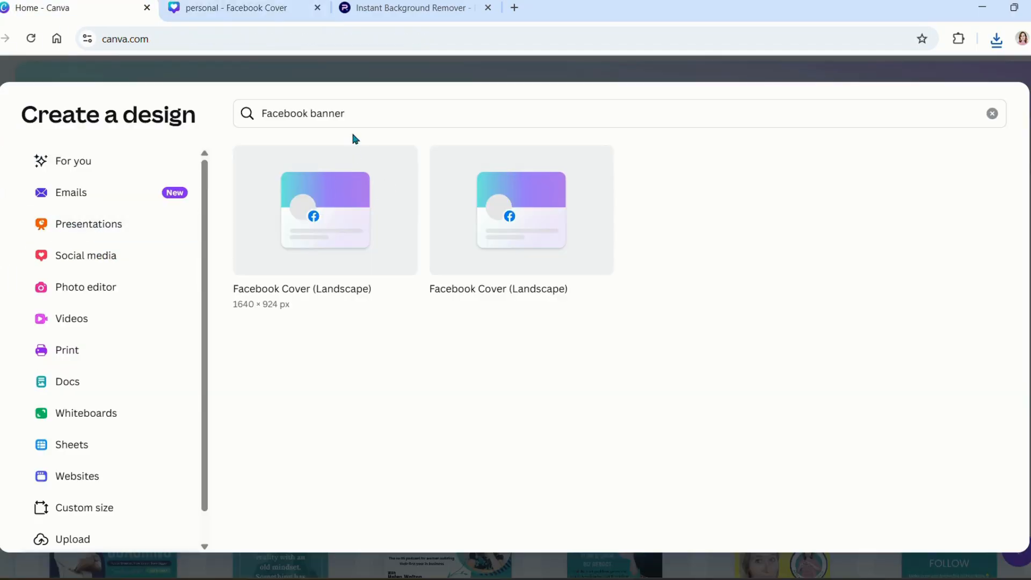
Step: Open a new blank Facebook Cover (Landscape) design from the first result
click(333, 220)
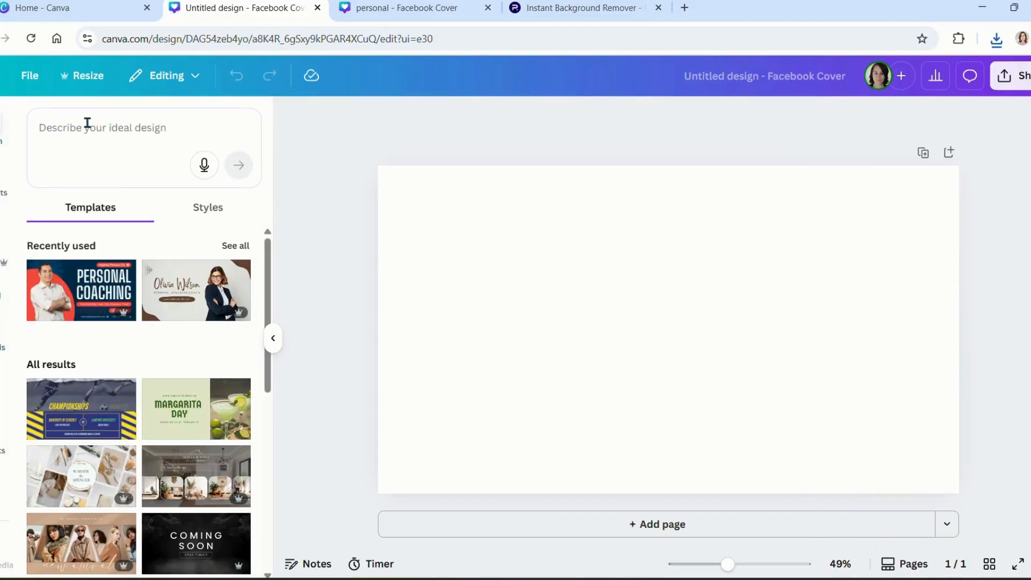
Step: Search templates for 'New Product Launch', then 'New Product Launch bandles', and browse results
click(87, 123)
text(nEW)
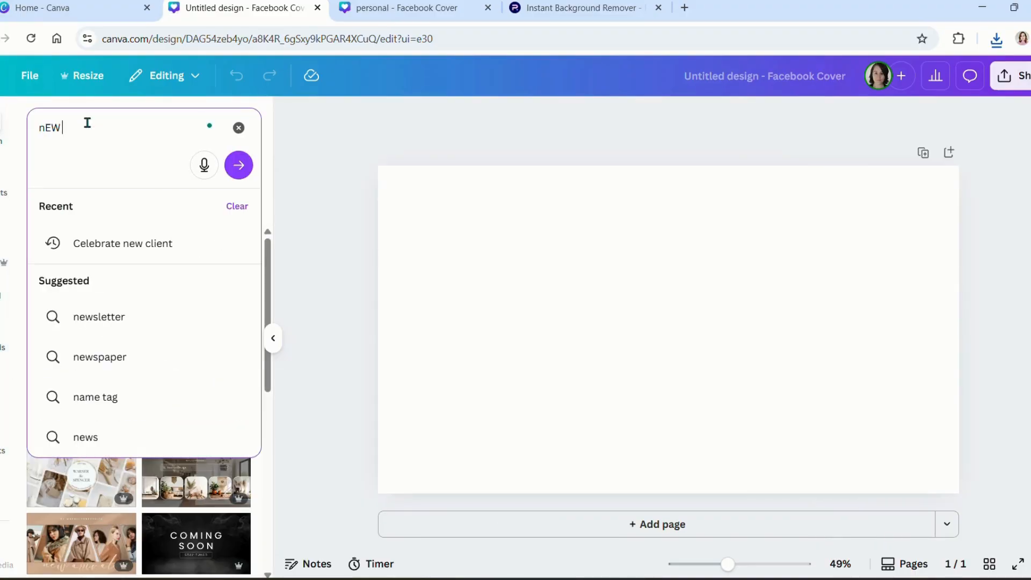
key(BackSpace)
key(BackSpace)
key(BackSpace)
text(New)
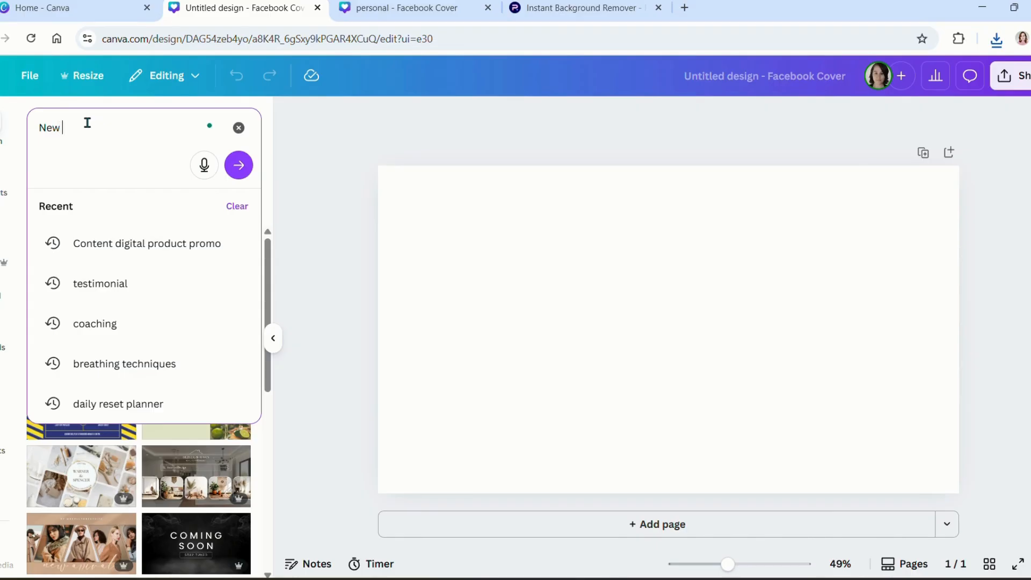
text( Product Launch)
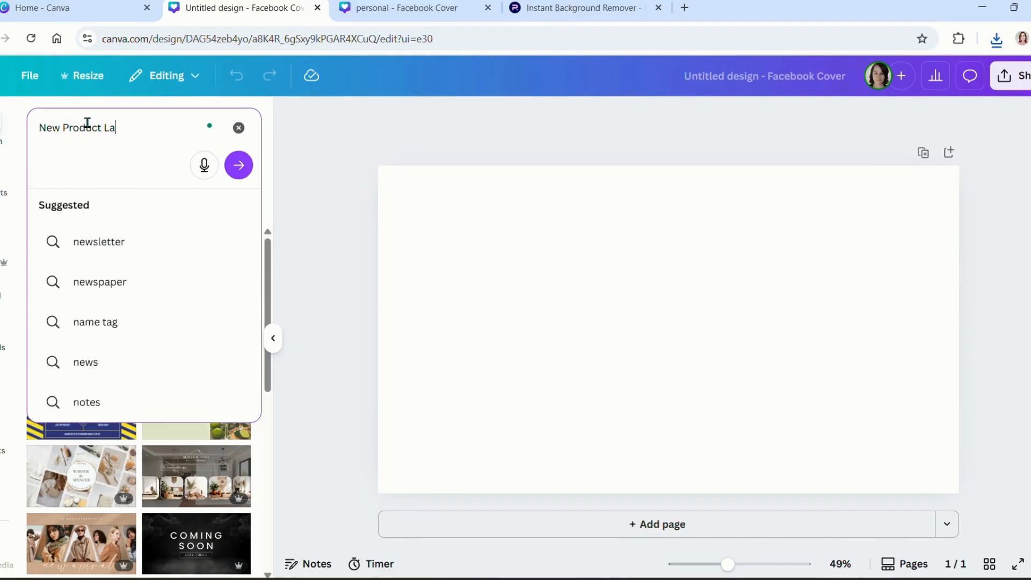
key(Return)
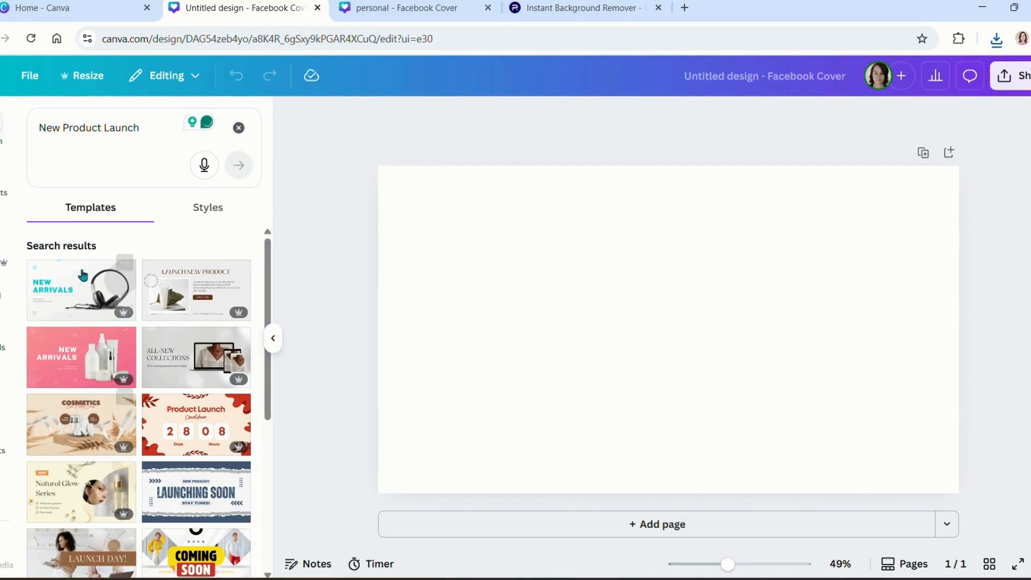
click(145, 124)
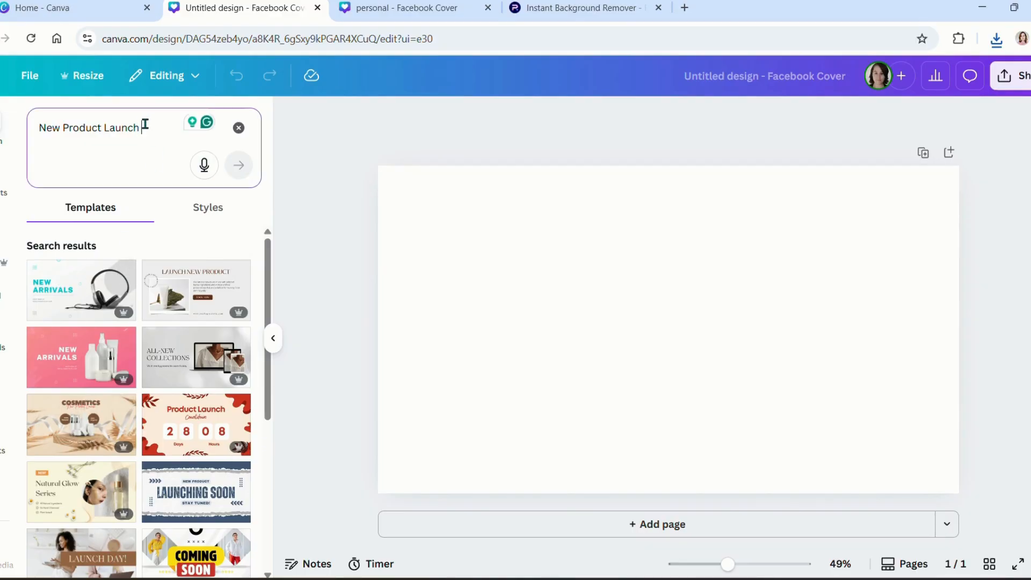
text(ban)
text(dles)
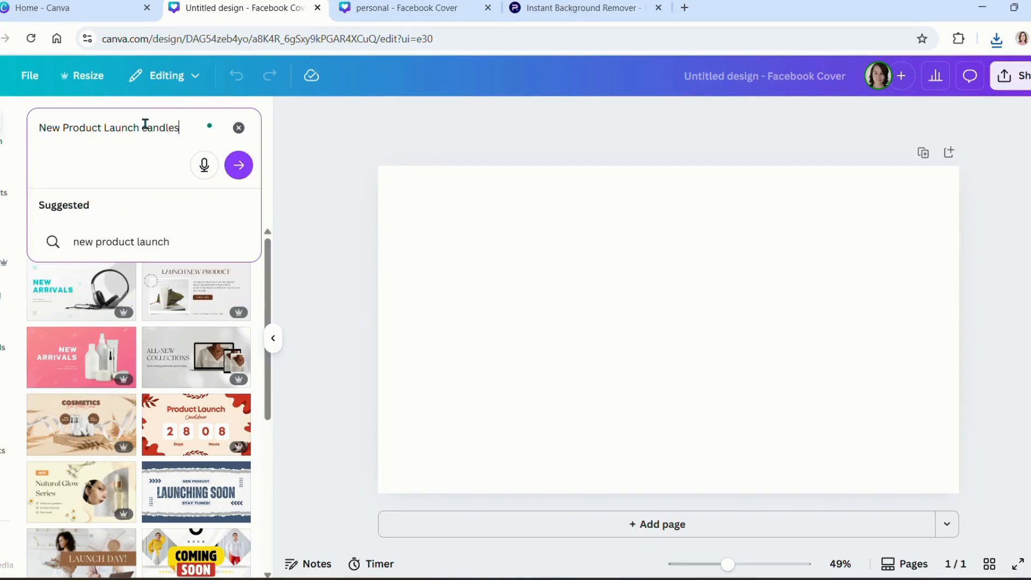
key(Return)
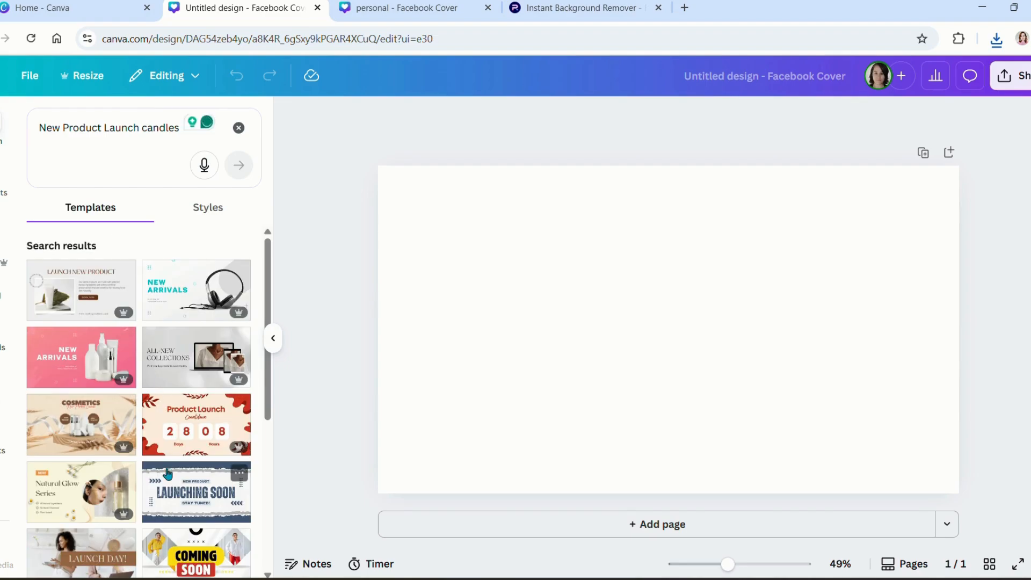
scroll(172, 397, down, 7)
scroll(169, 473, down, 5)
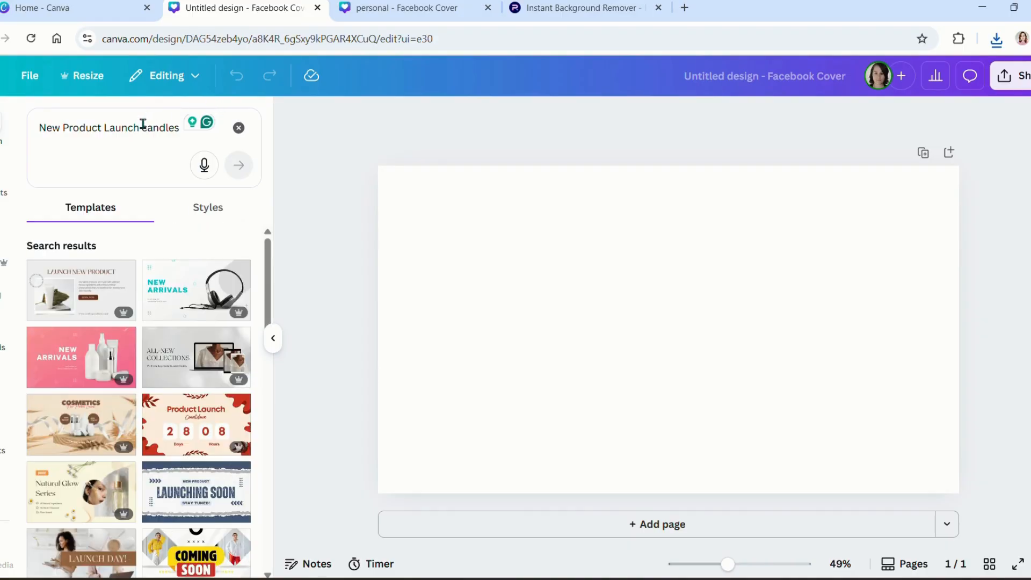
Step: Replace the query with 'New coaching program launch' and scroll through the template results
click(142, 124)
triple_click(143, 124)
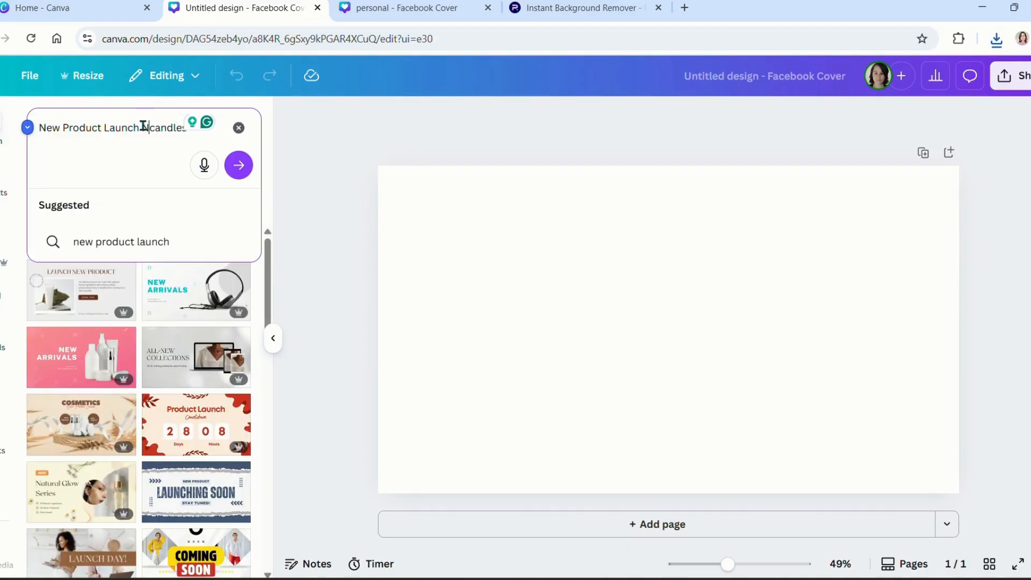
text(New c)
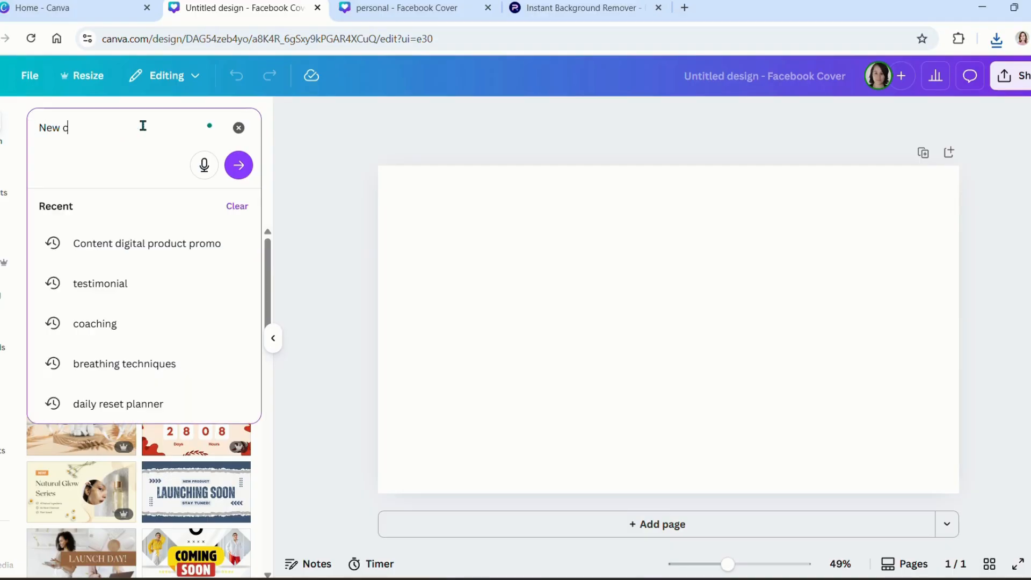
text(oaching program)
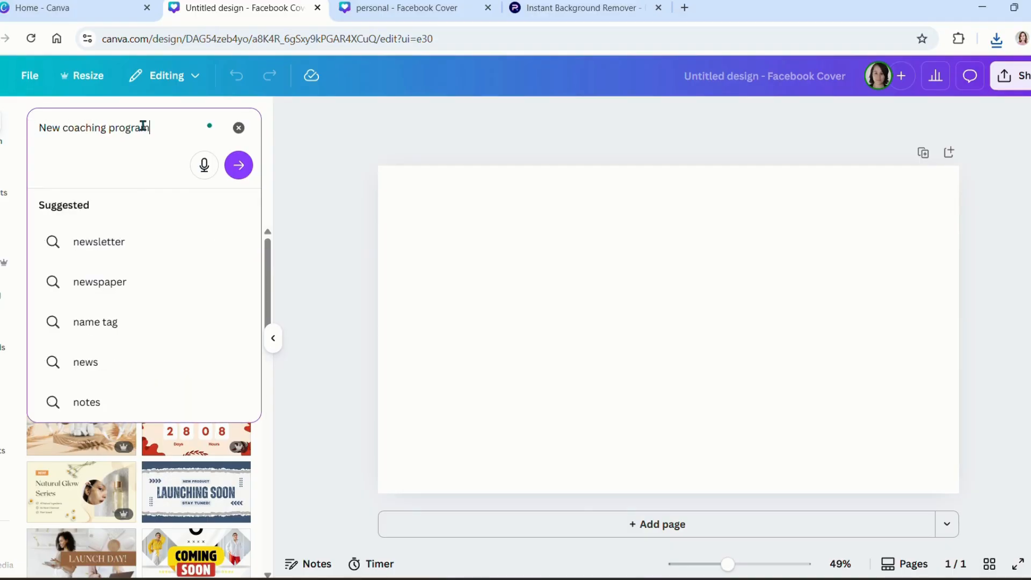
text( launch)
key(Return)
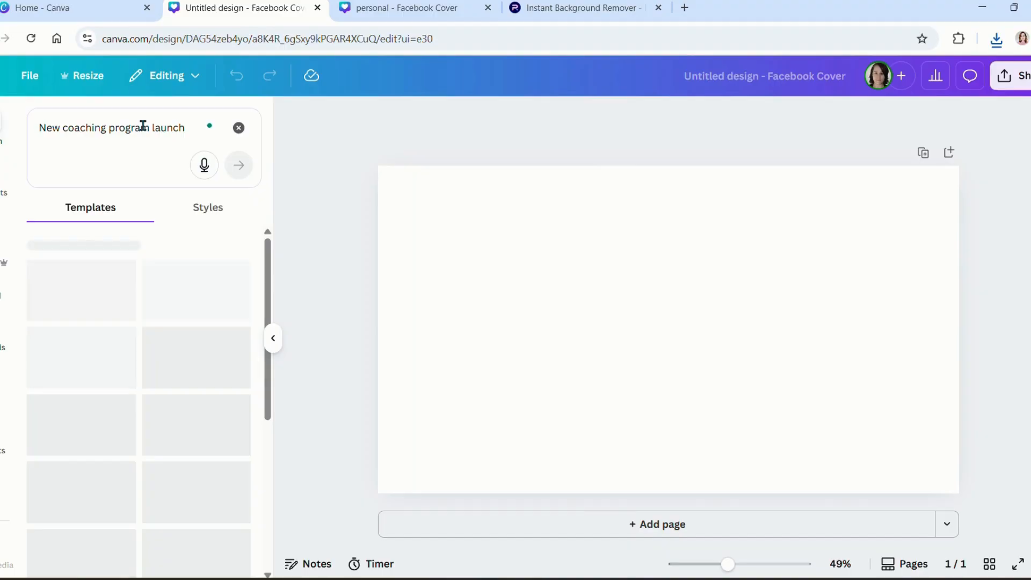
scroll(127, 457, down, 5)
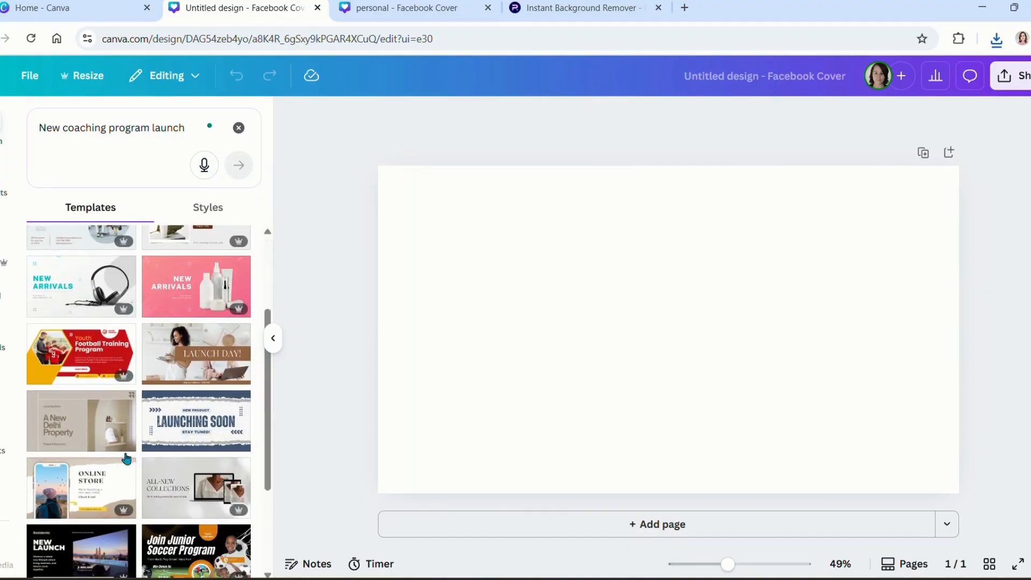
scroll(127, 457, down, 5)
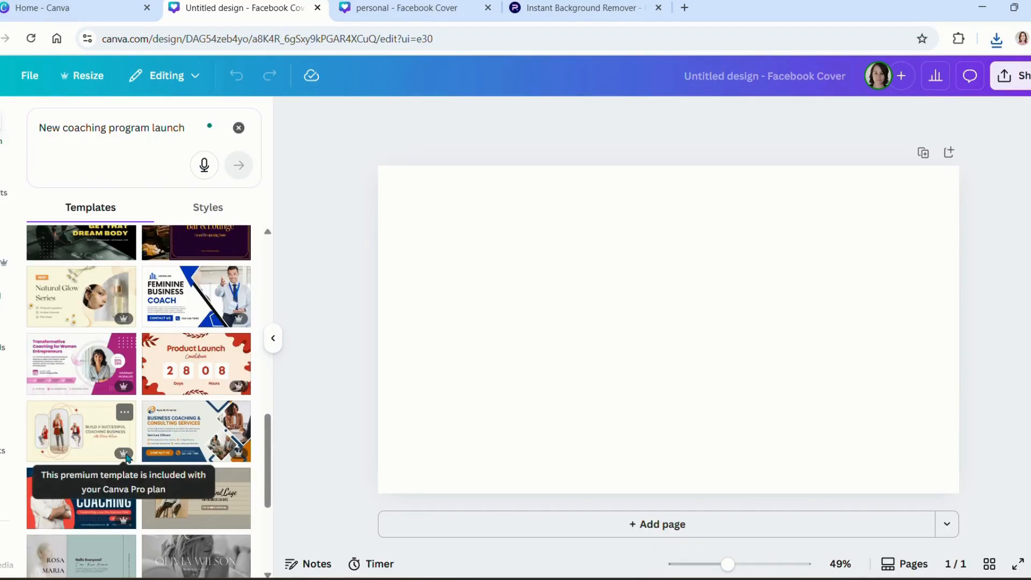
scroll(128, 458, down, 8)
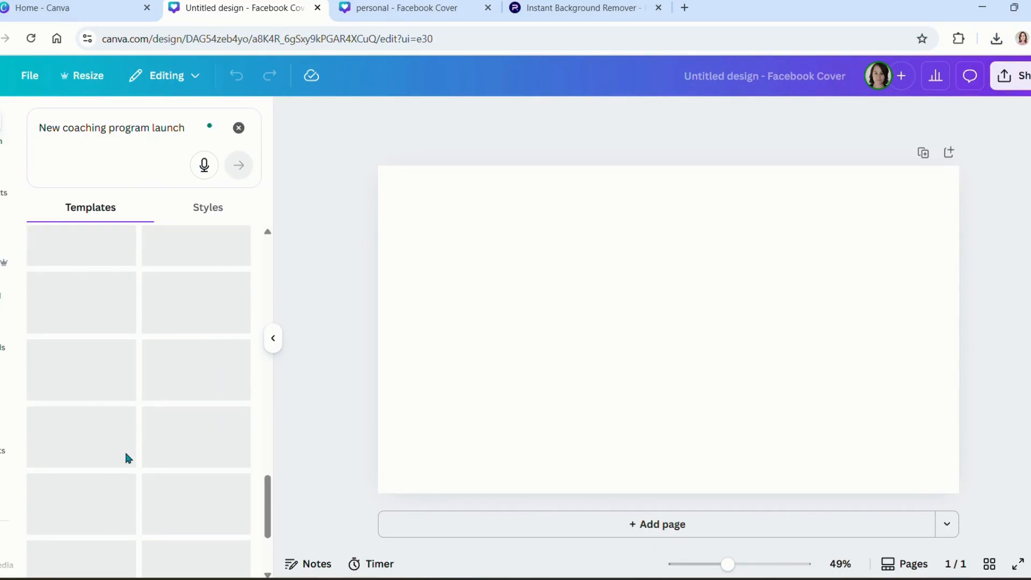
scroll(125, 457, up, 5)
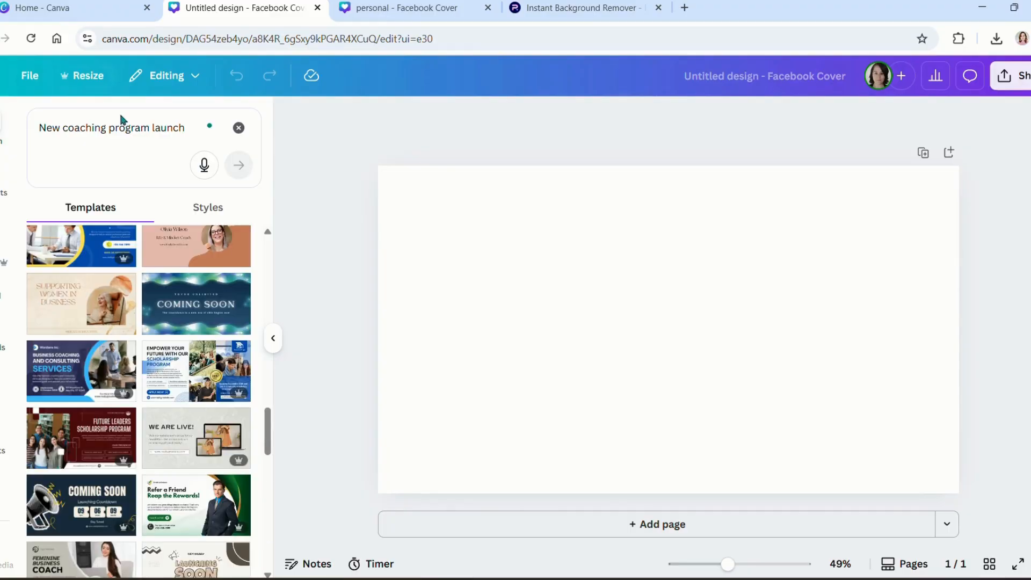
click(116, 127)
Step: Search templates for 'relaxation vibes' and scroll the results
key(ctrl+a)
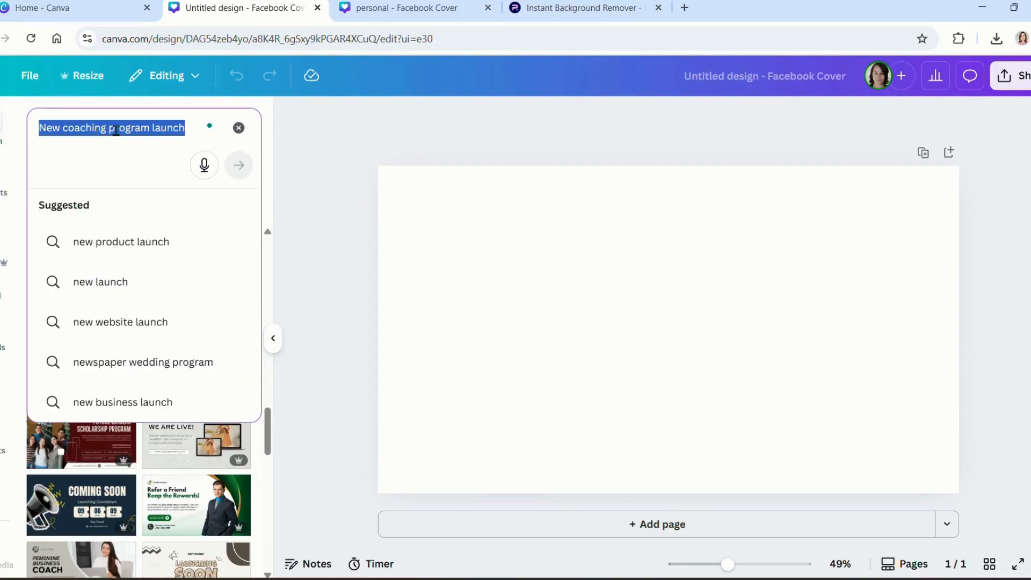
text(relax)
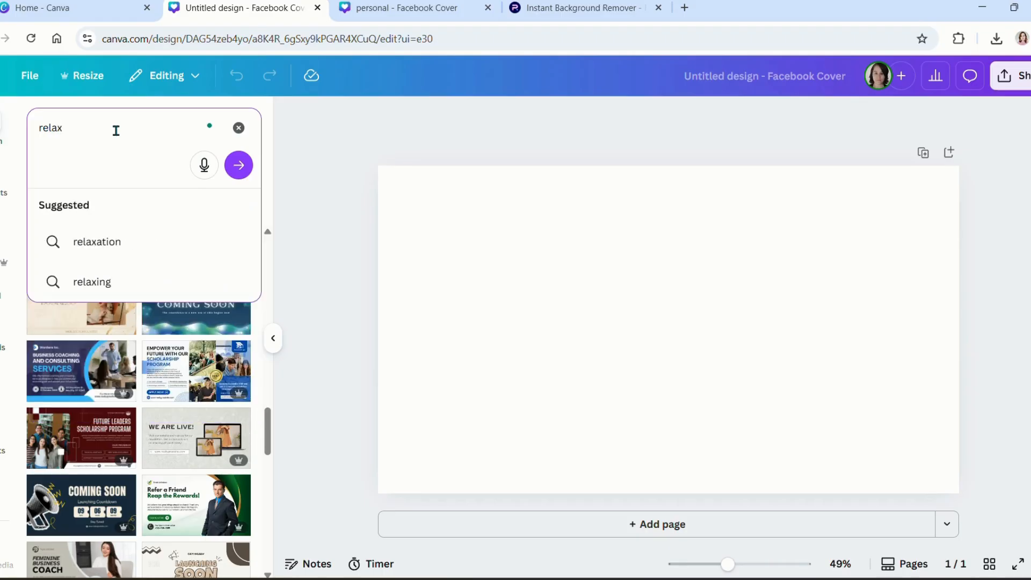
text(ation vibe)
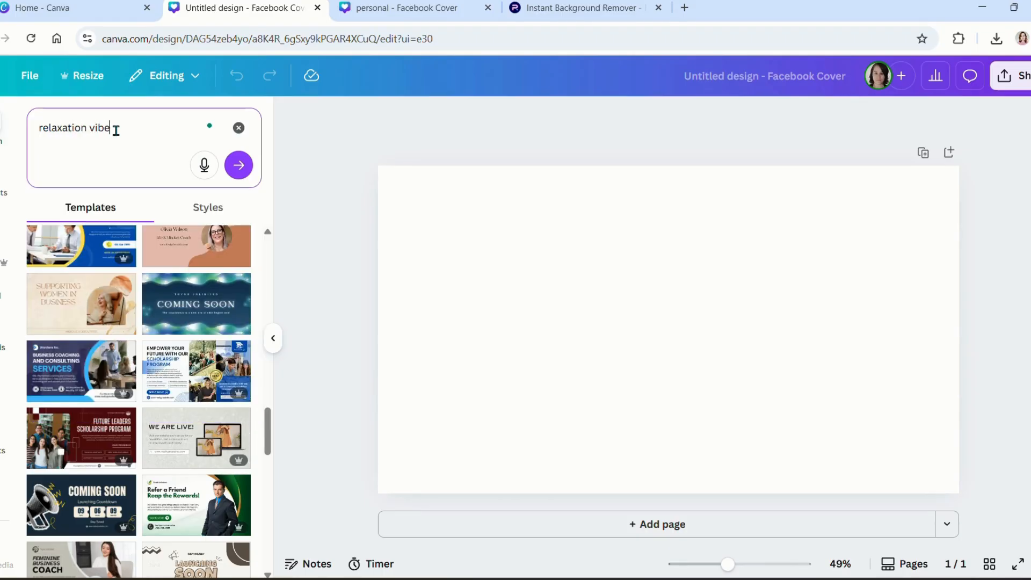
text(s)
key(Return)
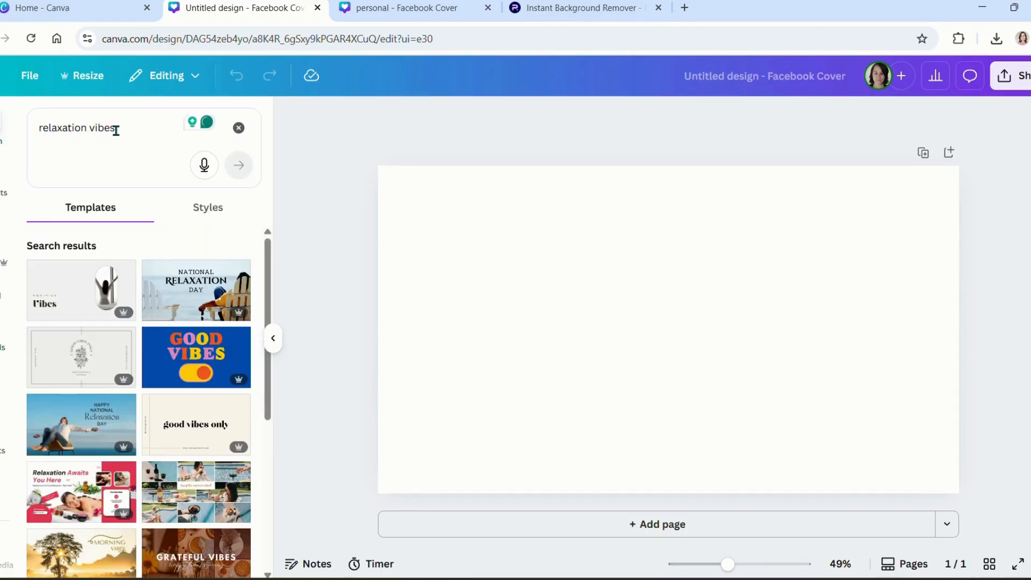
scroll(116, 263, down, 8)
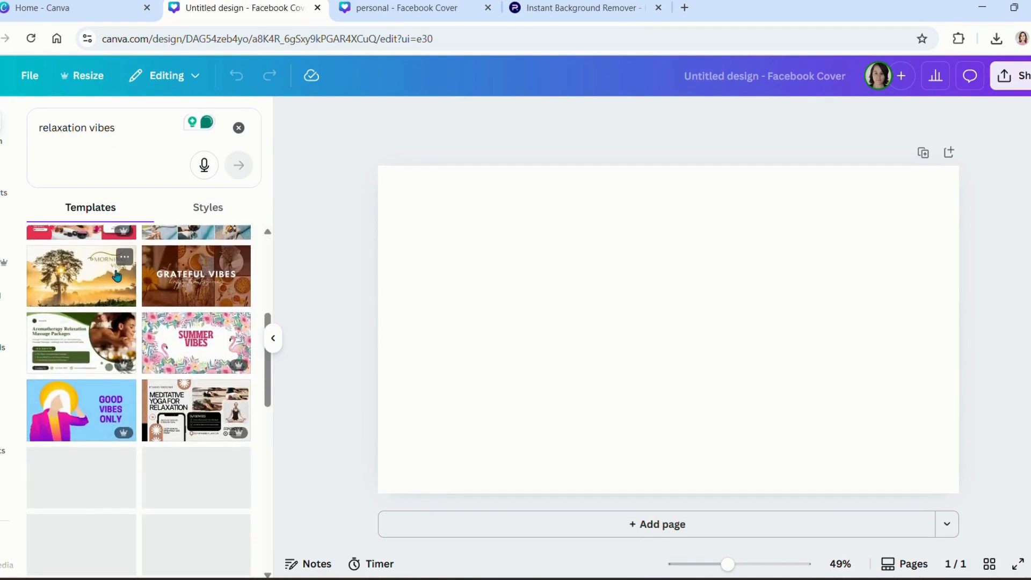
Step: Replace the query with 'natural, greenergy, gardens' and scroll through the garden-themed results
click(108, 126)
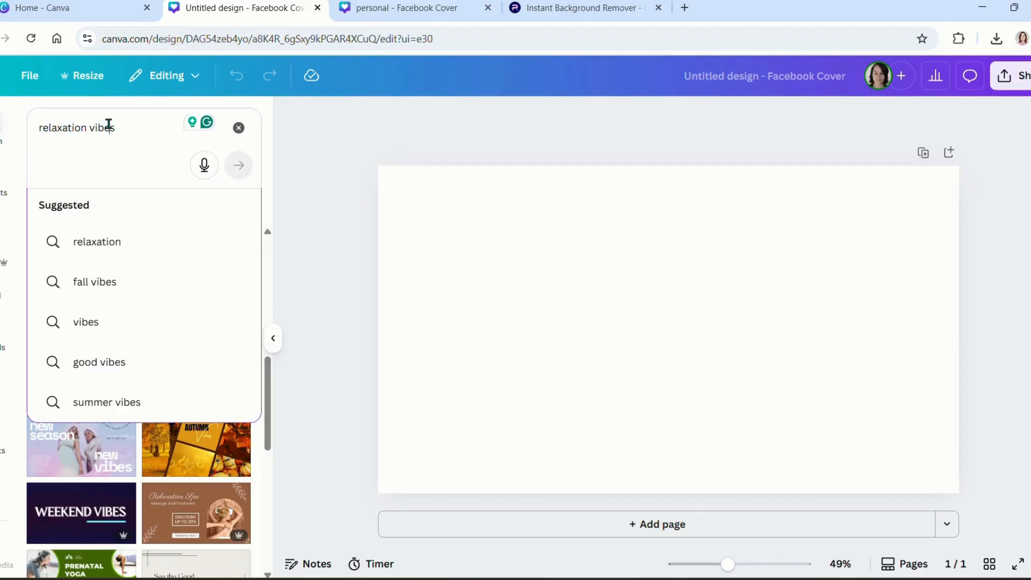
triple_click(108, 126)
text(natural)
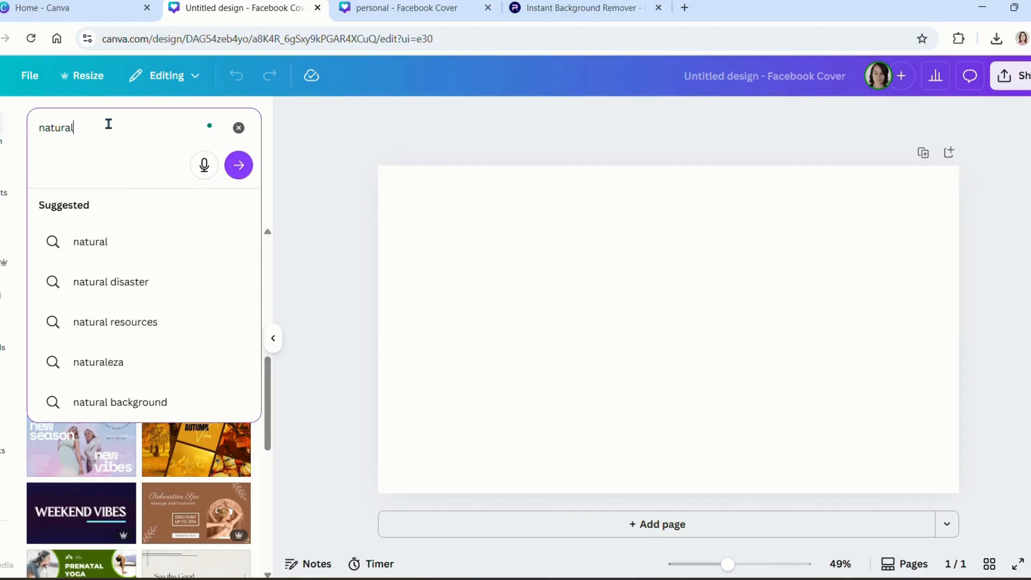
text(, greener)
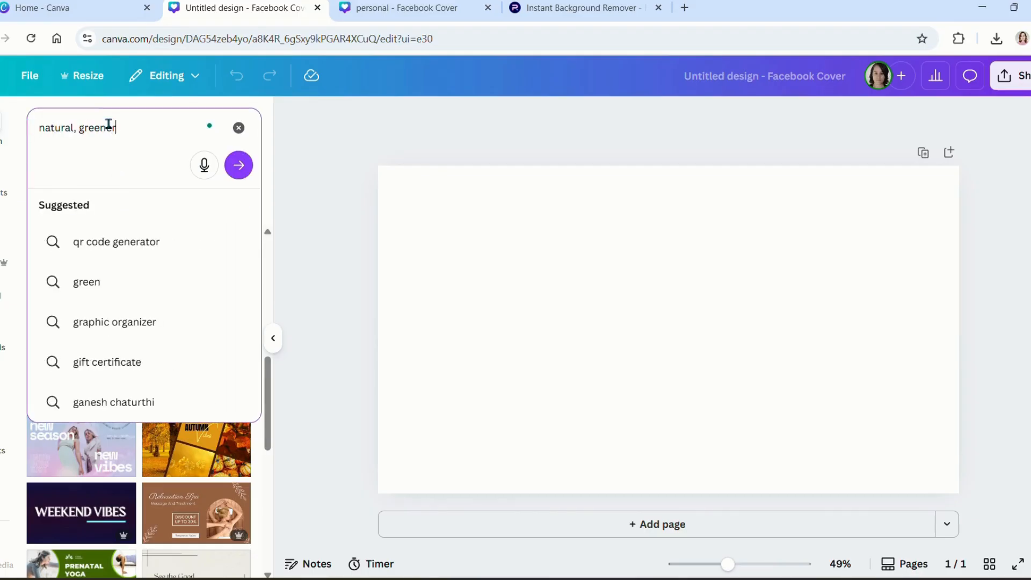
text(gy, gardens)
key(Return)
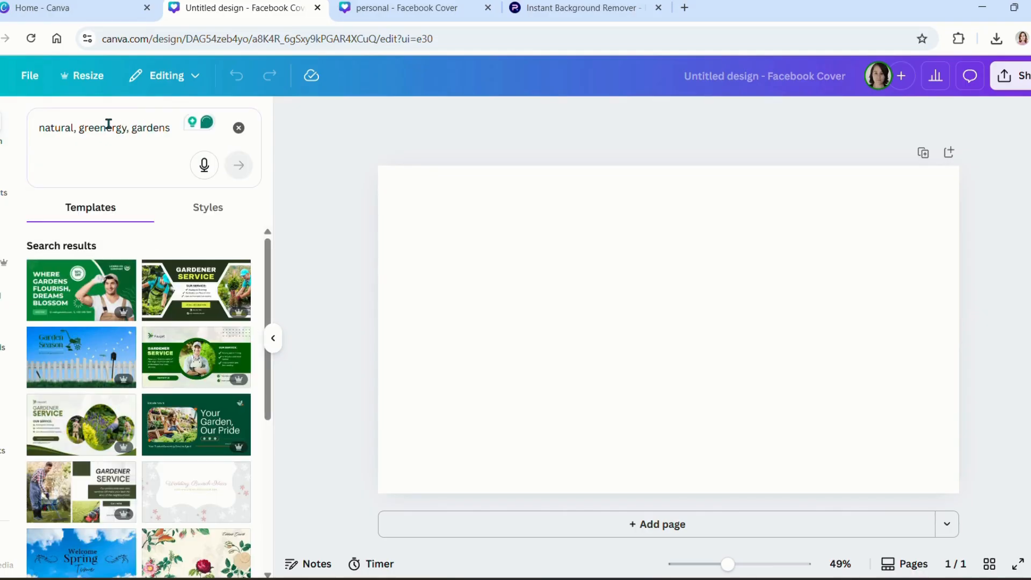
scroll(191, 478, down, 5)
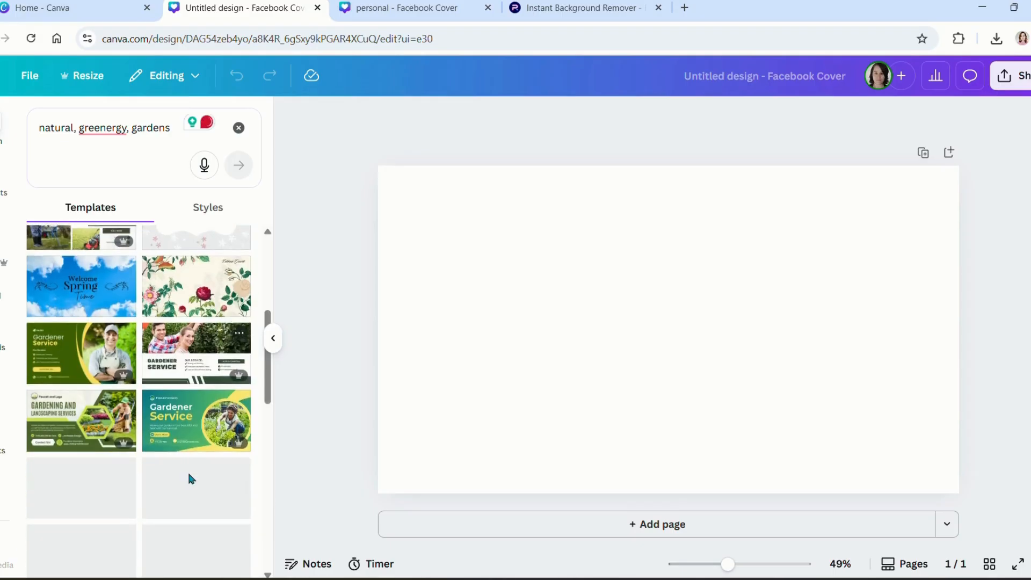
scroll(187, 469, down, 3)
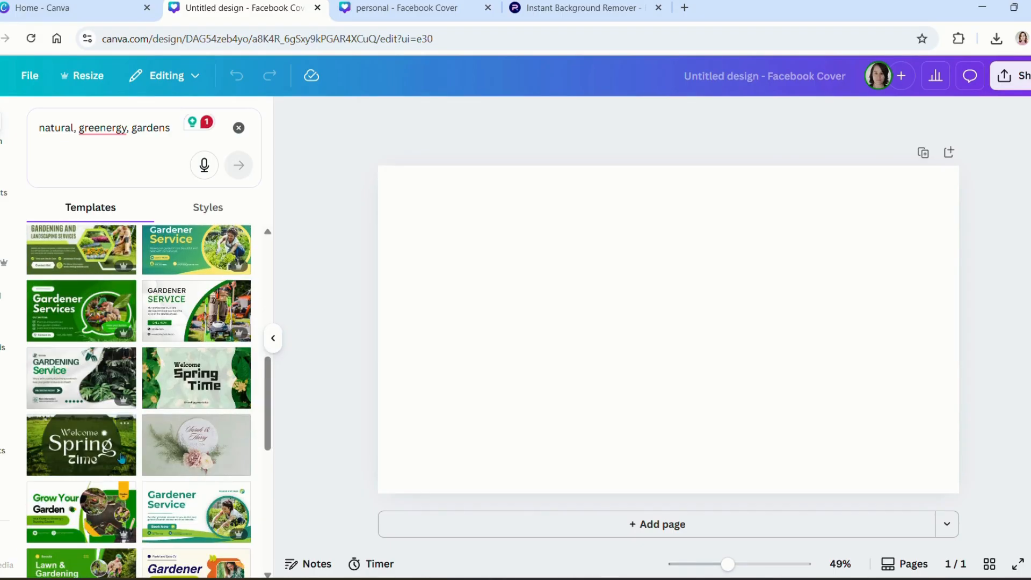
scroll(122, 458, down, 10)
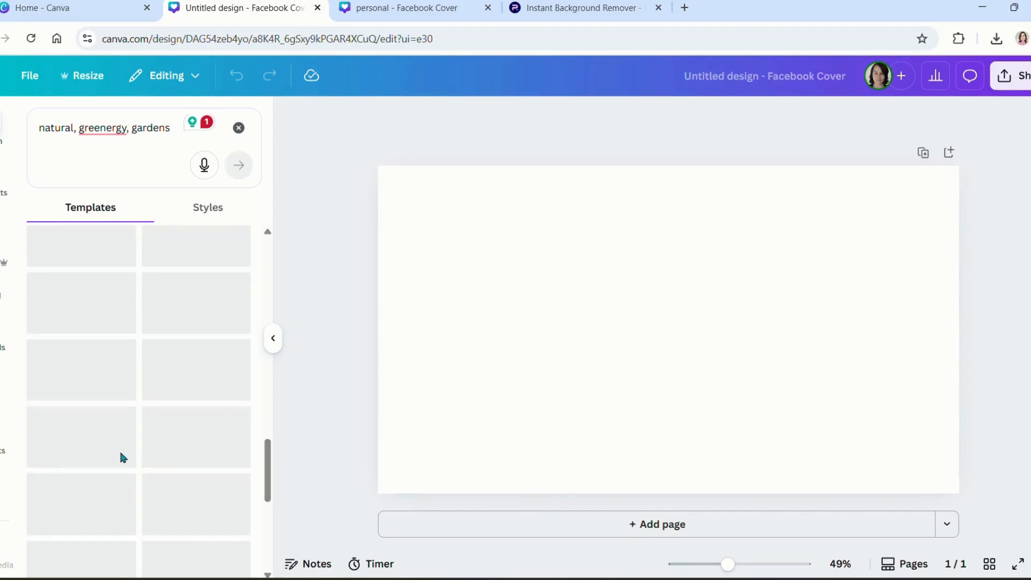